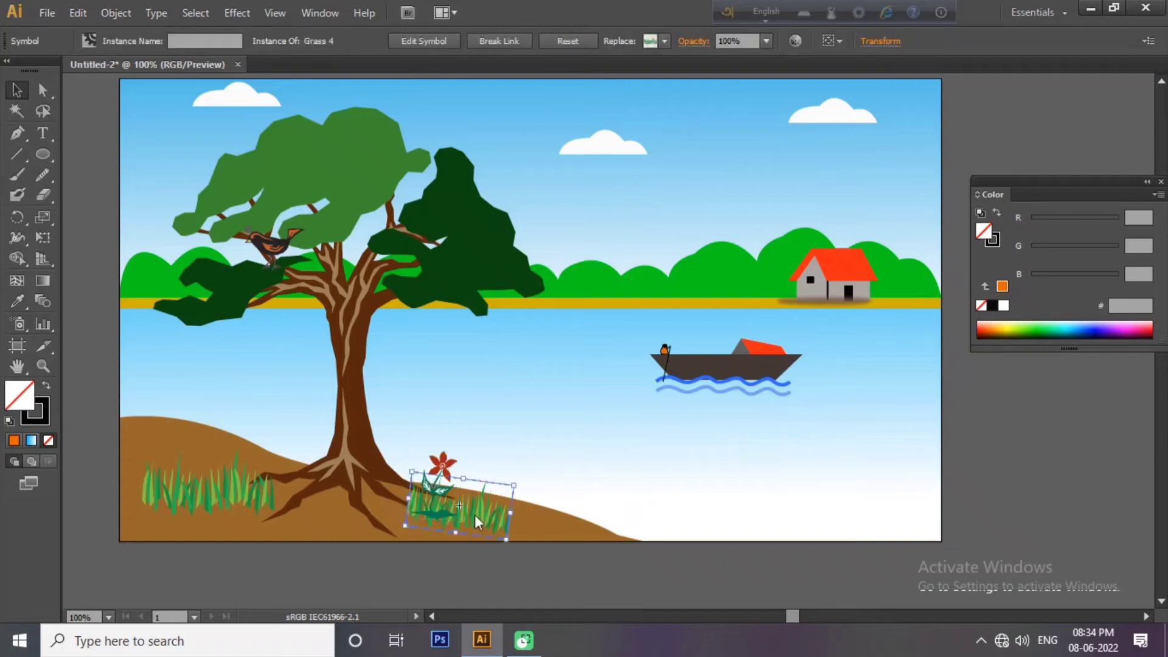
Place a second red Flower symbol just right of the first flower
click(1014, 490)
drag(489, 474, 494, 465)
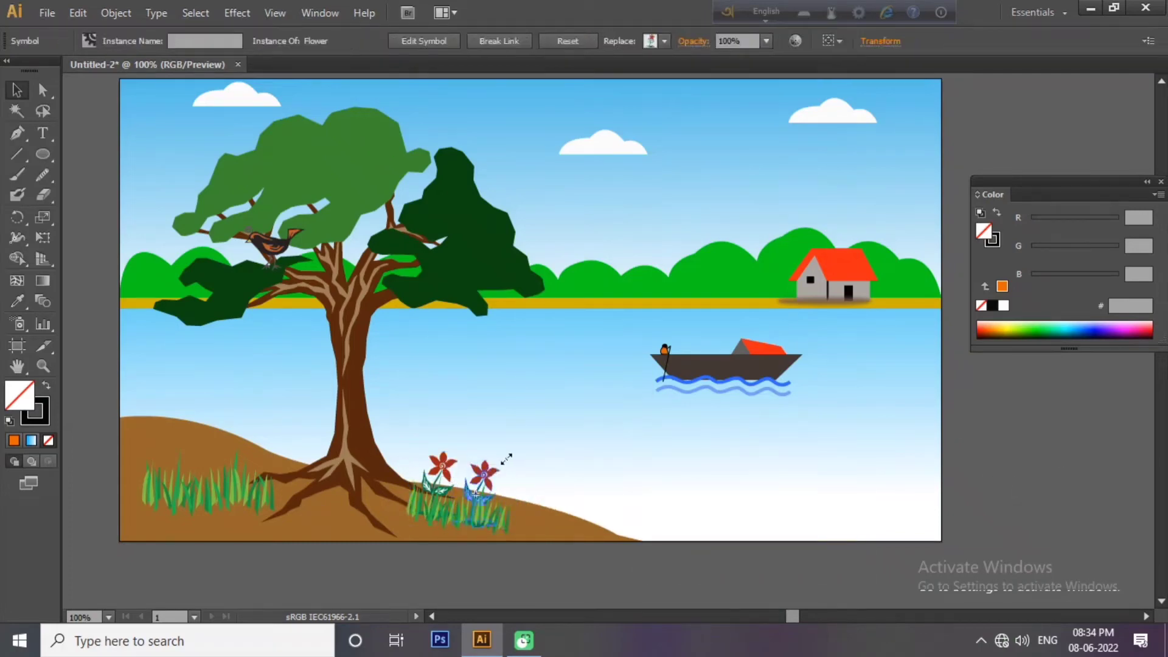
click(481, 502)
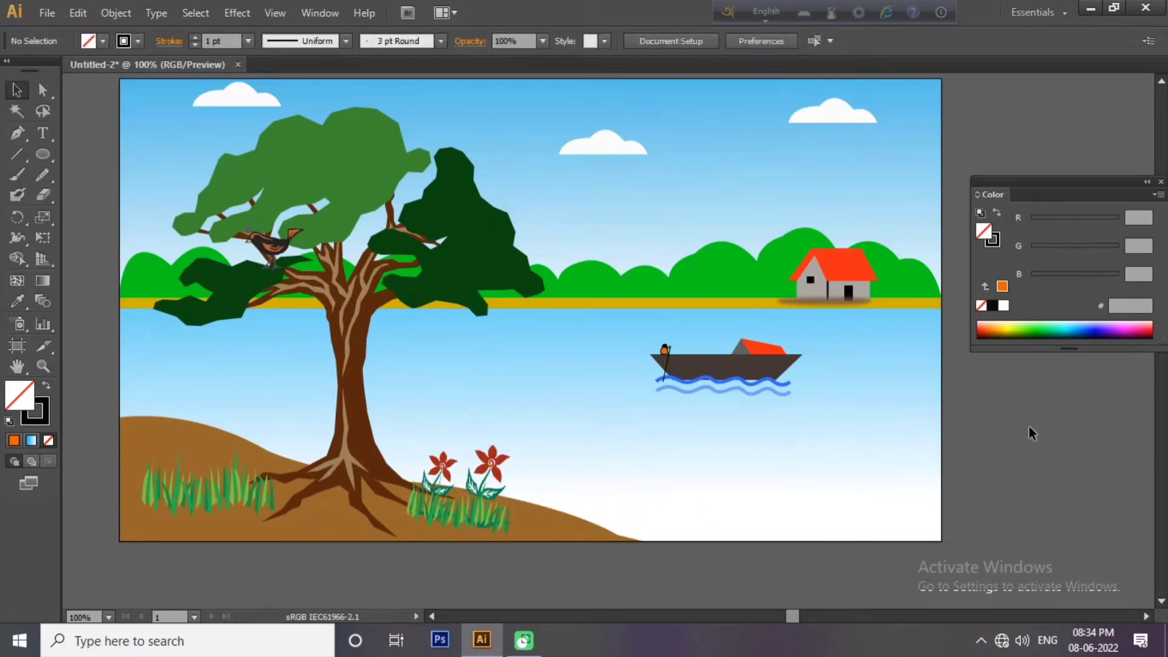
Enlarge the boat by dragging its corner outward
click(782, 383)
drag(795, 391, 830, 429)
click(983, 464)
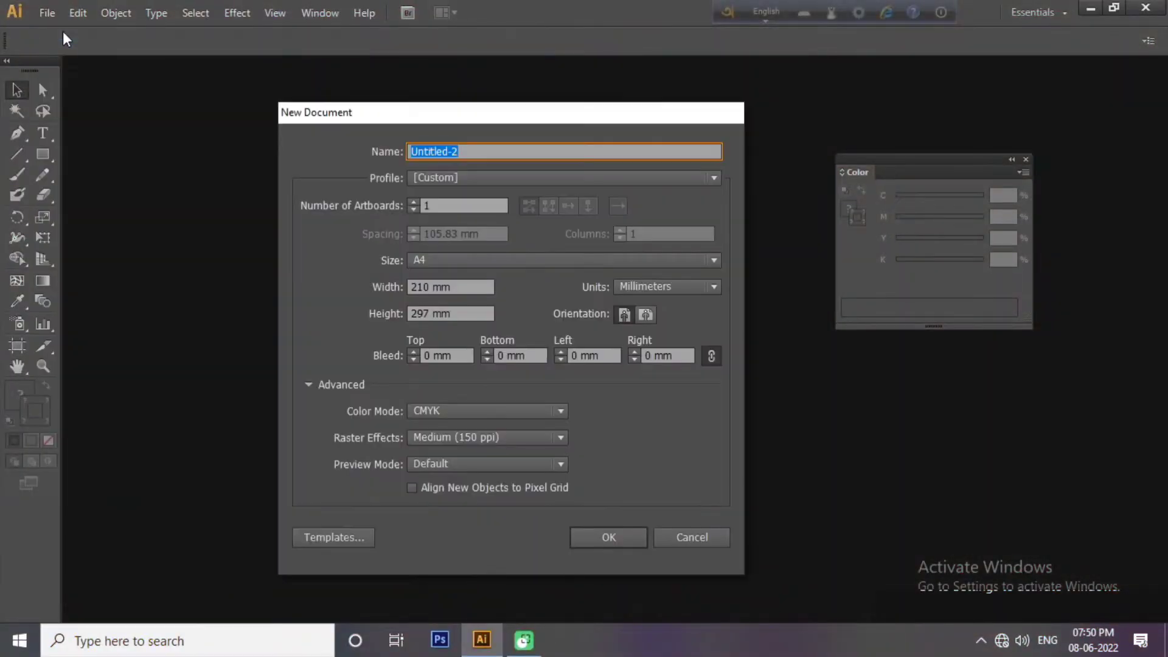
Create a new document in pixels, 960 wide by 540 high, in RGB colour mode
click(666, 287)
click(659, 398)
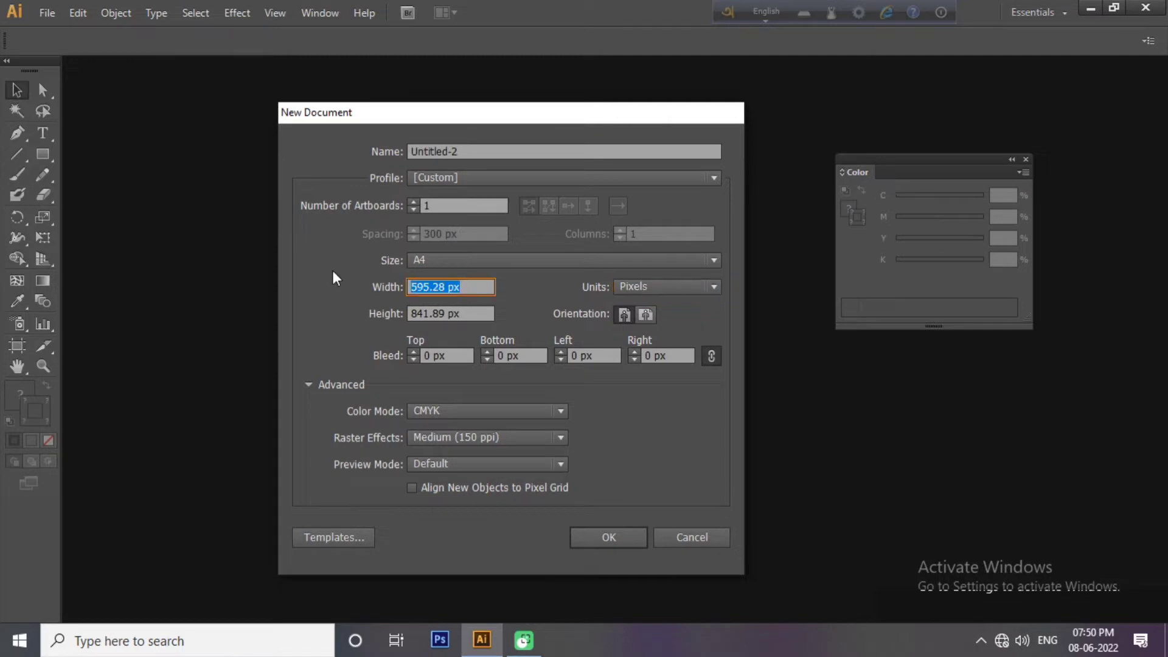
key(Tab)
text(54)
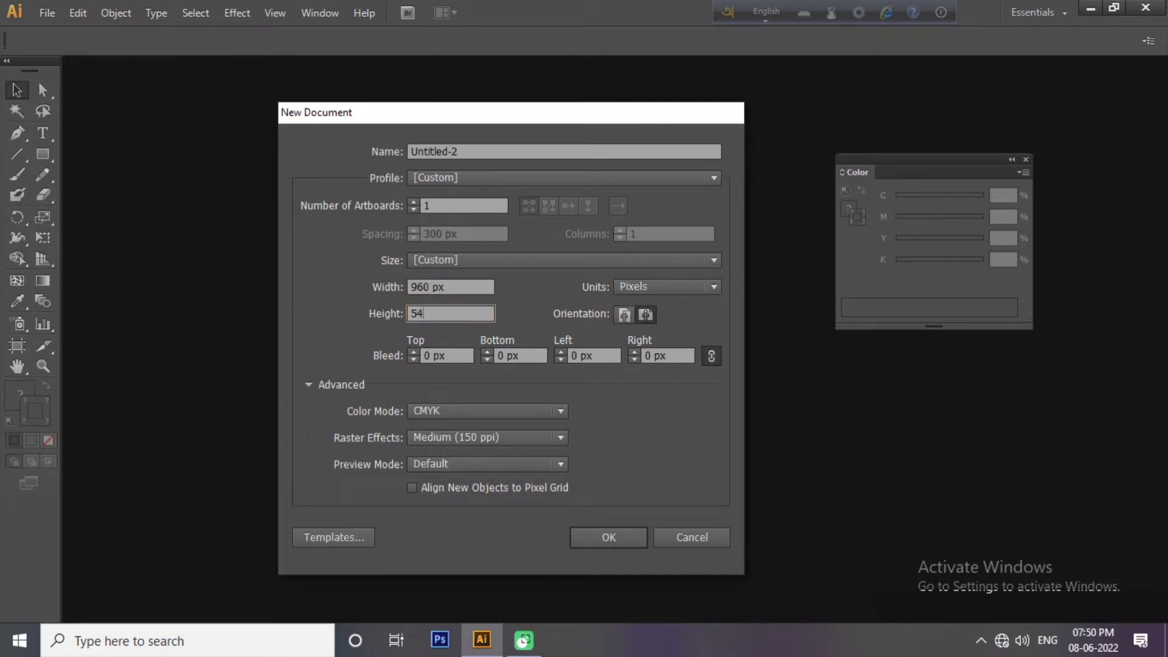
text(0)
click(480, 412)
click(487, 425)
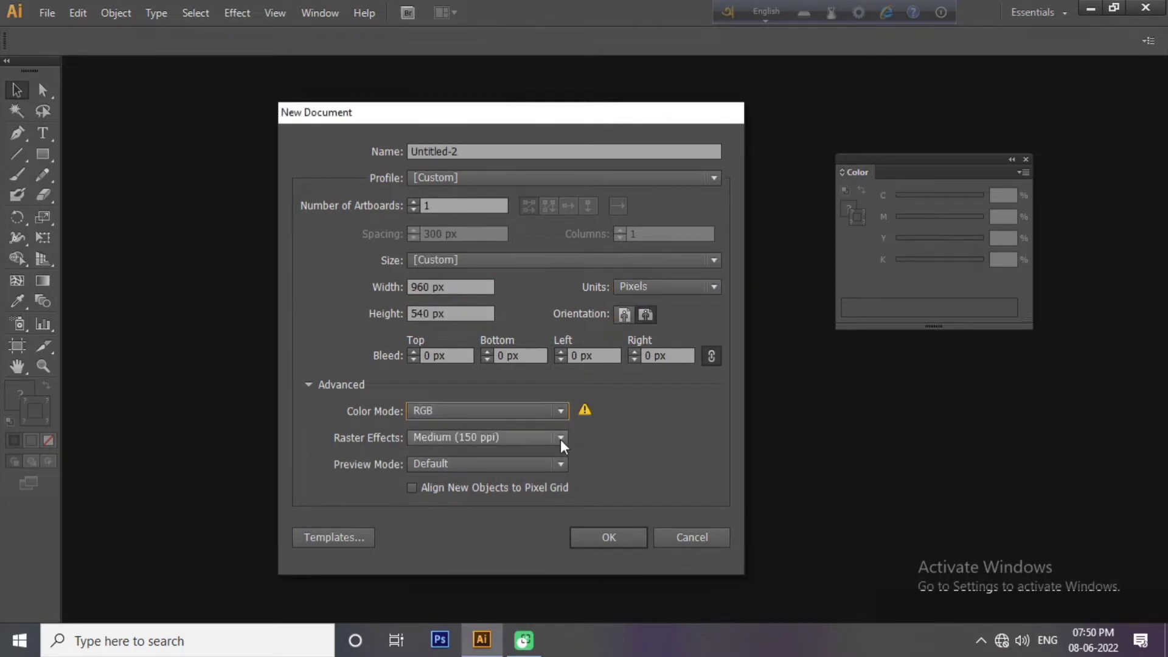
click(614, 534)
drag(936, 157, 1126, 233)
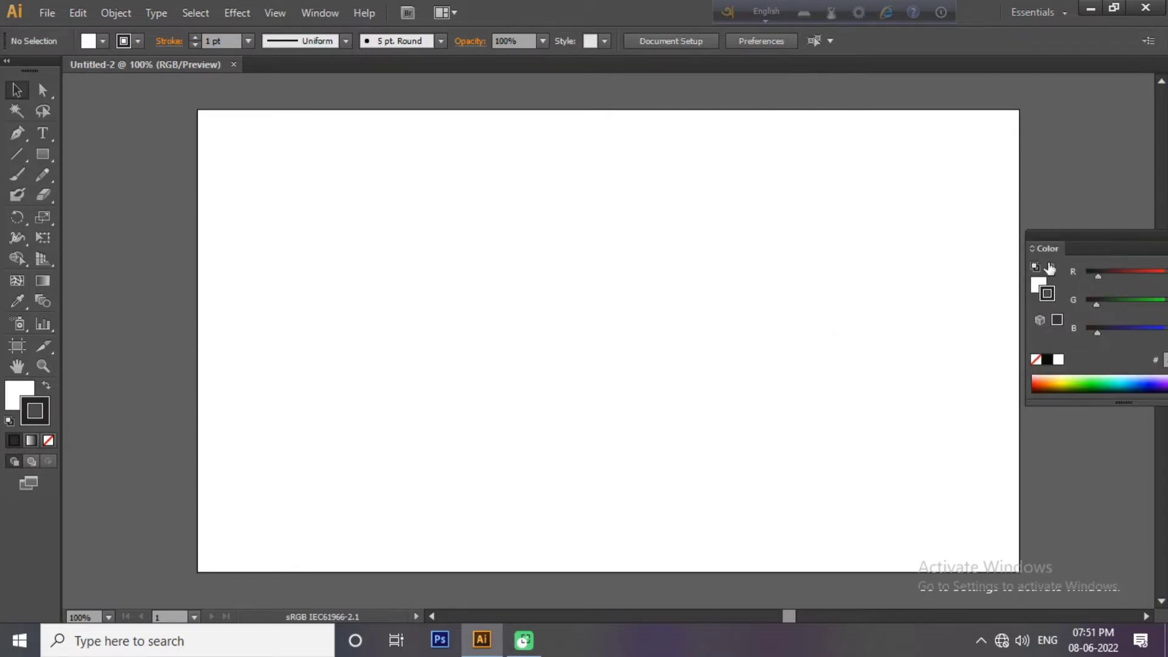
Draw a rectangle across the top half of the artboard
click(42, 154)
drag(198, 109, 1020, 343)
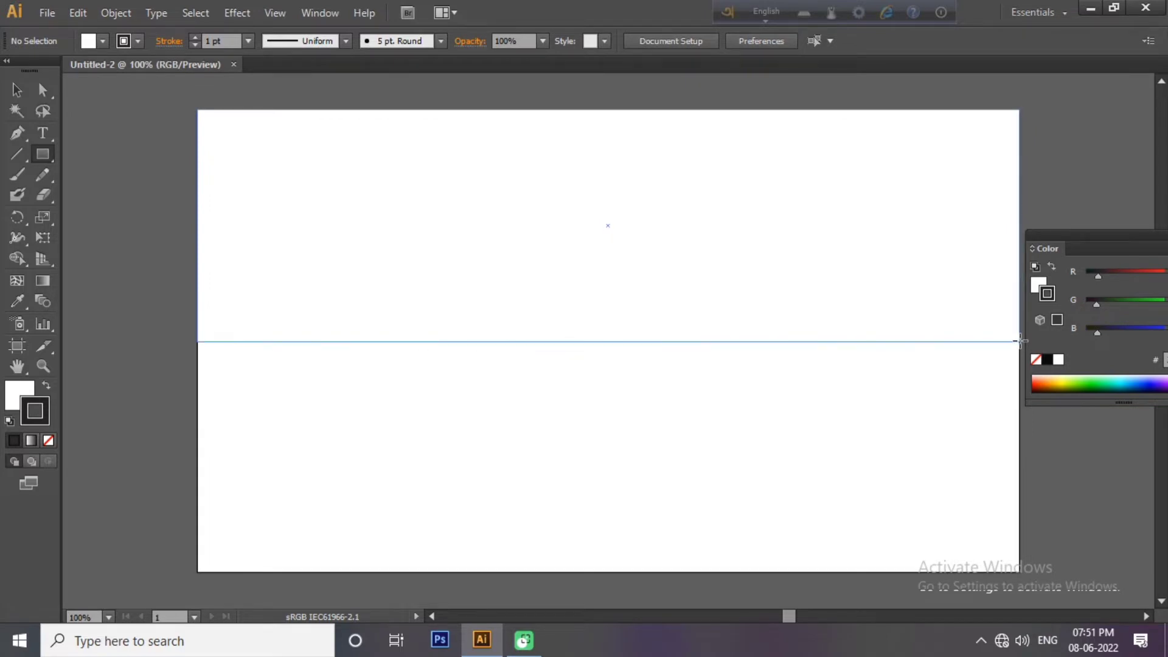
drag(1117, 239, 1088, 241)
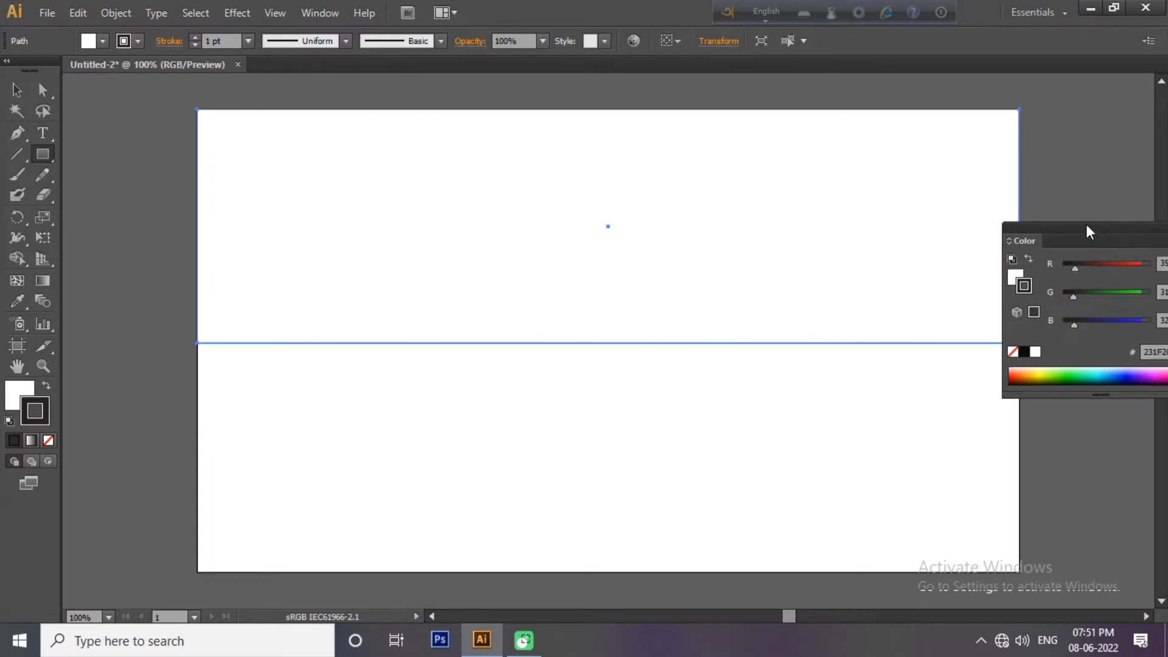
Give the rectangle a linear gradient fill from blue to white
click(86, 42)
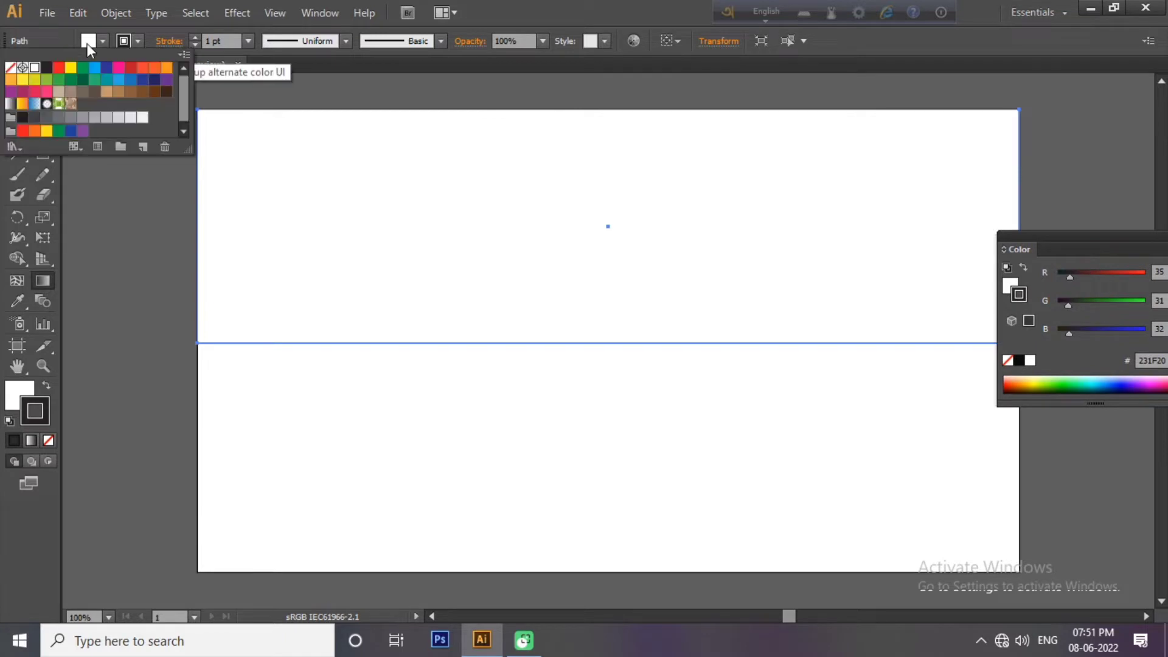
click(320, 13)
click(402, 158)
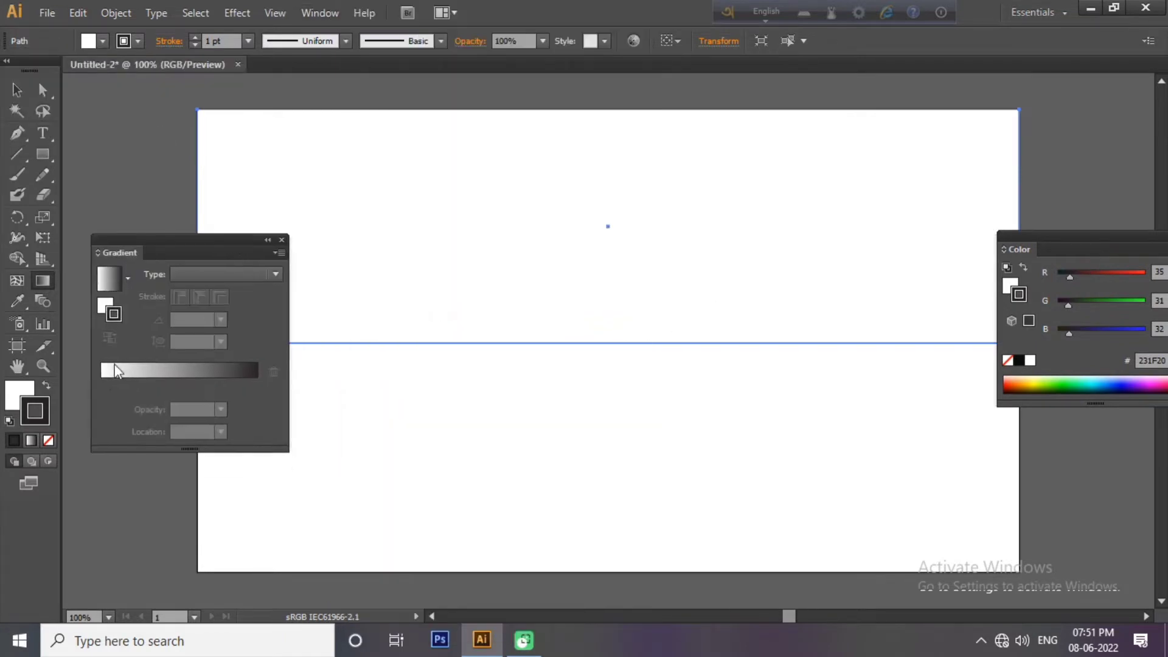
click(103, 371)
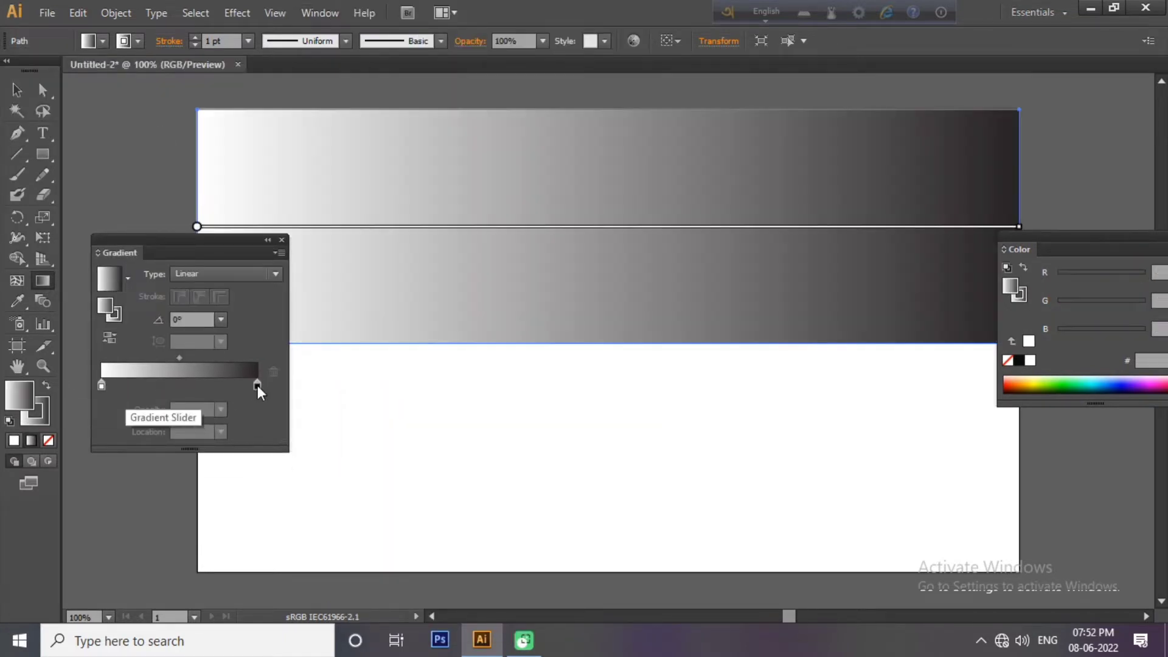
double_click(101, 385)
click(119, 438)
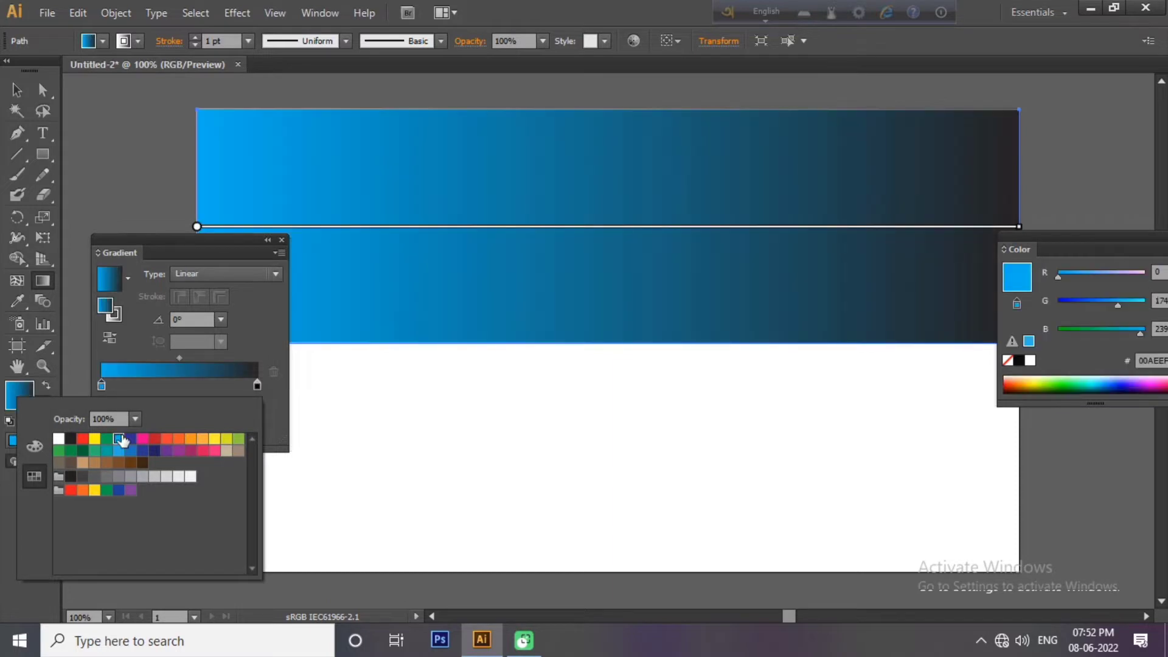
click(257, 385)
double_click(257, 385)
click(58, 438)
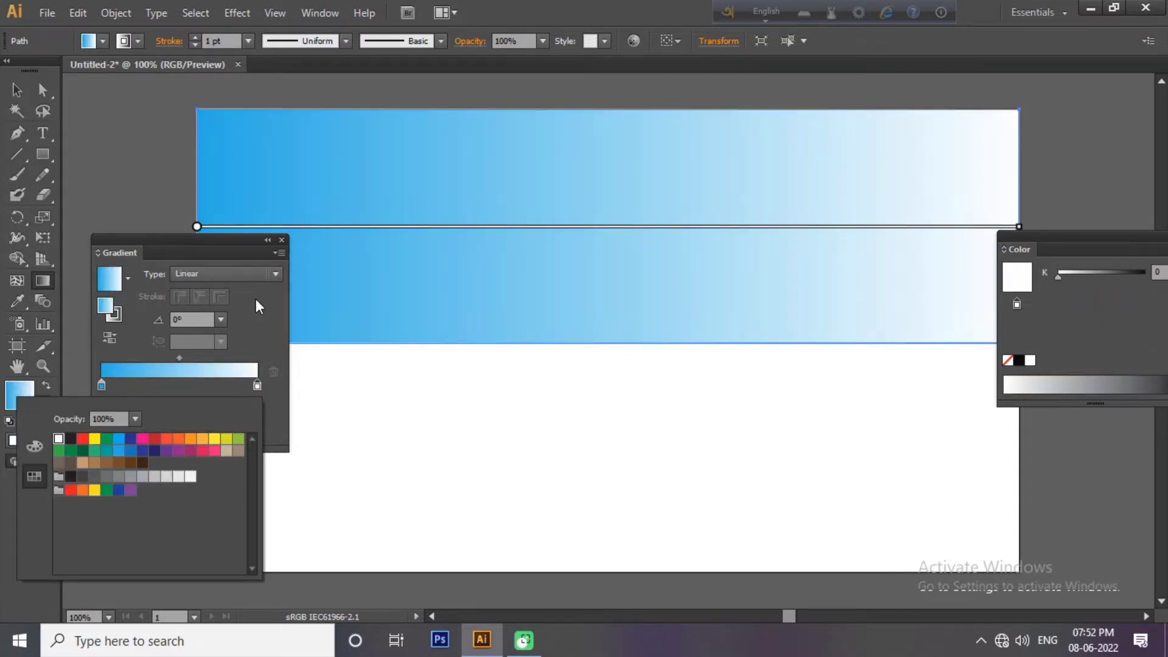
click(256, 305)
click(262, 273)
click(188, 286)
Make the gradient run exactly vertically from the rectangle's top to bottom
drag(955, 228, 960, 117)
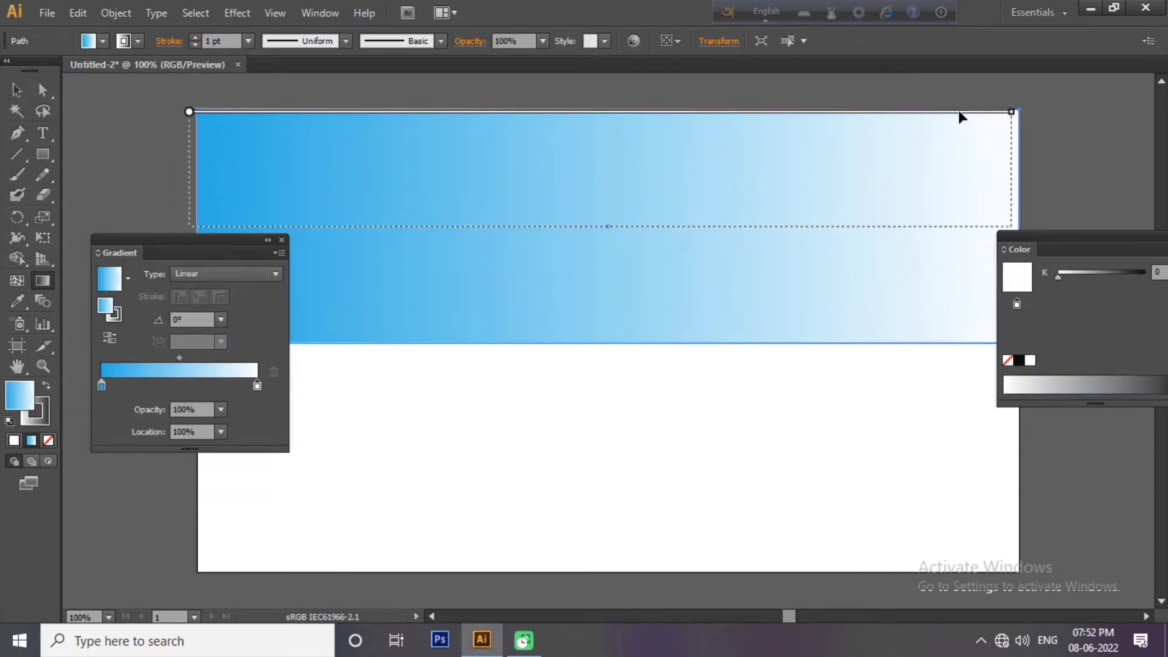
drag(296, 227, 1125, 231)
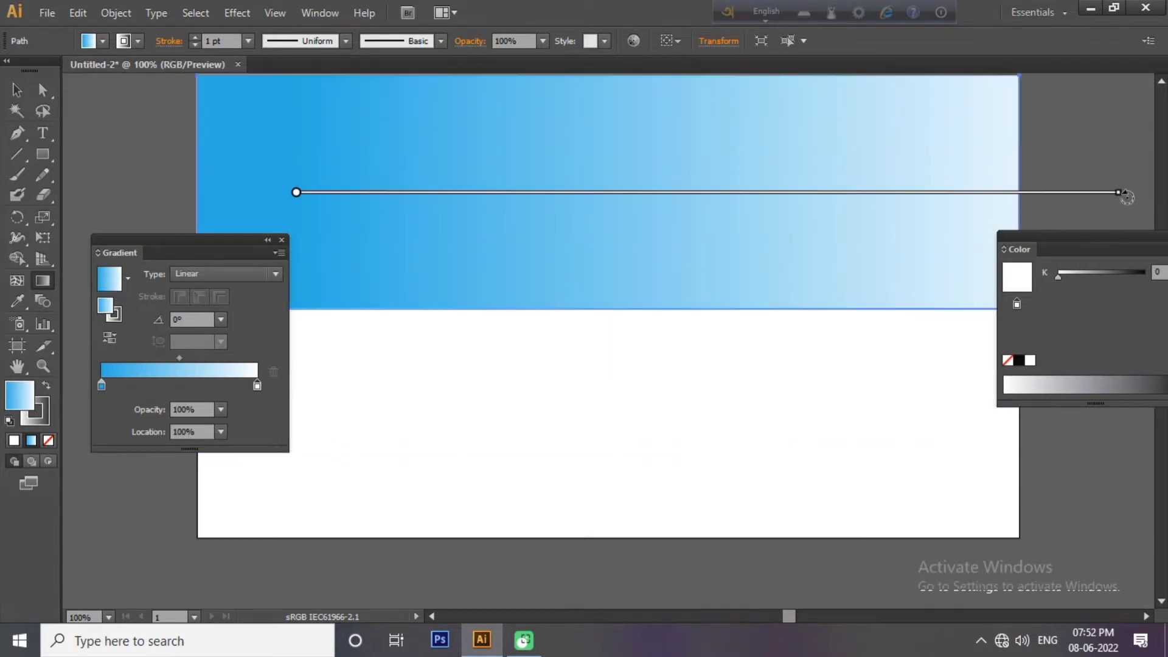
drag(474, 76, 734, 304)
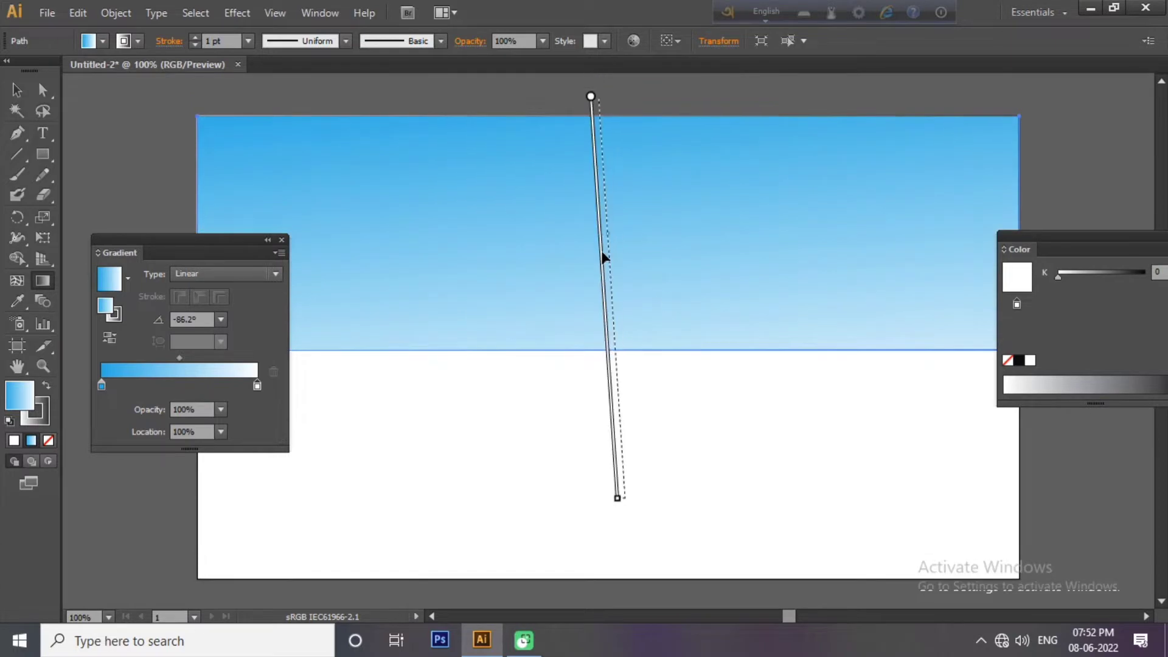
mouse_move(597, 80)
mouse_down()
mouse_move(627, 487)
mouse_move(614, 363)
mouse_up()
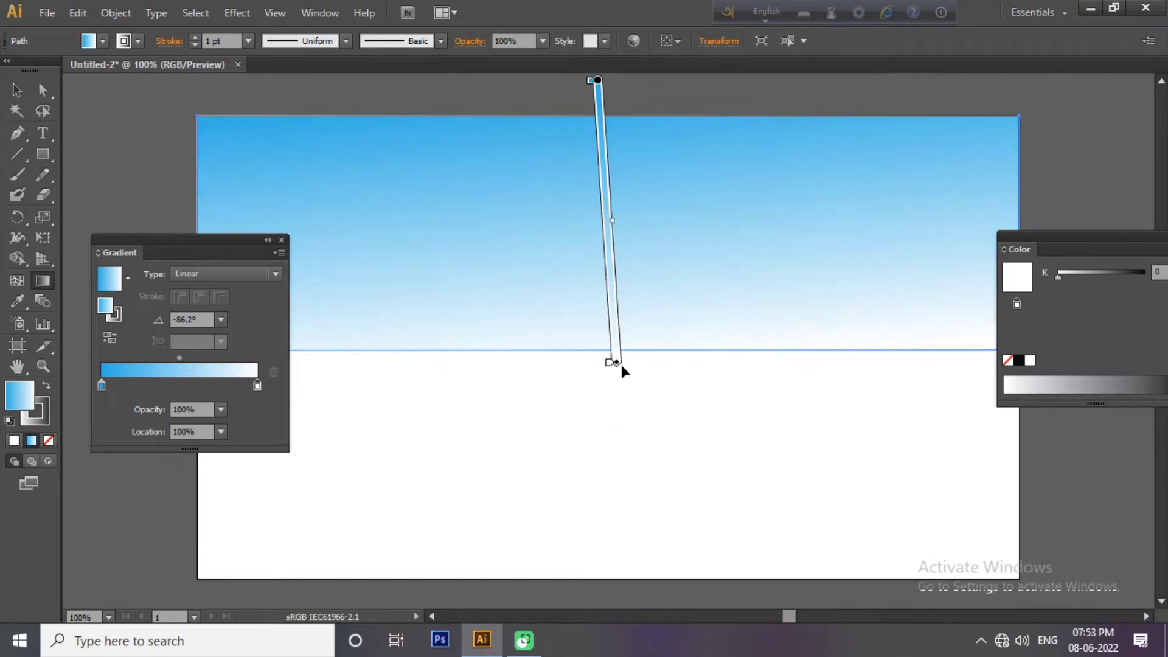
drag(606, 80, 609, 363)
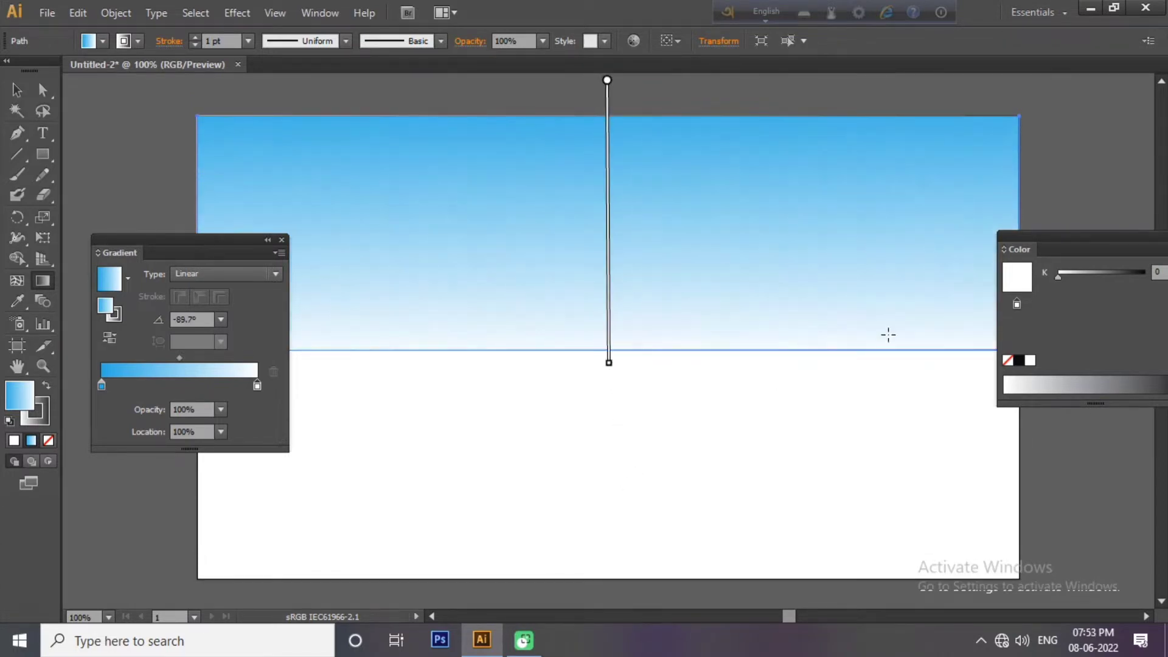
Lower the top gradient stop's opacity to 90%
double_click(101, 384)
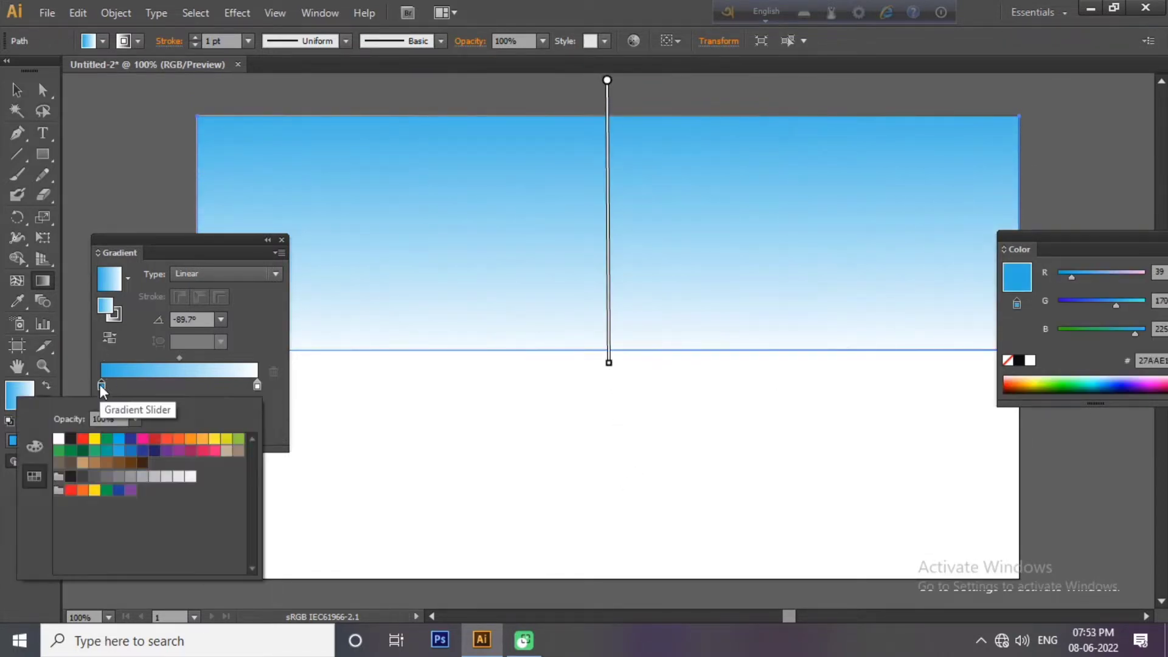
click(135, 418)
click(142, 377)
click(282, 239)
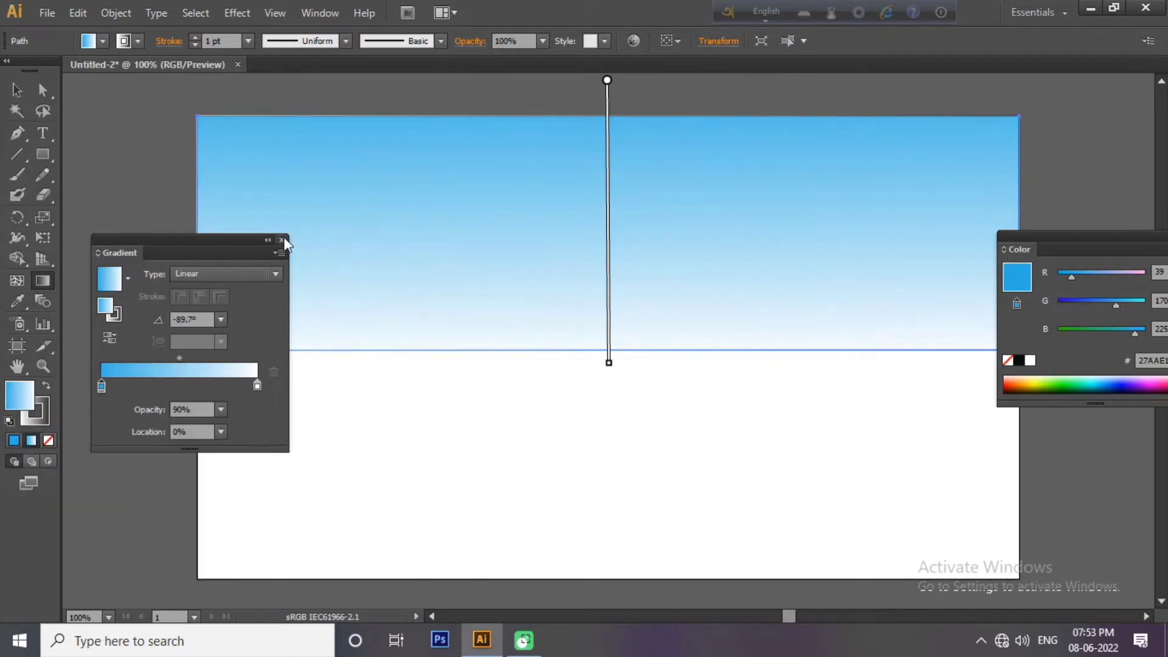
key(v)
click(46, 385)
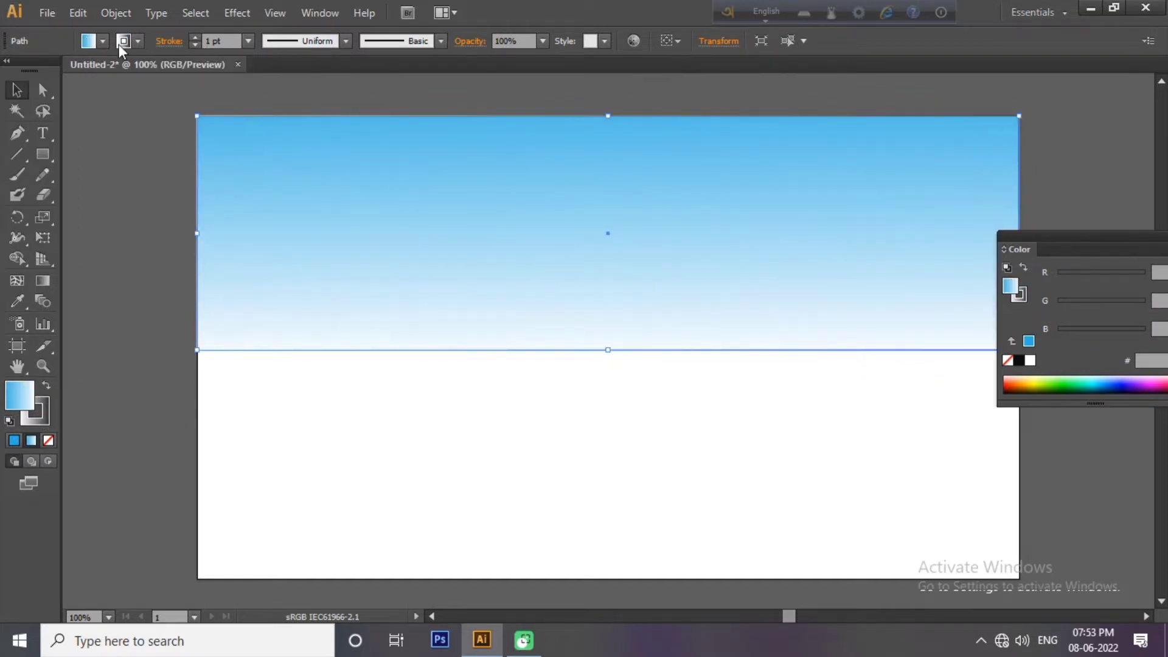
Remove the sky rectangle's outline
click(119, 45)
click(9, 74)
click(334, 373)
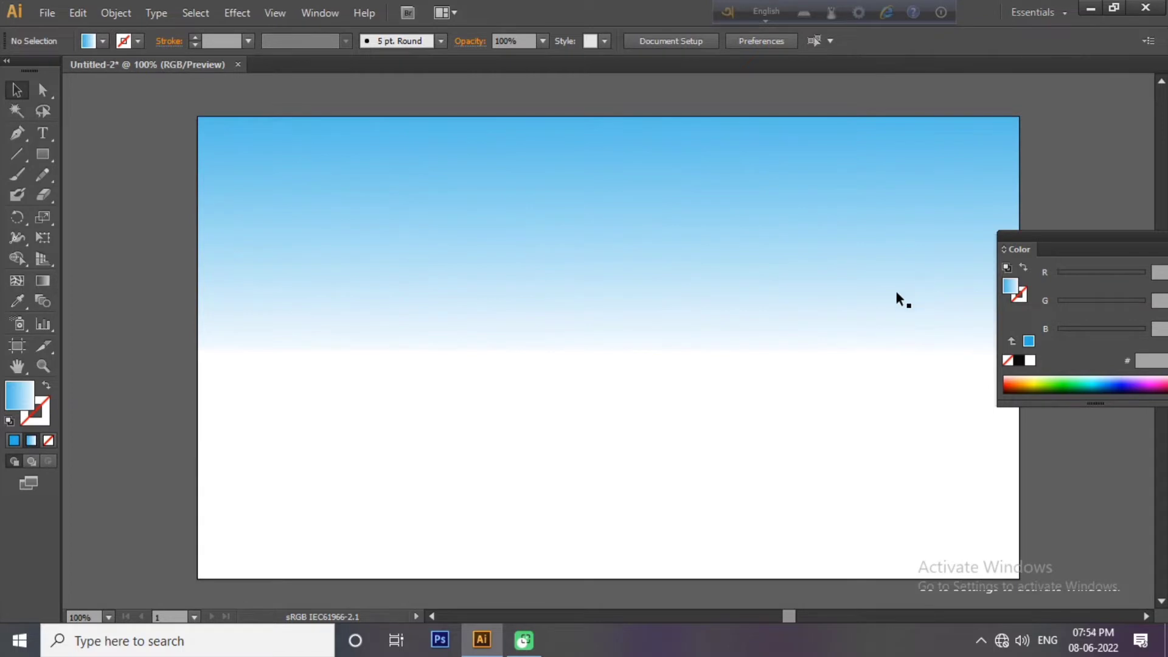
Draw a bumpy hill outline along the horizon with the Pen tool and a black stroke
click(17, 132)
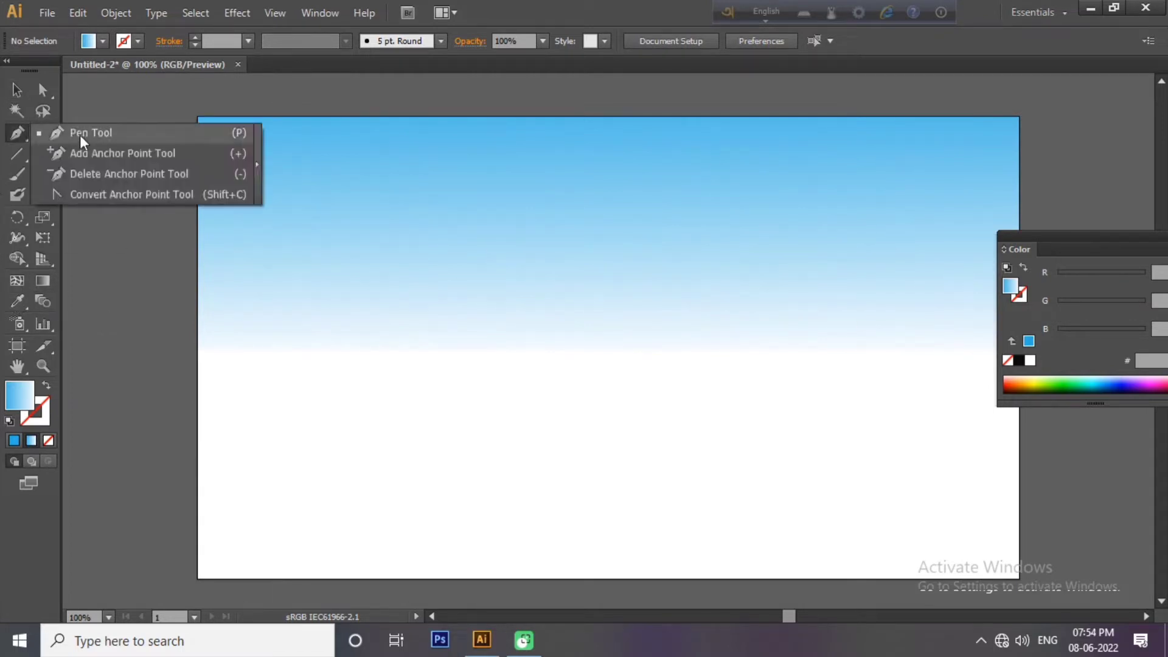
click(197, 350)
drag(1073, 236, 851, 443)
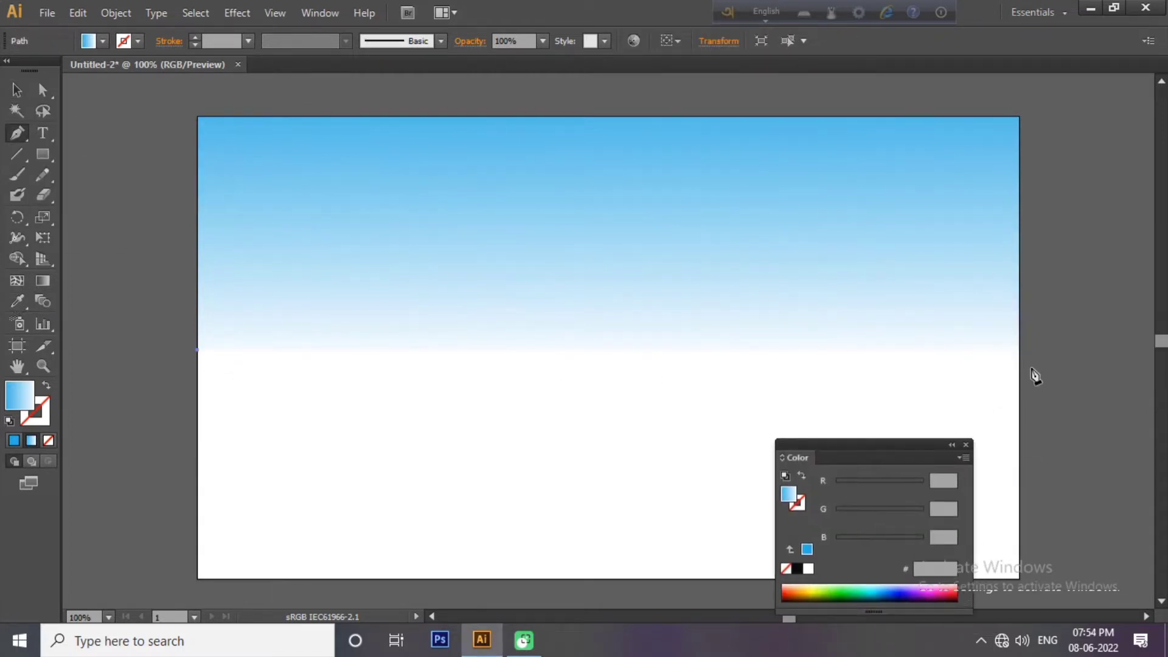
click(1020, 351)
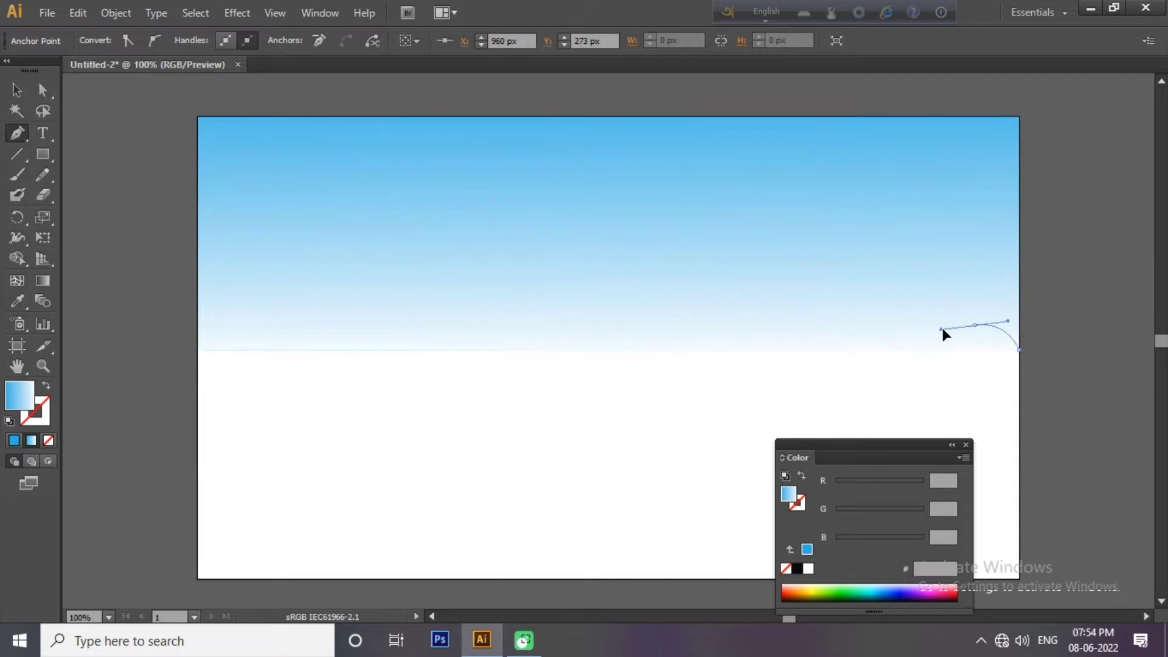
drag(900, 444, 904, 407)
click(800, 533)
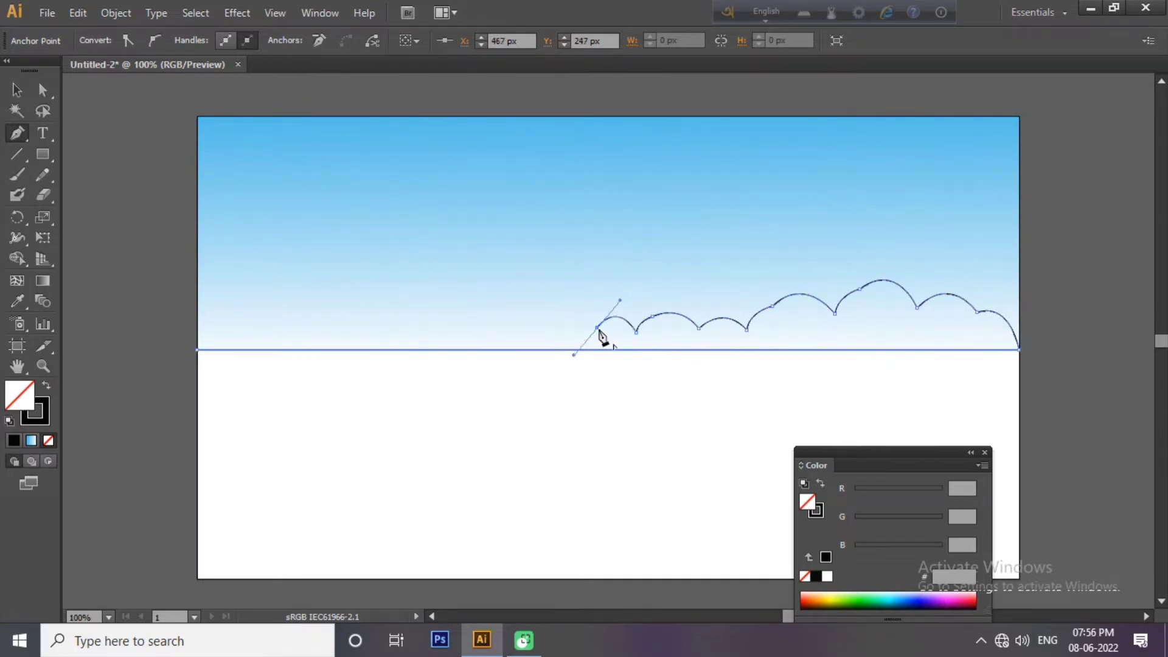
drag(465, 309, 442, 341)
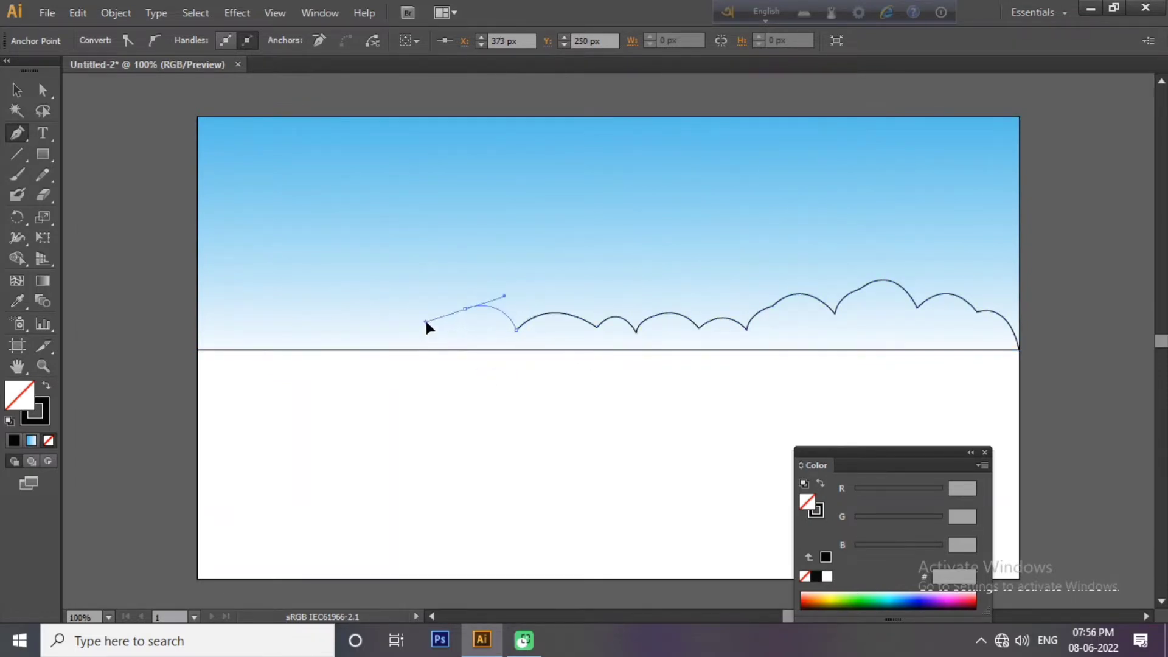
mouse_move(367, 313)
mouse_down()
mouse_move(329, 350)
mouse_move(290, 350)
mouse_up()
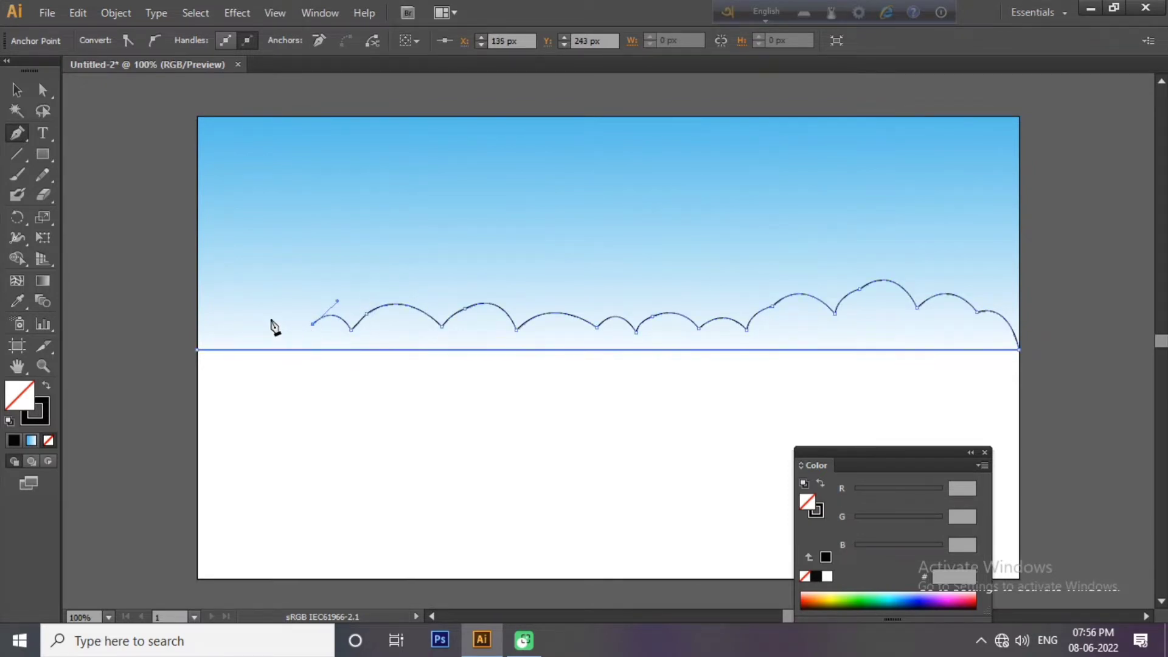
drag(209, 369, 194, 429)
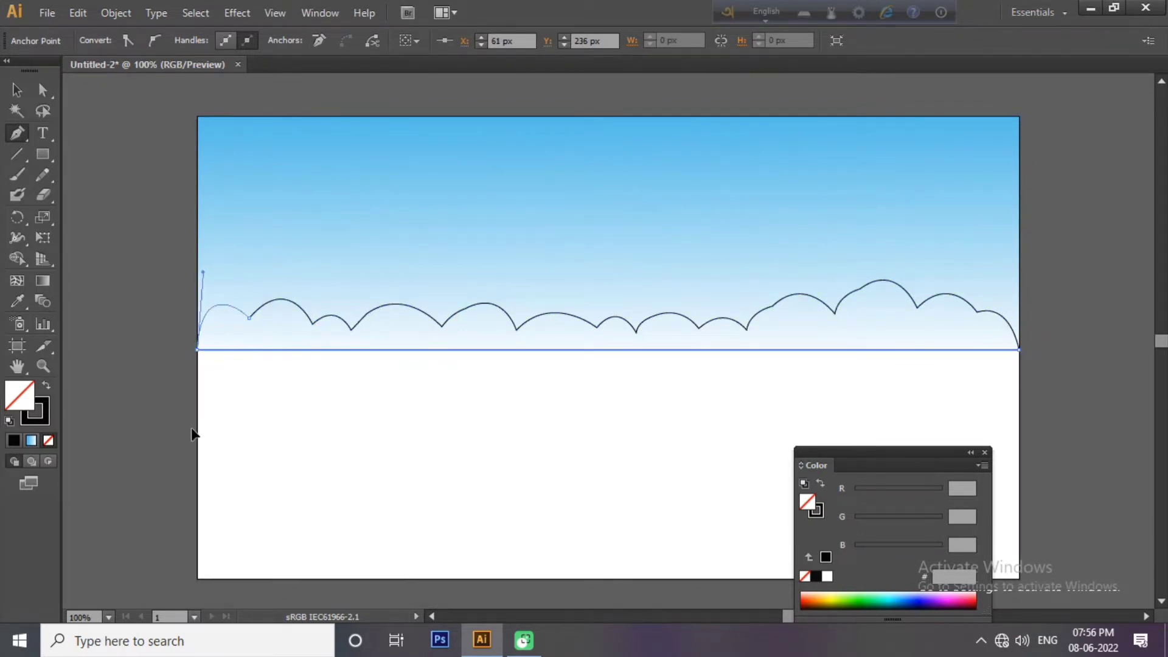
scroll(768, 381, down, 1)
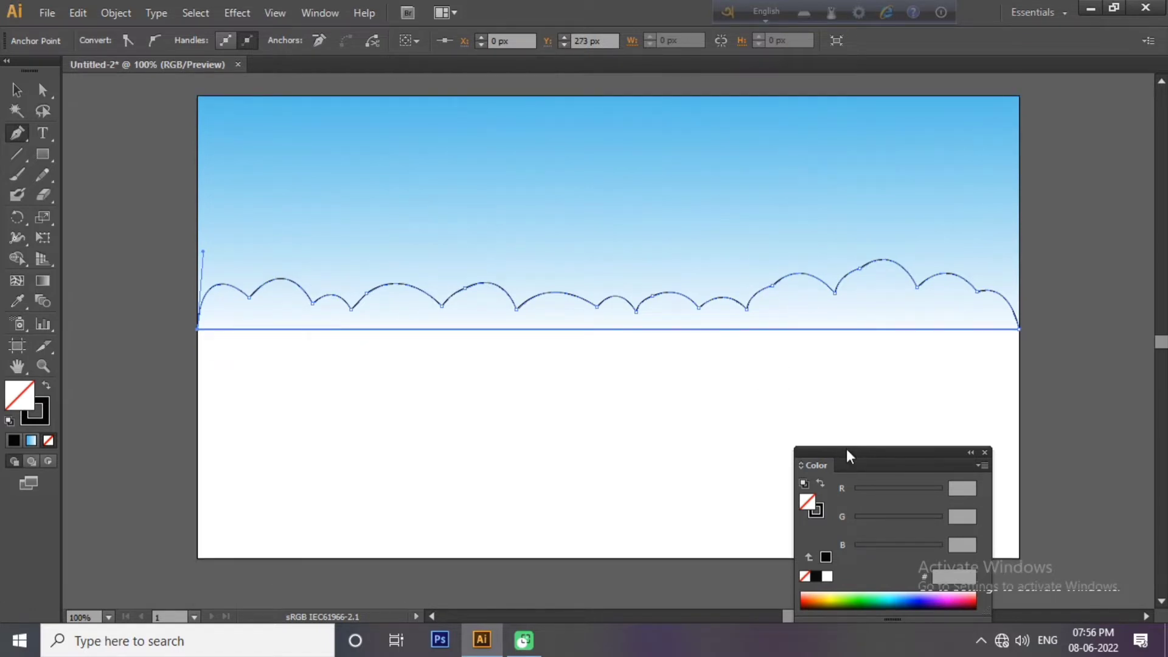
Fill the hill shape with bright green (#00D016)
drag(848, 455, 737, 394)
click(752, 536)
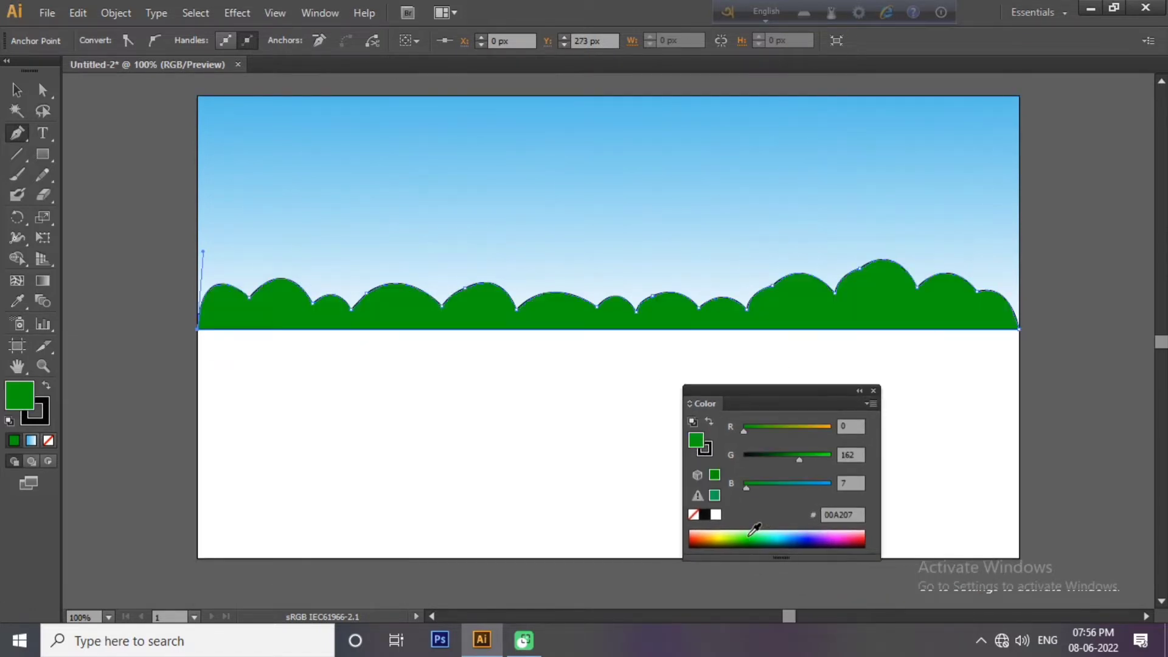
click(754, 533)
click(755, 534)
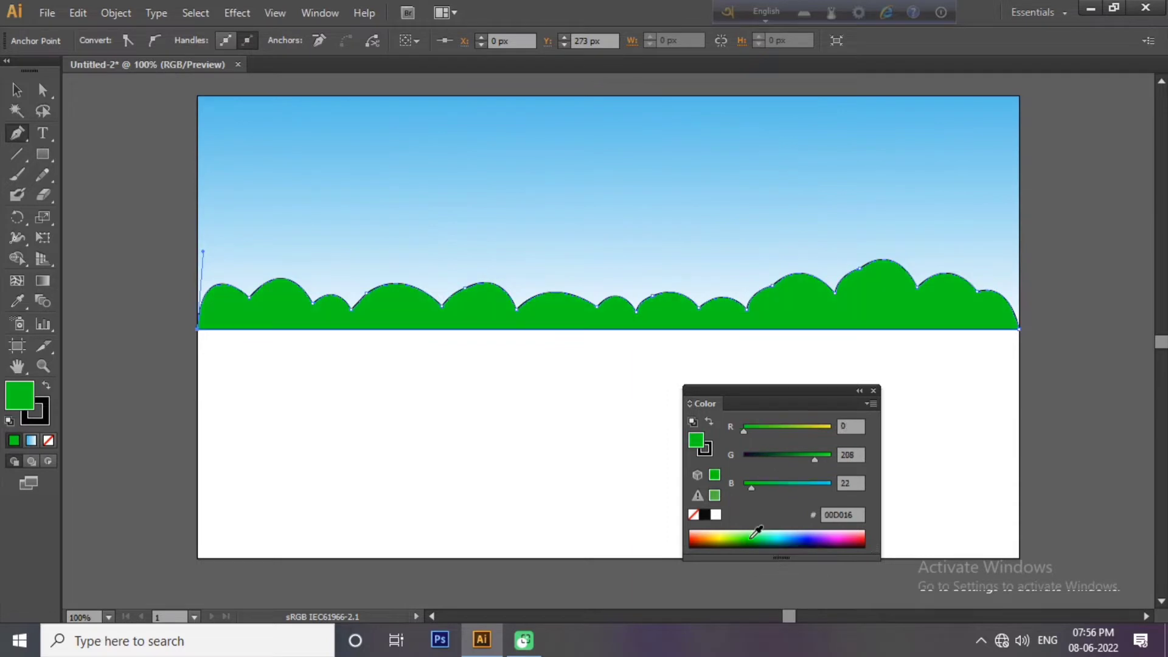
key(v)
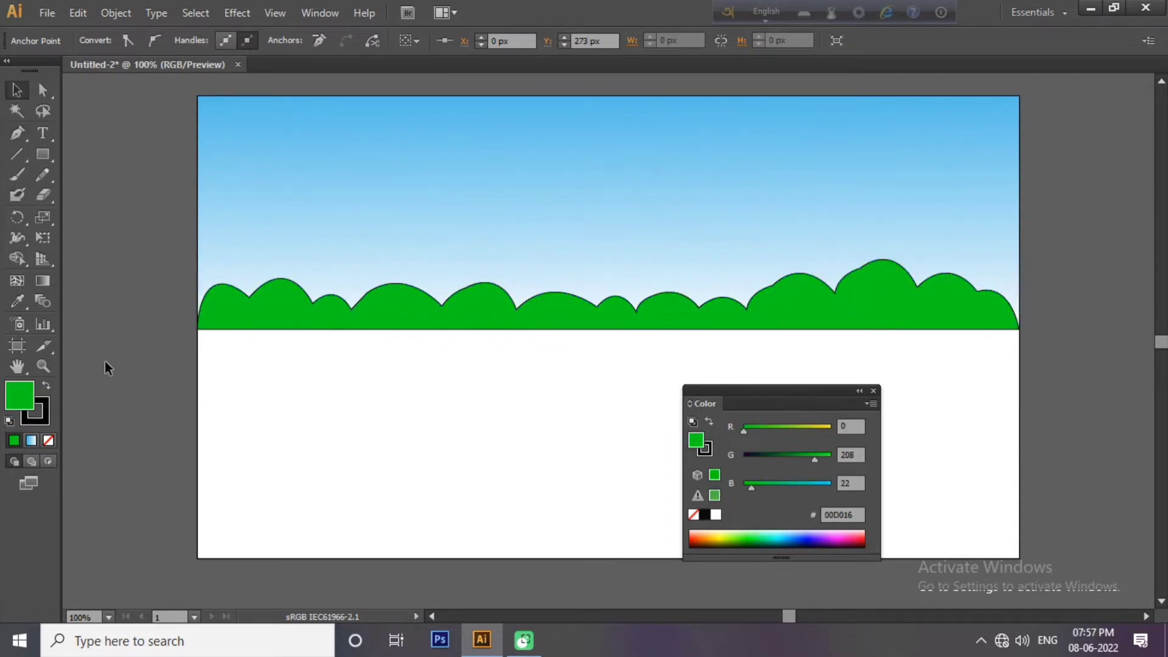
key(ctrl+shift+a)
Try a green-to-dark-green gradient on the hills in the Gradient panel
click(859, 301)
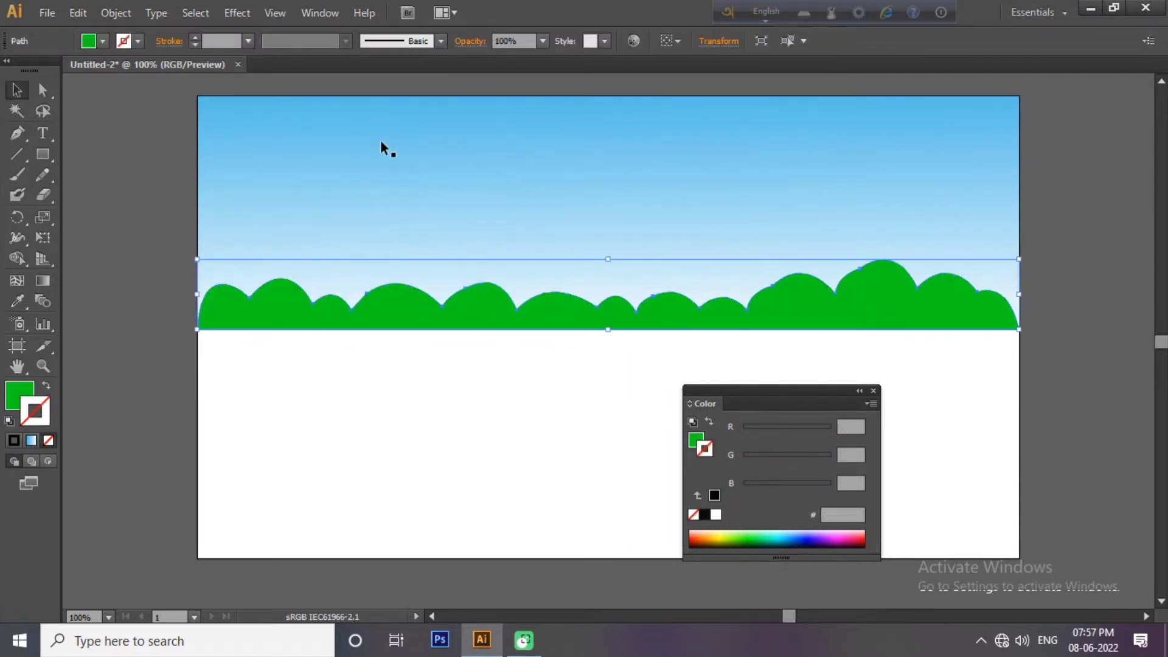
click(321, 13)
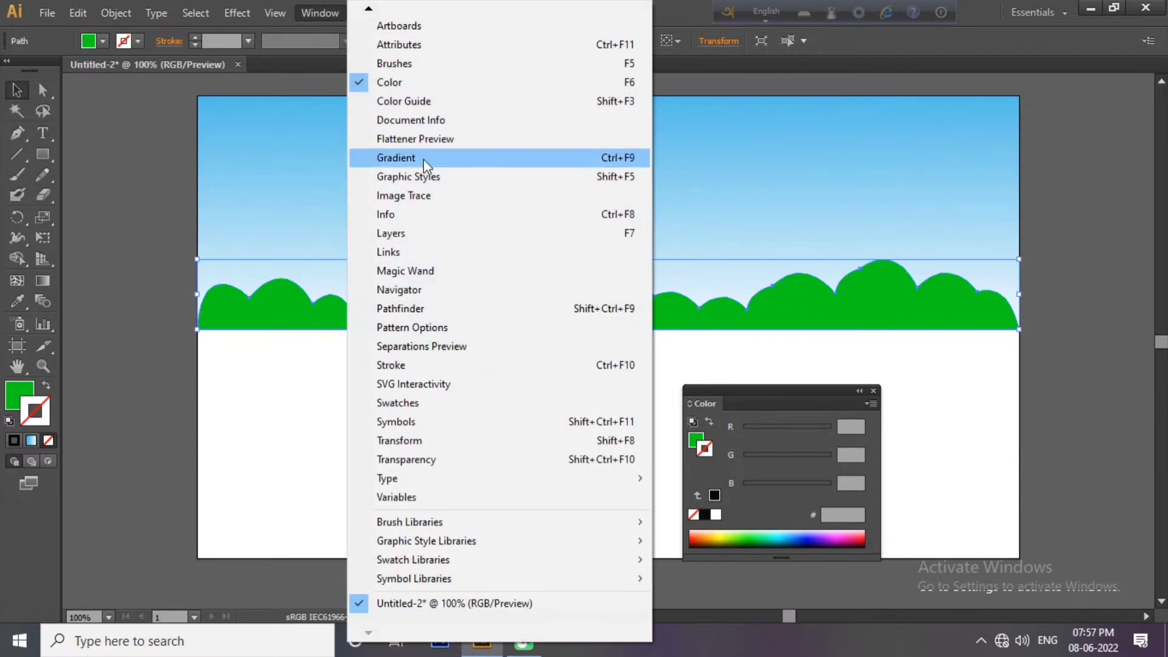
click(392, 157)
click(102, 385)
double_click(102, 385)
click(59, 450)
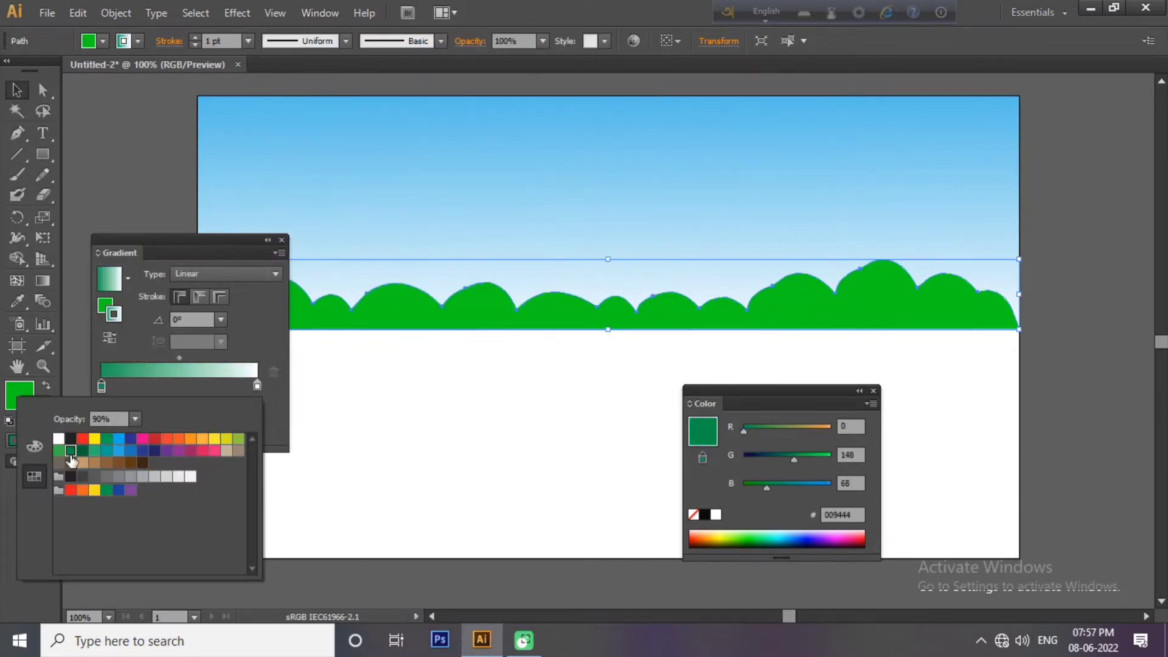
double_click(257, 385)
click(58, 451)
double_click(101, 385)
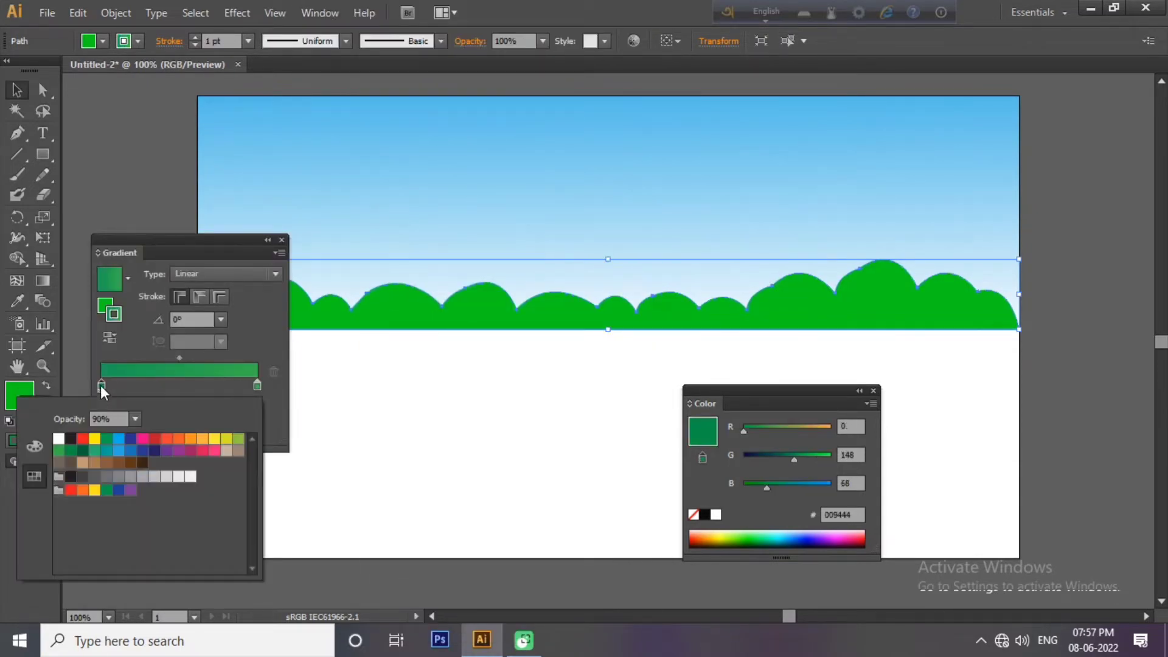
click(82, 450)
Apply the green gradient briefly, then undo back to the solid green fill
double_click(698, 440)
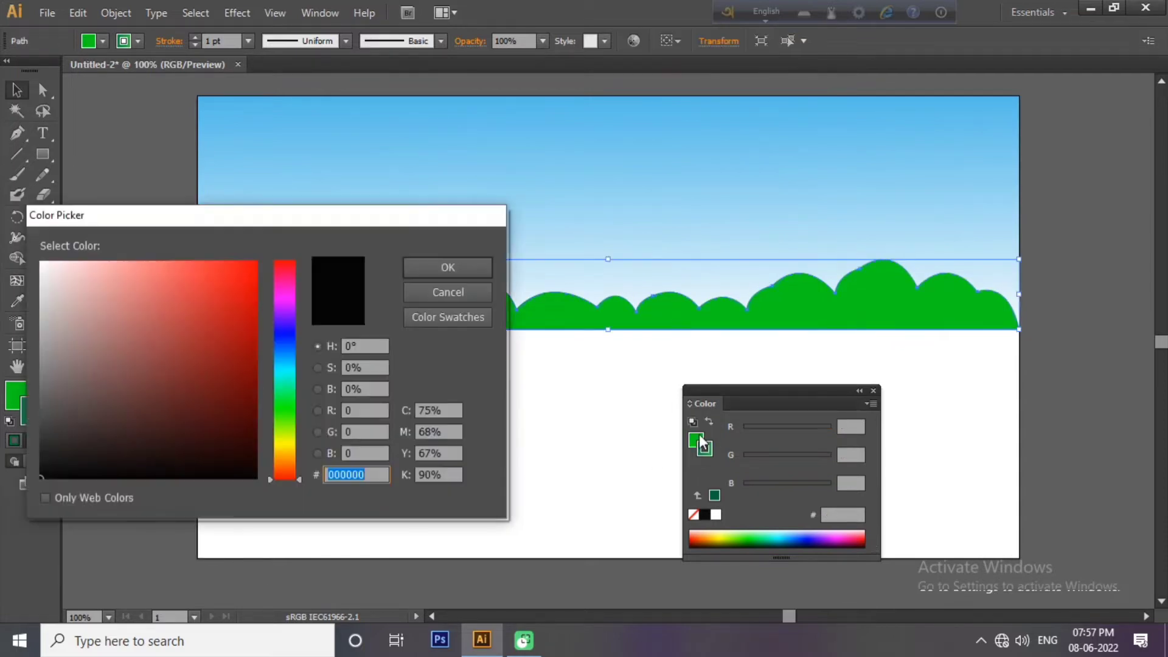
key(Escape)
click(145, 399)
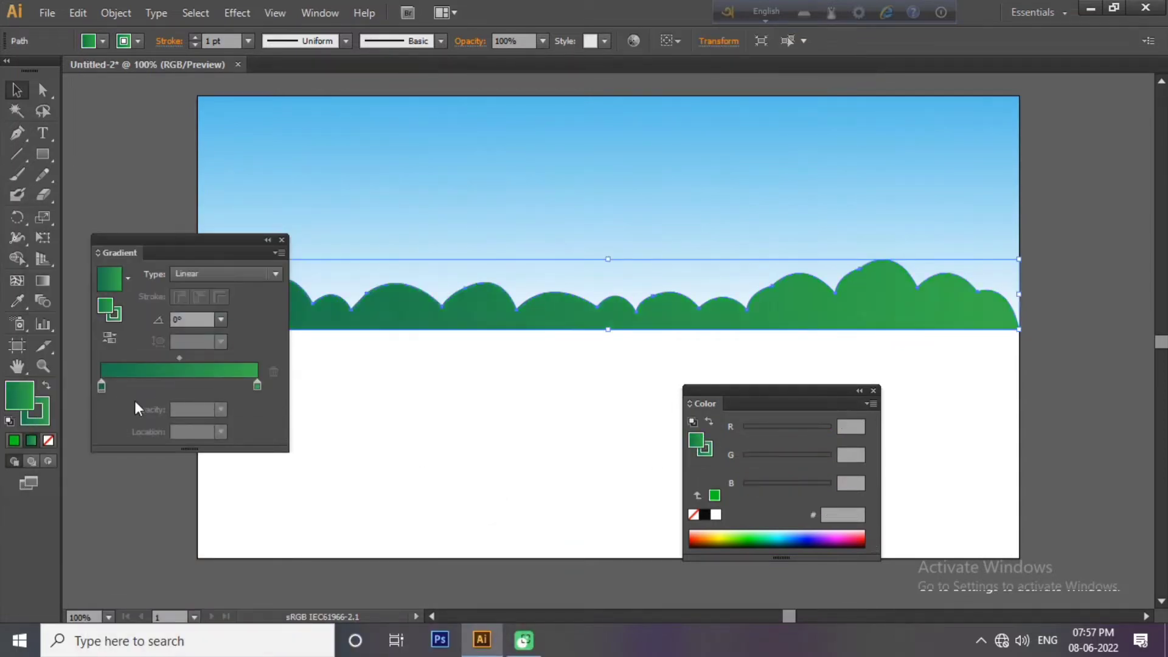
click(256, 385)
key(ctrl+z)
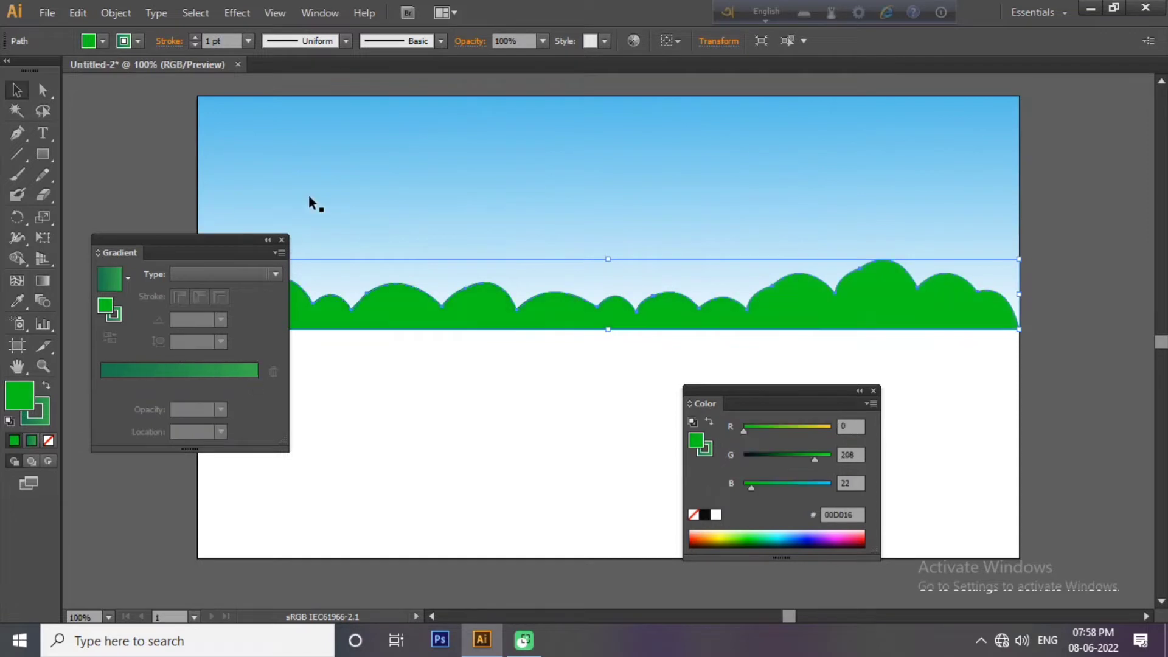
click(282, 239)
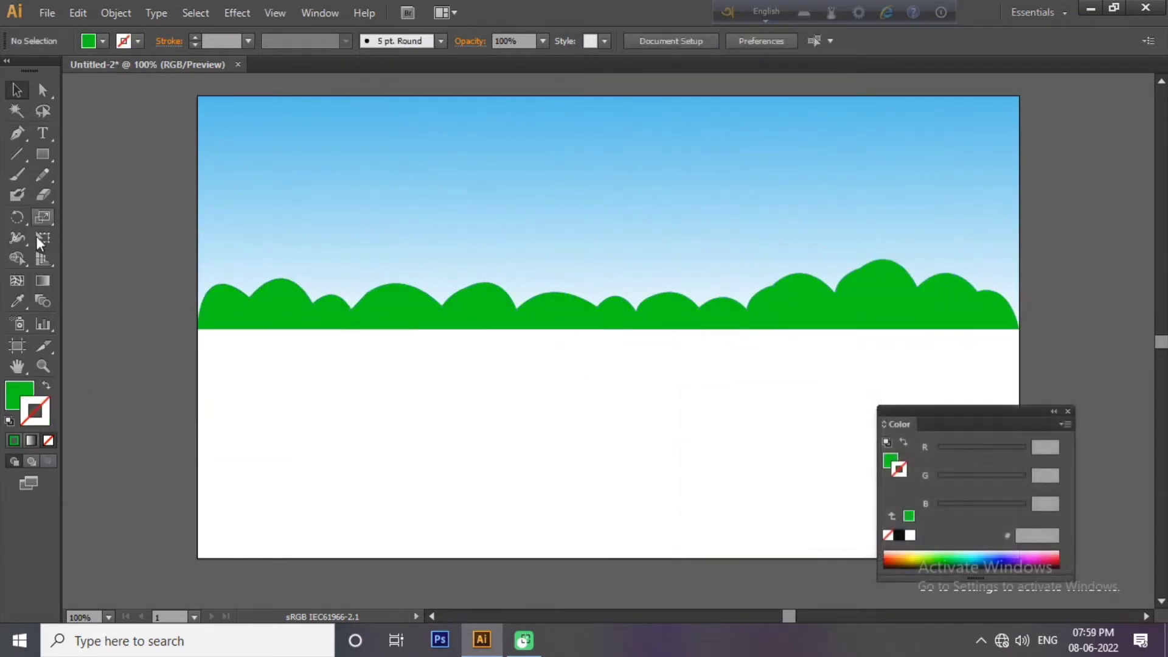
Draw a thin yellow-orange (#D0B100) band beneath the hills with the Pen tool
click(199, 329)
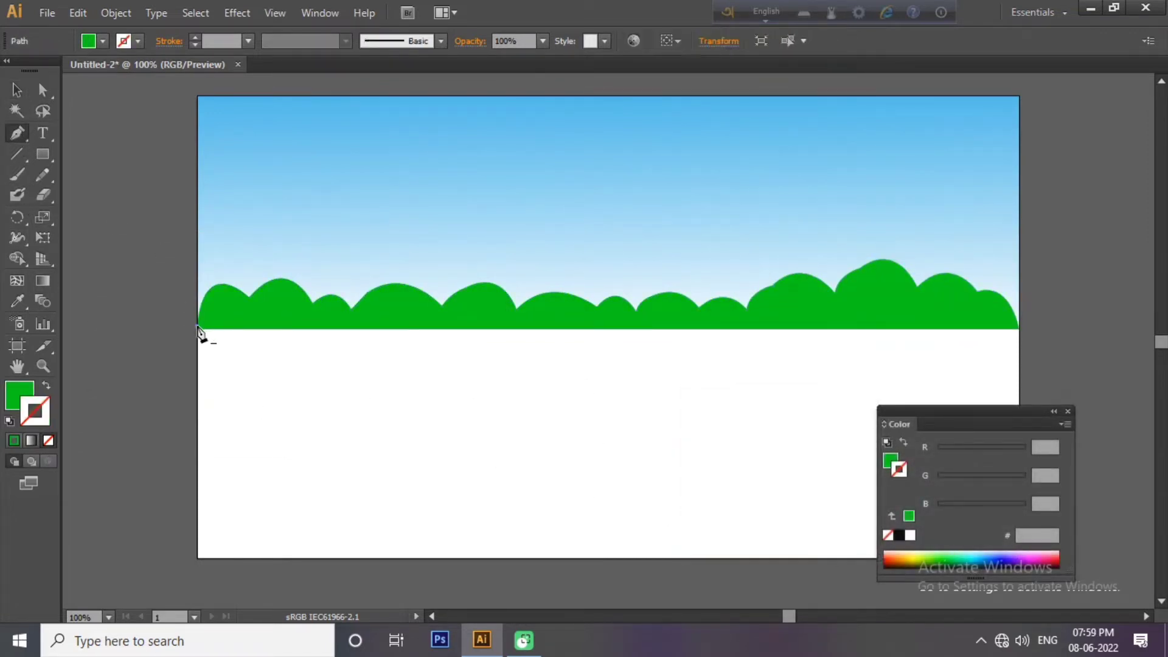
click(1020, 327)
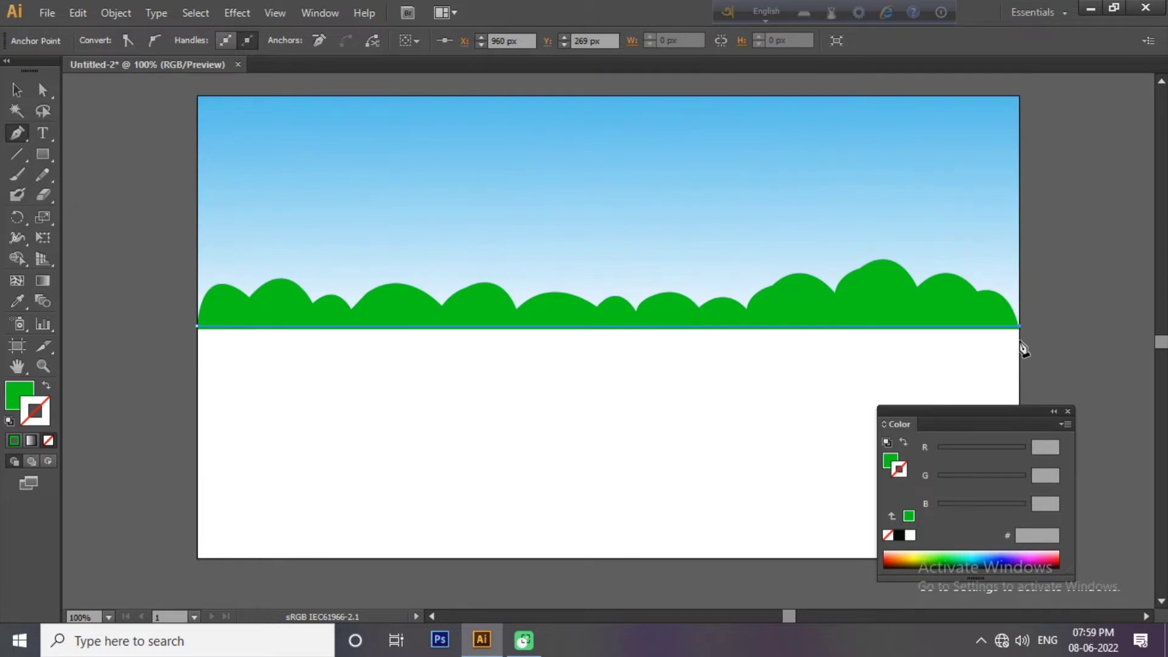
click(890, 461)
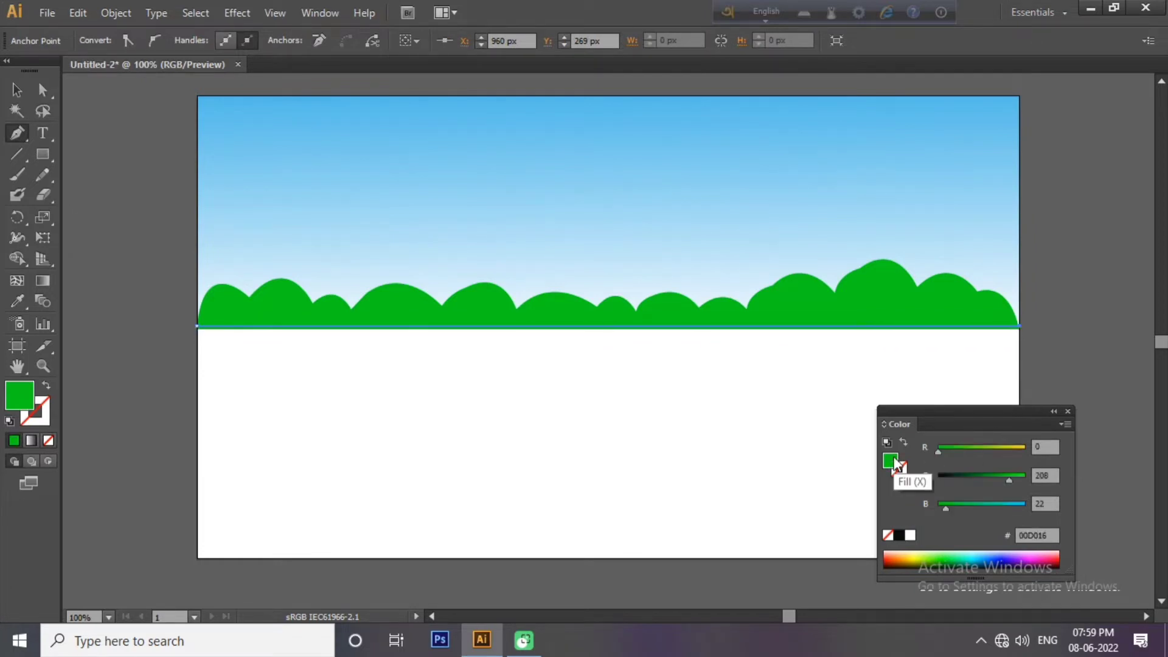
click(910, 557)
click(1020, 341)
click(198, 340)
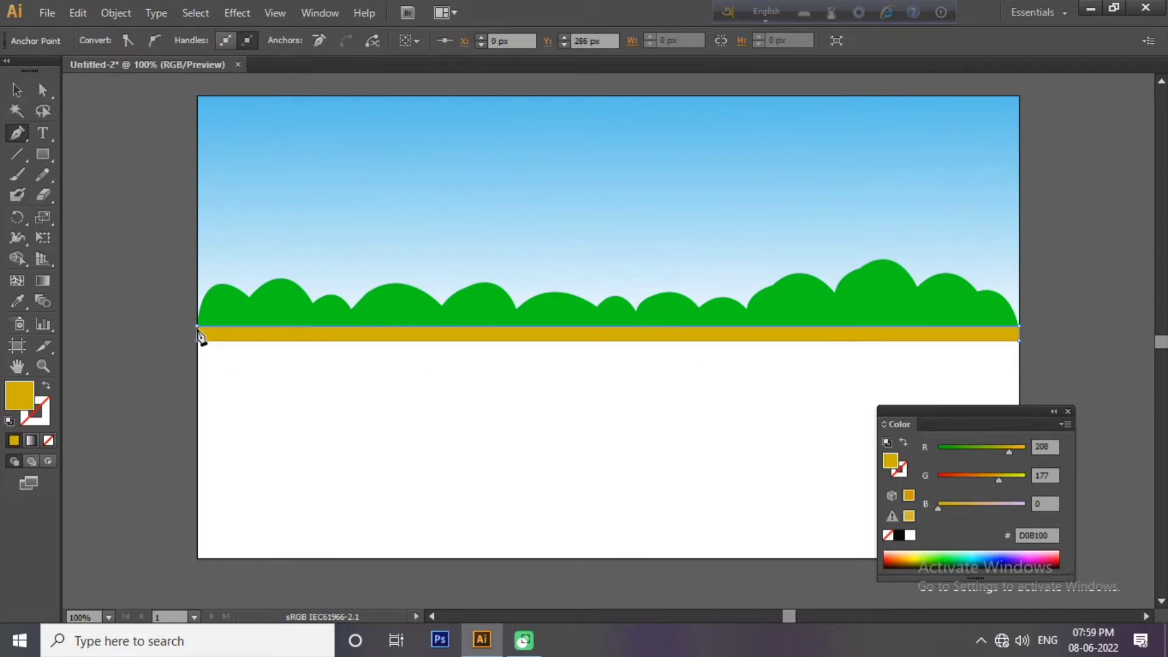
key(v)
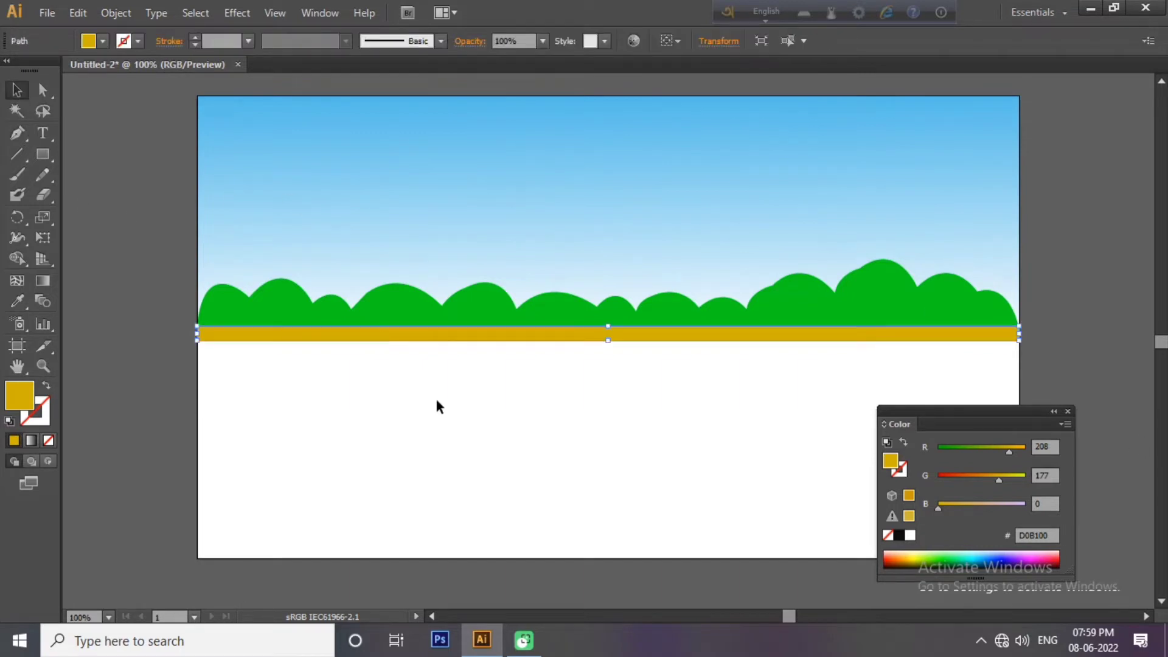
click(435, 396)
Shift the green hills and yellow band up slightly
right_click(483, 312)
click(1089, 323)
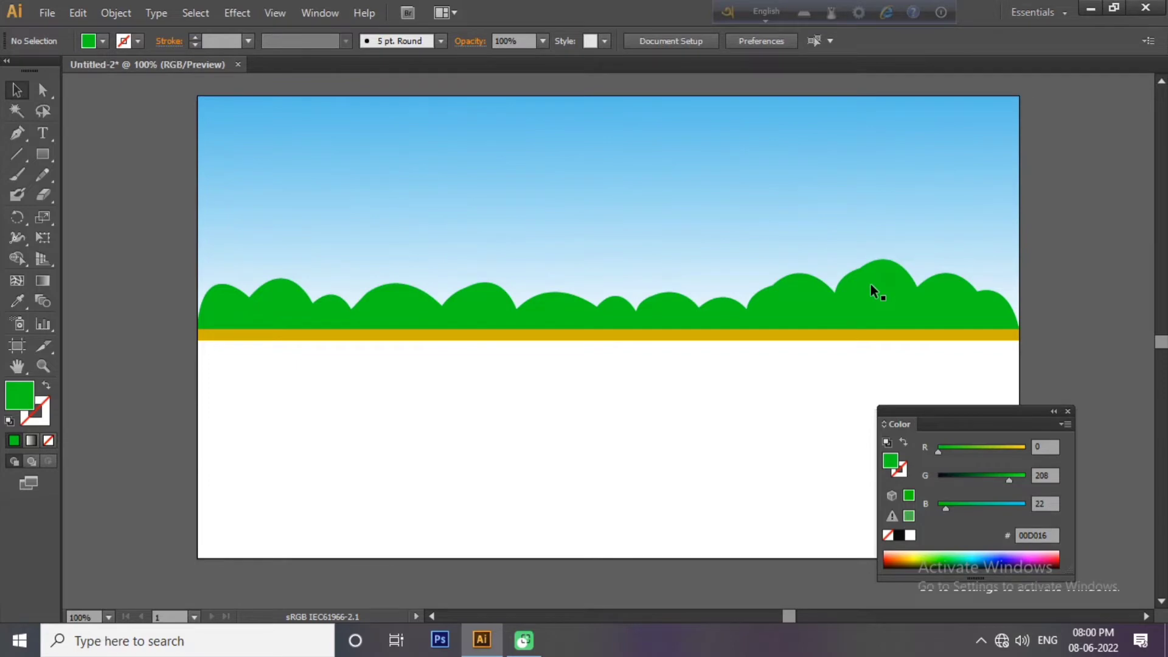
click(319, 13)
key(Escape)
click(671, 311)
key(ctrl+z)
click(1090, 357)
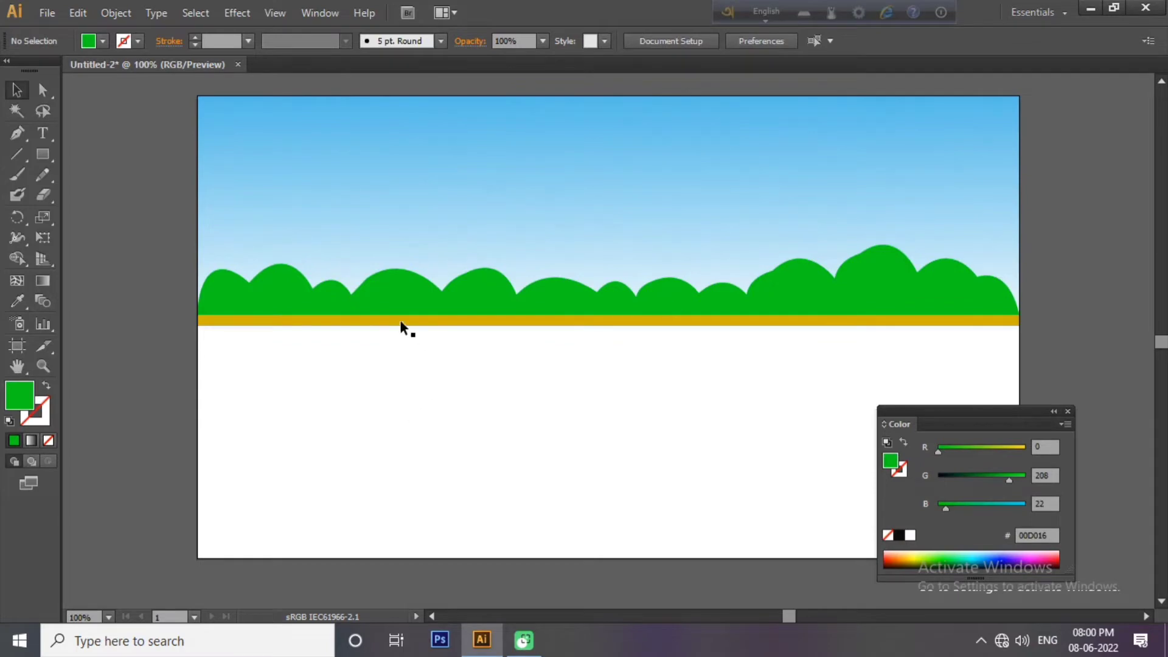
click(320, 13)
mouse_move(412, 560)
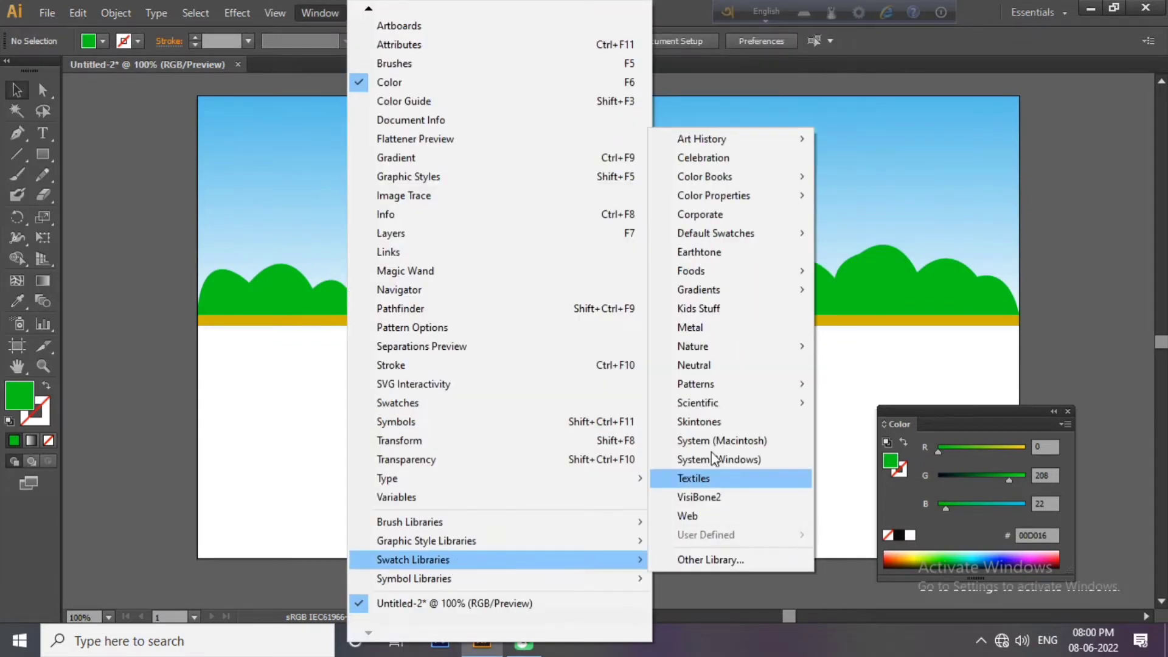
click(918, 458)
drag(1002, 410, 1036, 388)
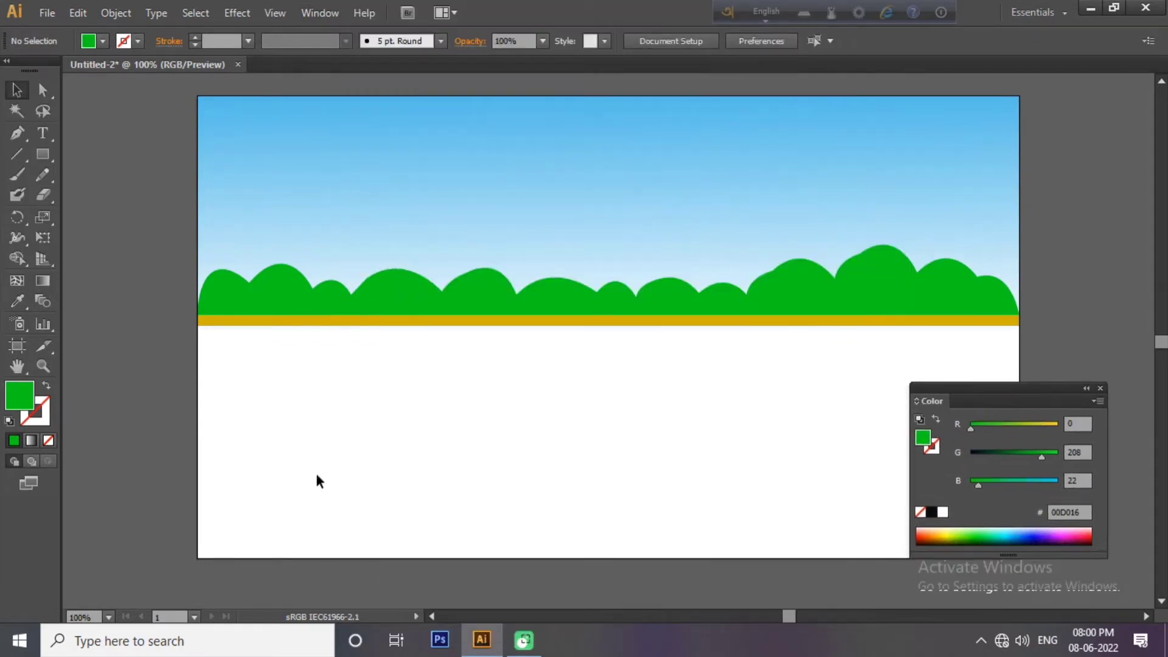
Draw a bumpy cloud shape with the Pen tool and fill it white
click(17, 133)
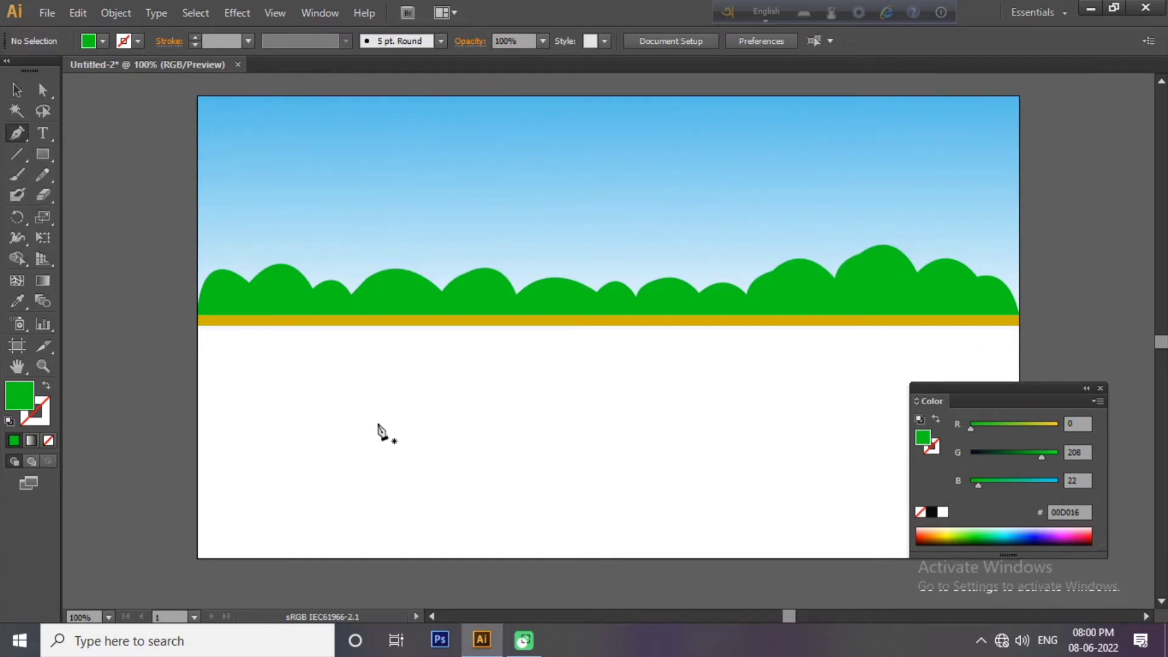
click(403, 446)
click(587, 446)
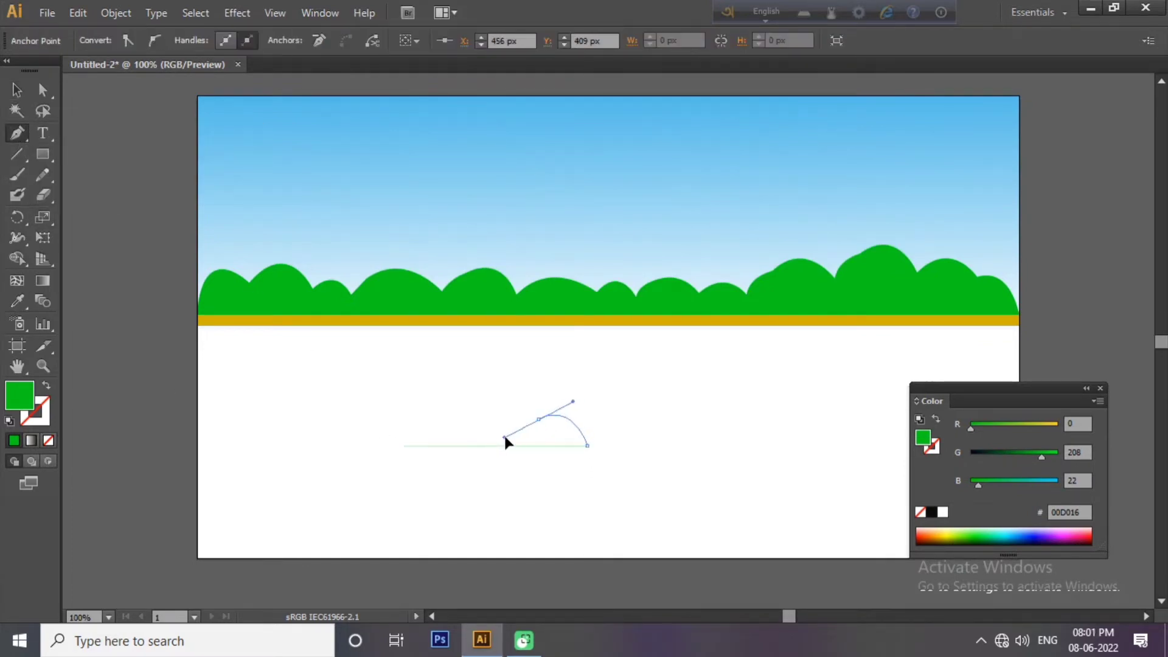
drag(506, 427, 504, 430)
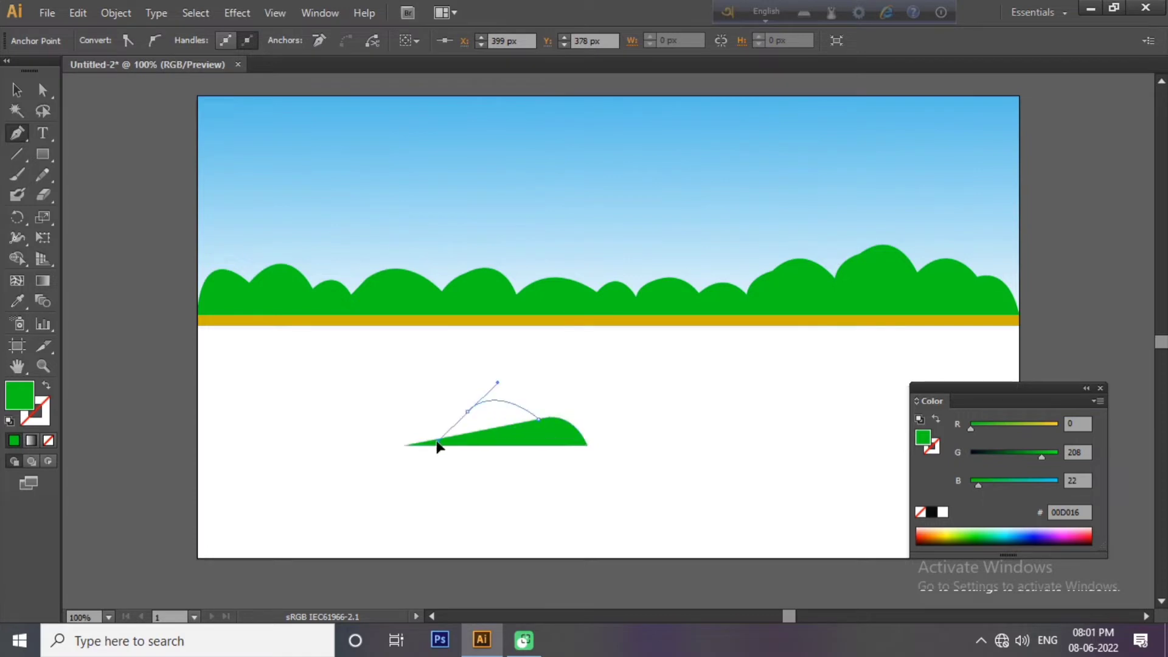
drag(438, 447, 430, 453)
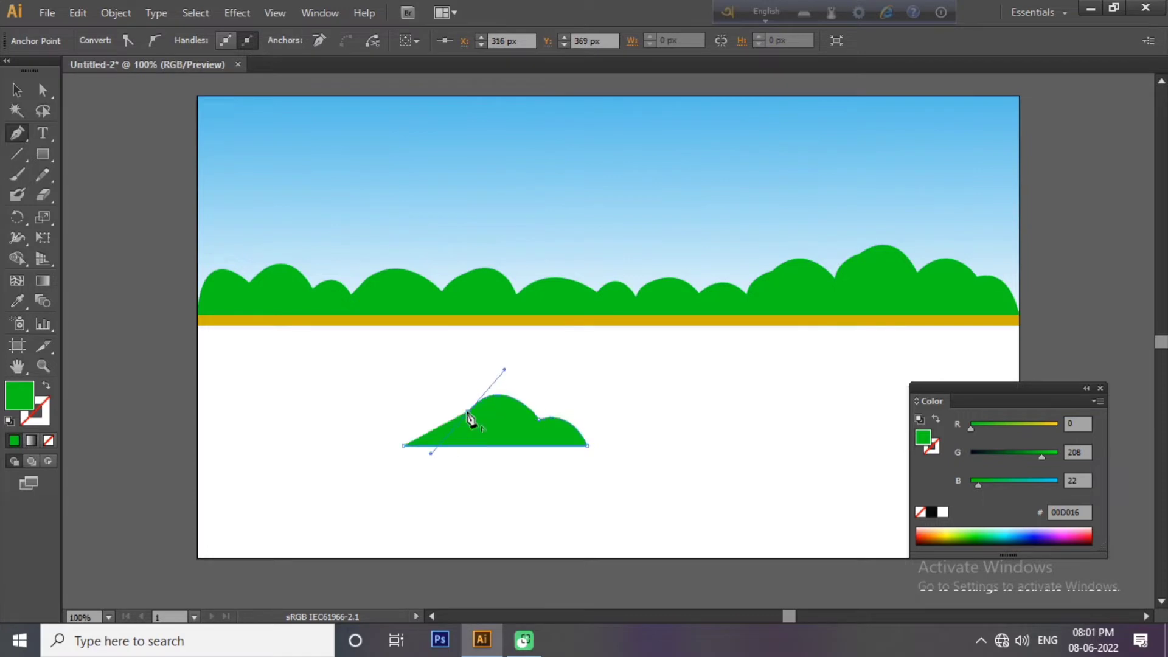
double_click(929, 444)
click(105, 466)
click(511, 470)
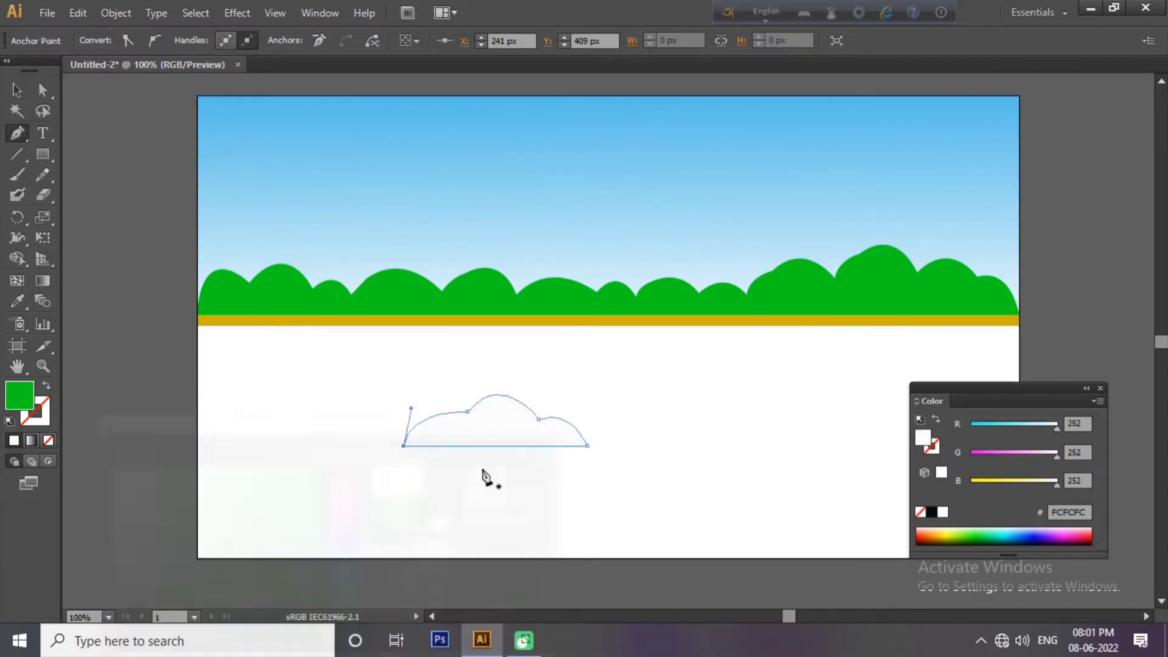
key(v)
Move the cloud up into the sky and place a copy at the top right
drag(389, 158, 332, 133)
mouse_move(443, 117)
mouse_down()
mouse_move(347, 157)
mouse_move(757, 167)
mouse_up()
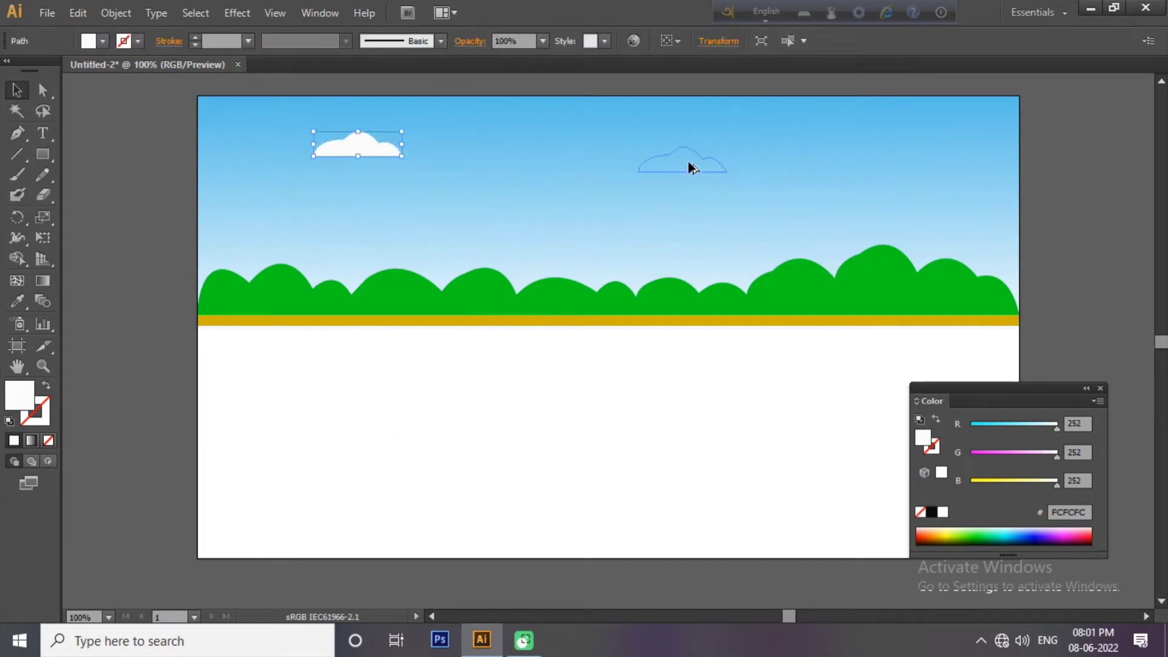
drag(919, 131, 920, 131)
click(1029, 344)
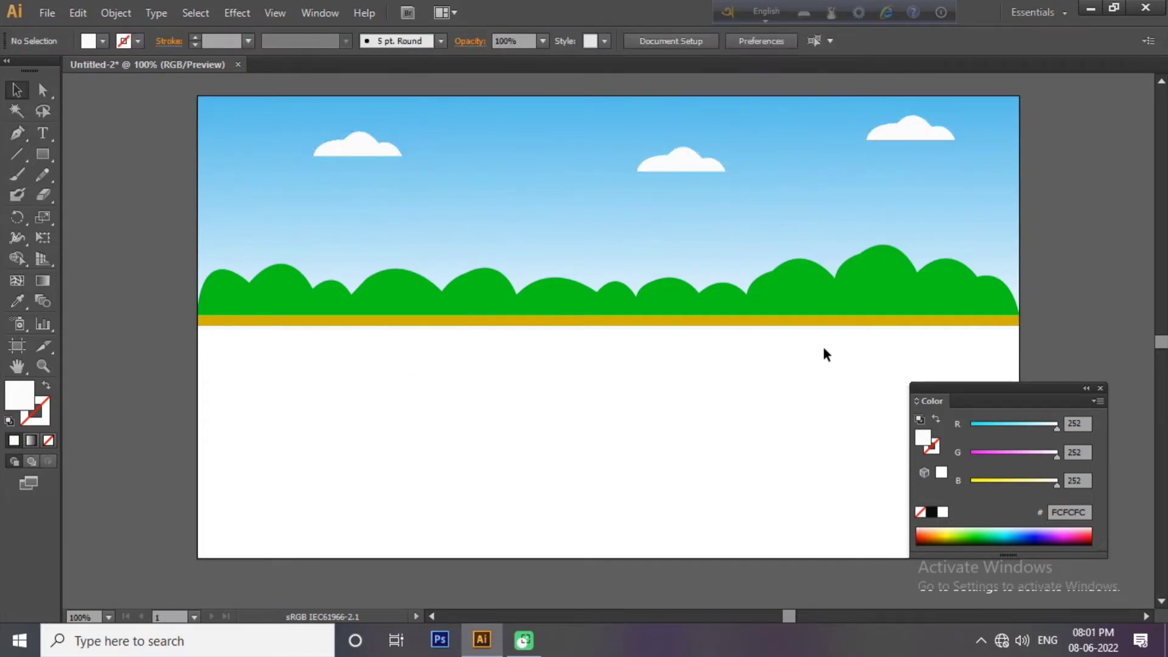
Draw a rectangle below the ground strip and skew it into a parallelogram
click(42, 154)
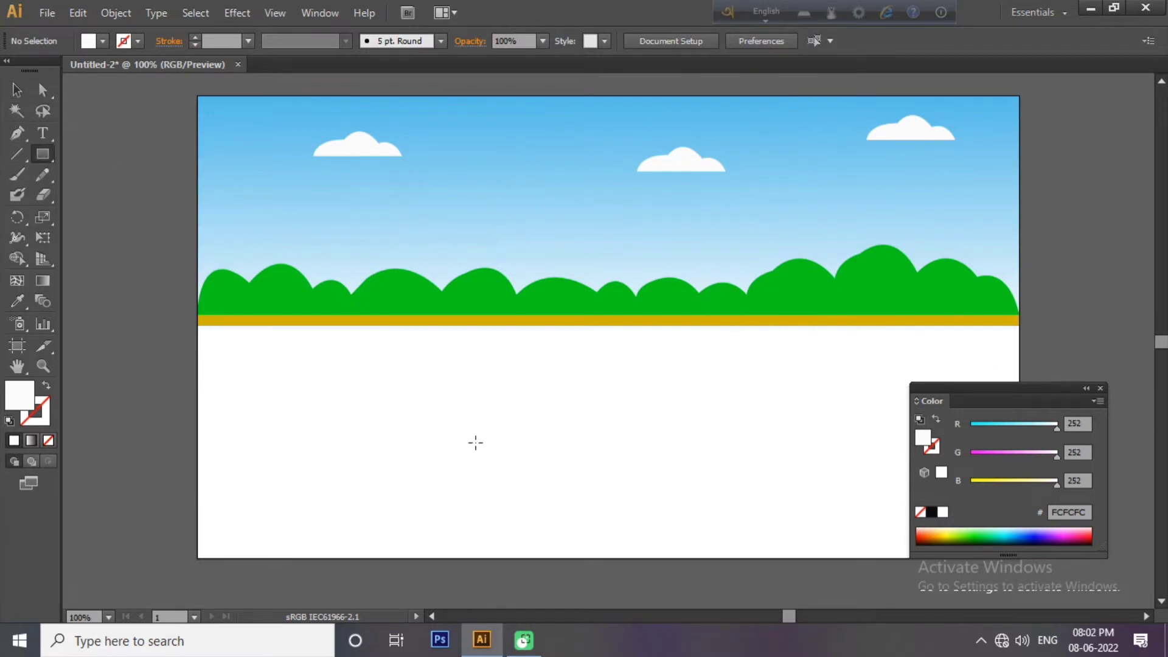
drag(492, 393, 659, 477)
click(49, 100)
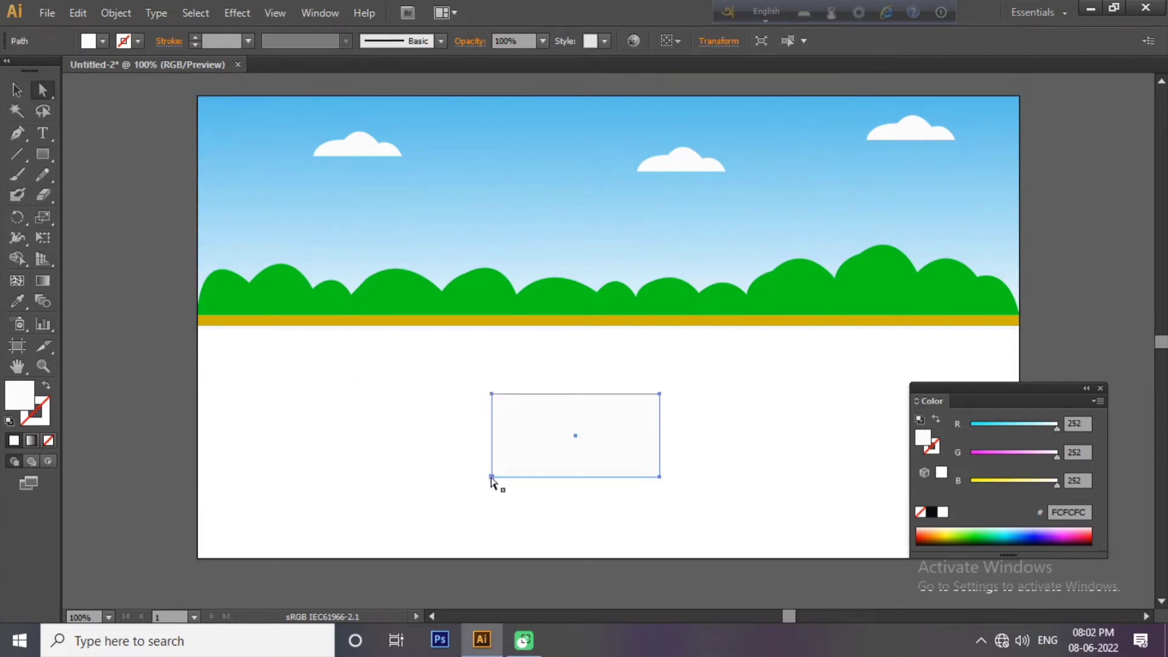
drag(491, 477, 498, 476)
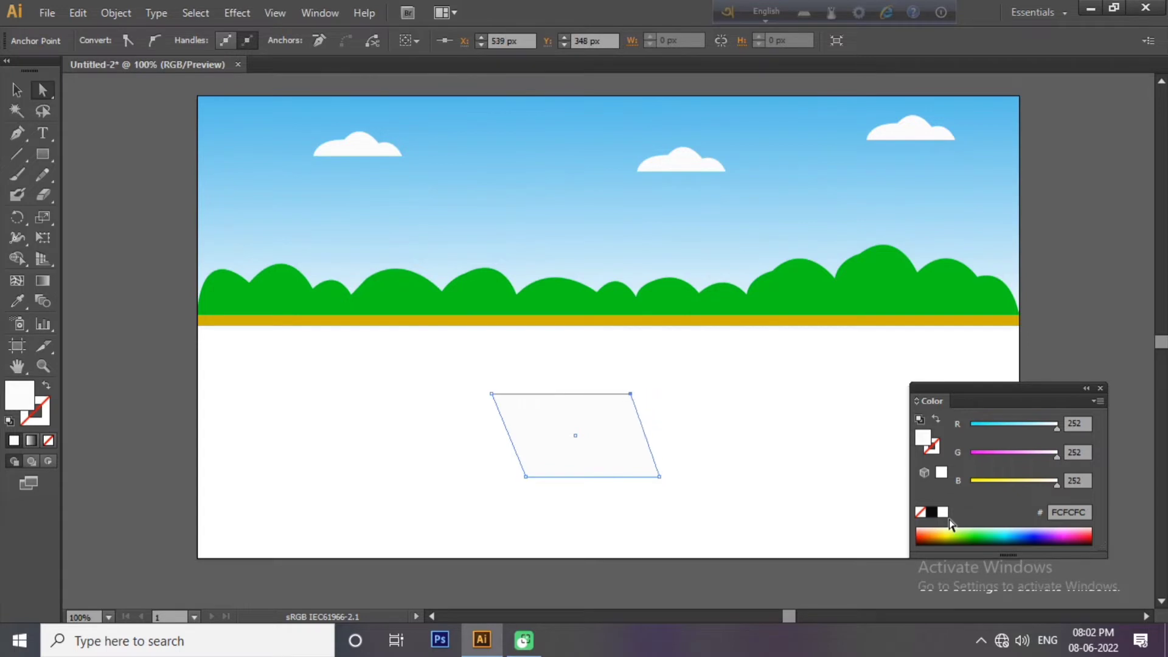
click(760, 550)
drag(496, 380, 670, 540)
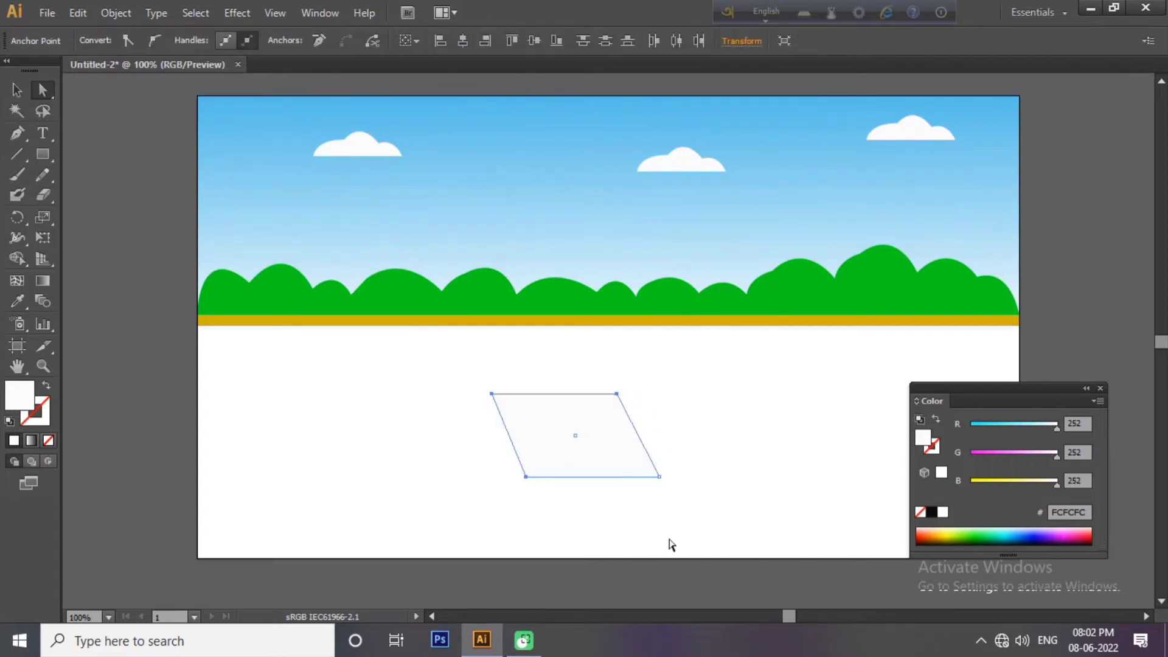
key(d)
Fill the parallelogram with bright orange-red
click(937, 536)
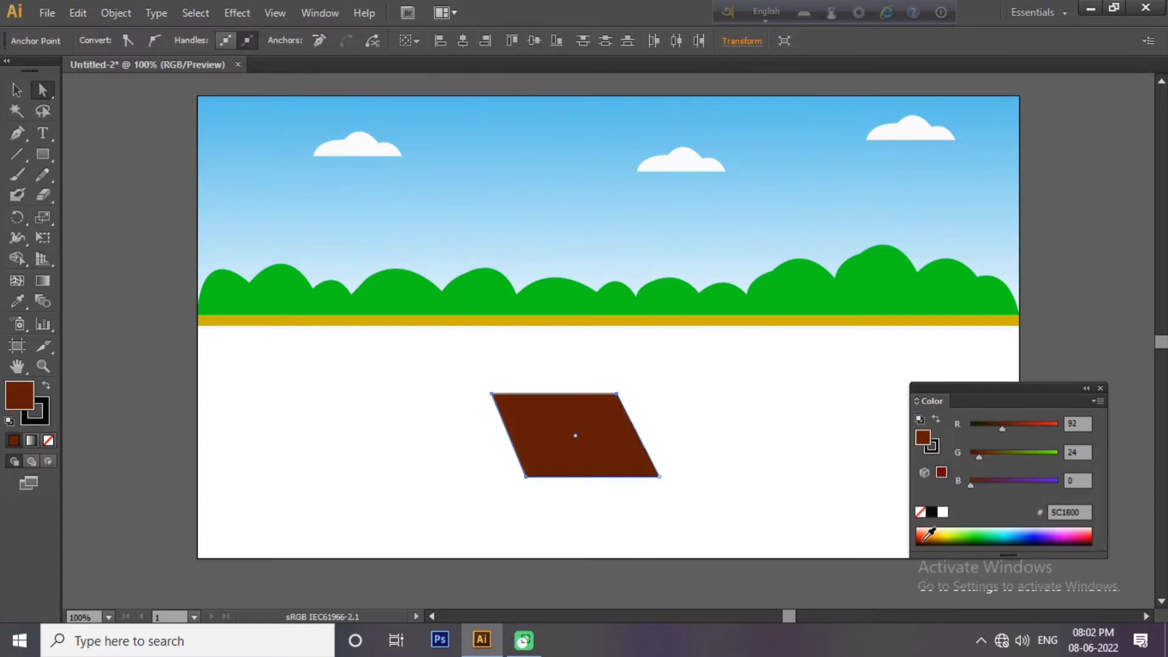
double_click(20, 396)
click(277, 420)
click(485, 404)
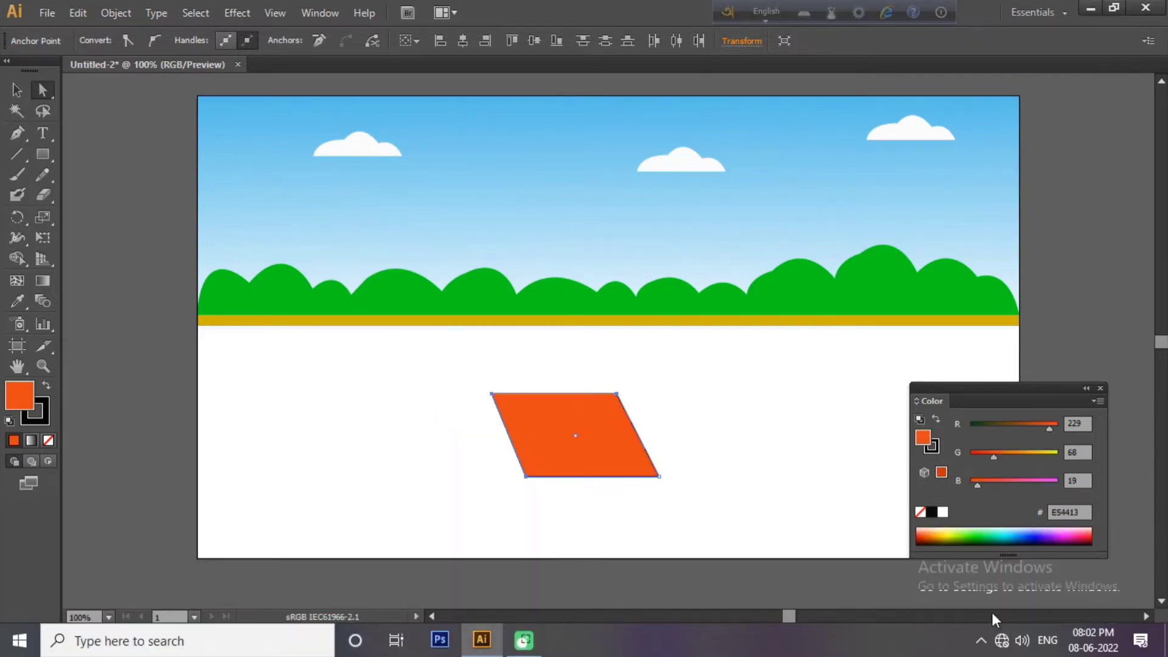
click(492, 394)
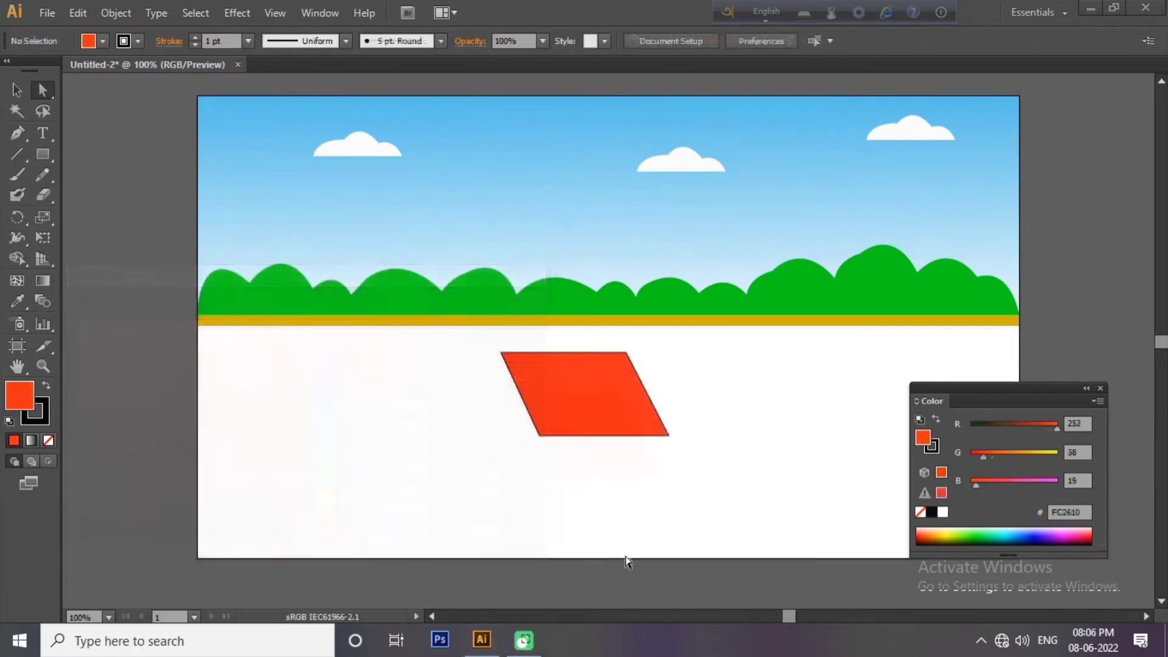
Draw a triangular roof slope left of the parallelogram with the Pen tool
key(p)
click(498, 352)
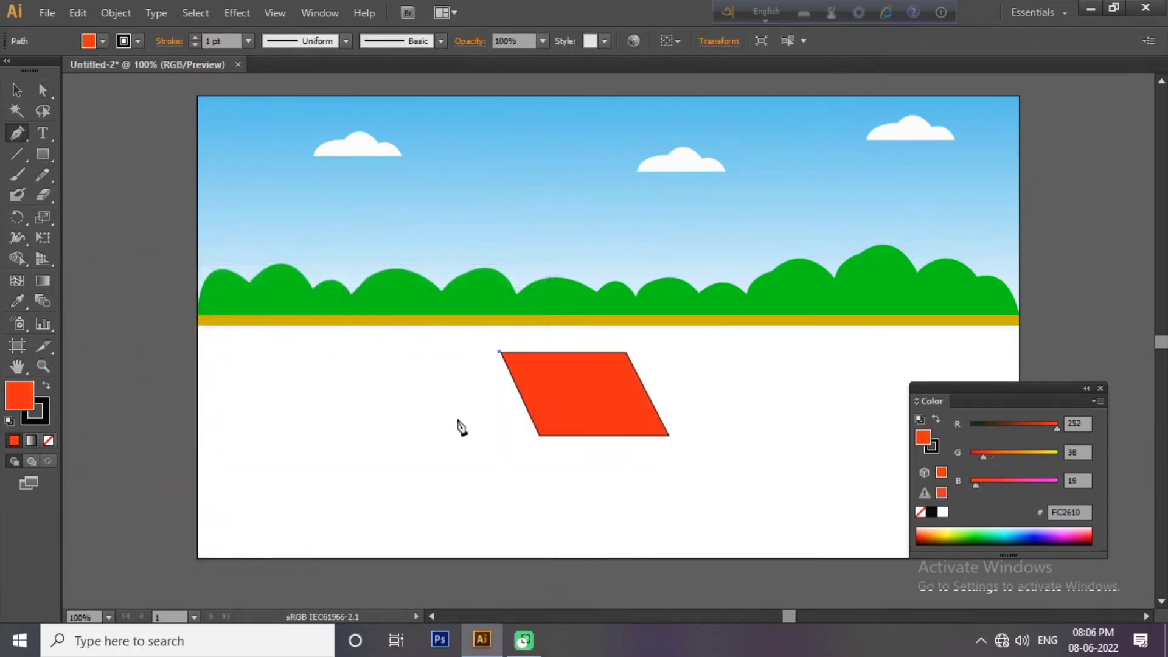
click(439, 433)
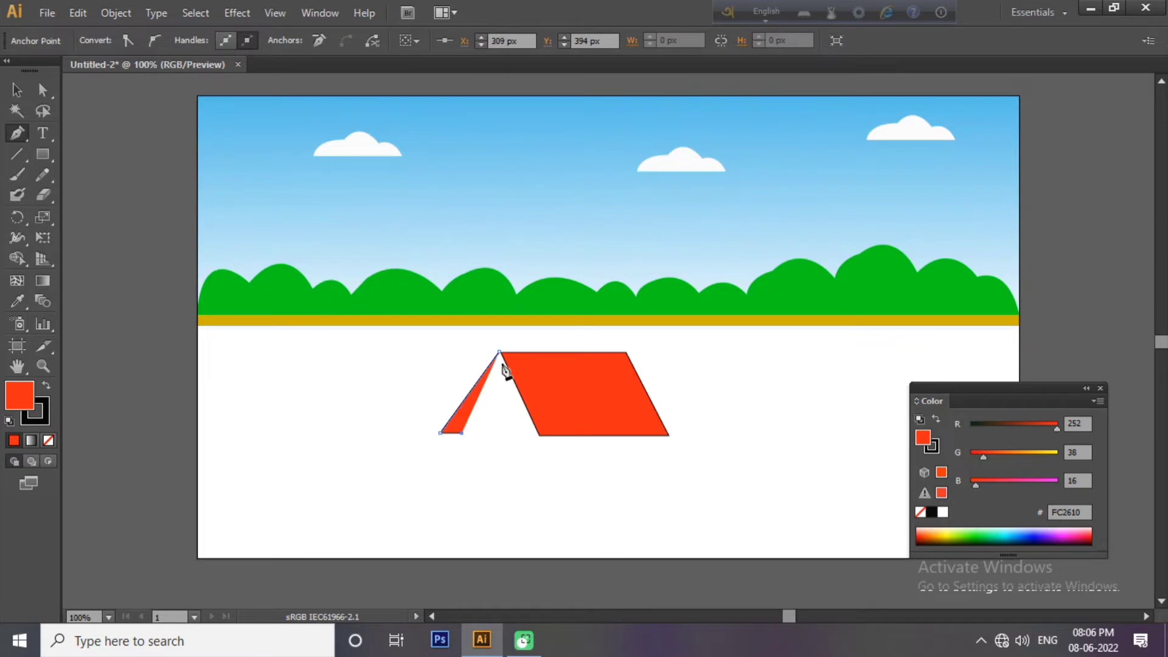
key(ctrl+z)
click(350, 438)
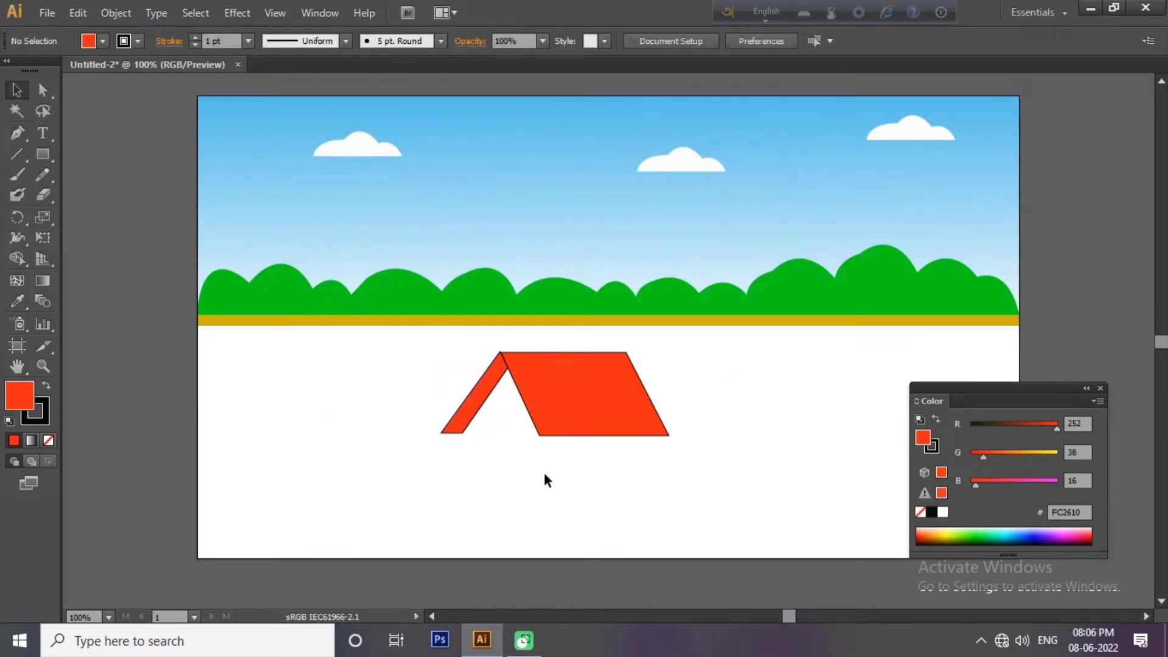
click(477, 404)
click(512, 454)
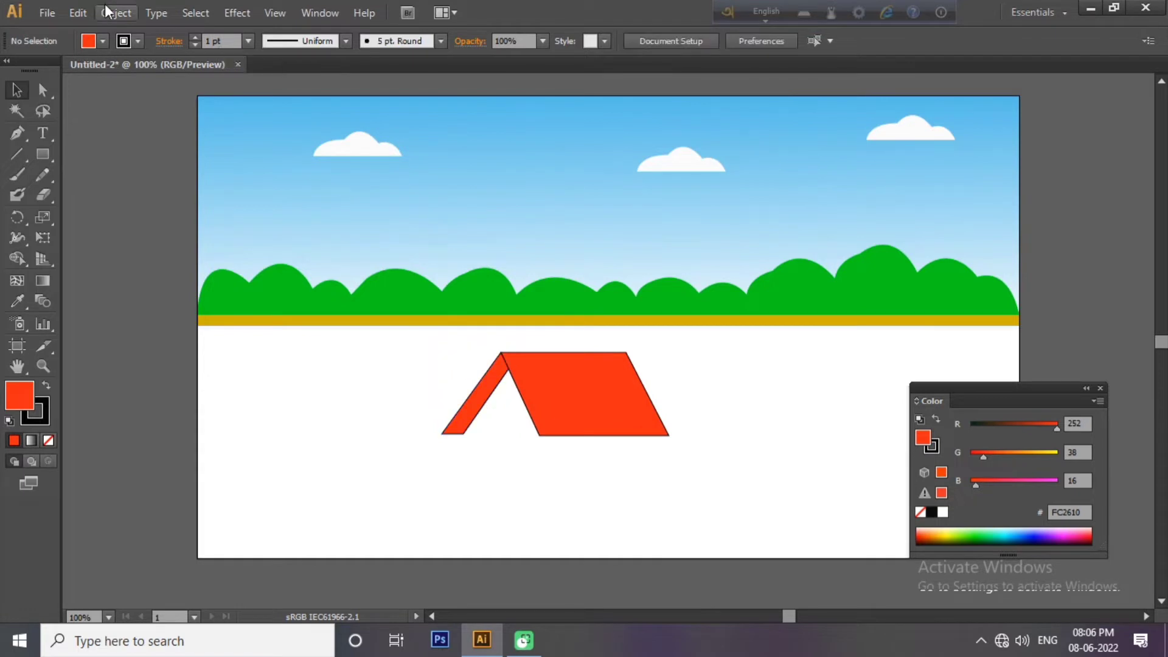
Give both roof pieces an orange fill with no outline and group them
drag(424, 341, 693, 494)
click(937, 420)
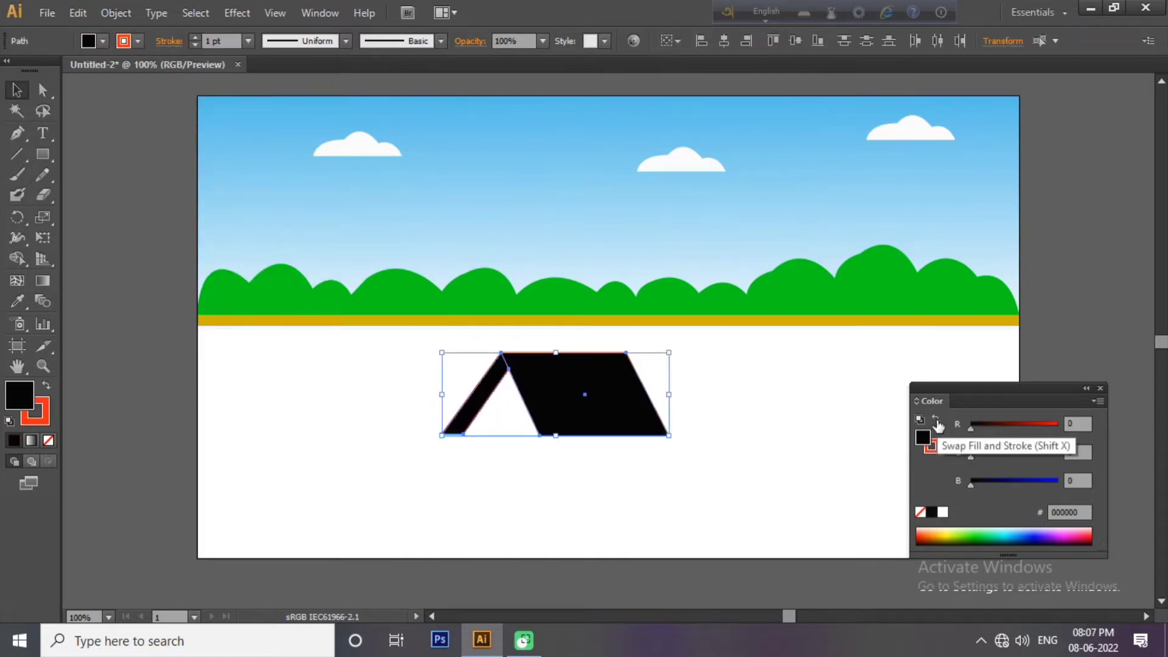
click(440, 356)
drag(405, 337, 573, 401)
right_click(573, 402)
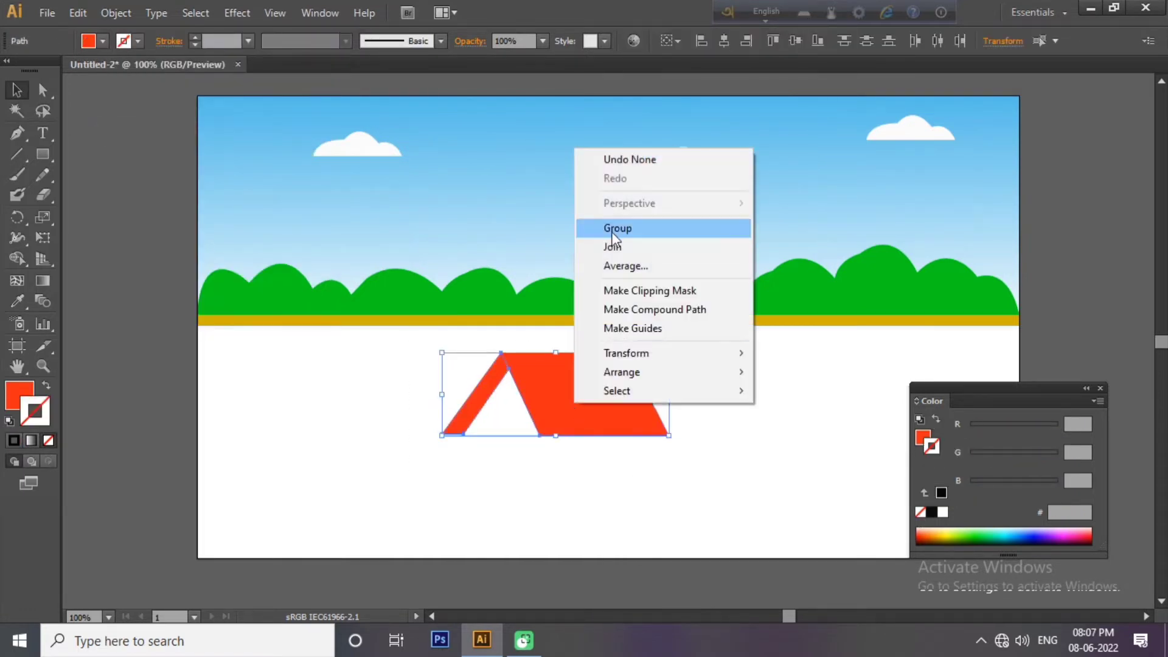
click(611, 230)
click(622, 497)
Check the right roof panel's anchor points with Direct Selection
click(586, 415)
key(a)
click(490, 472)
click(540, 435)
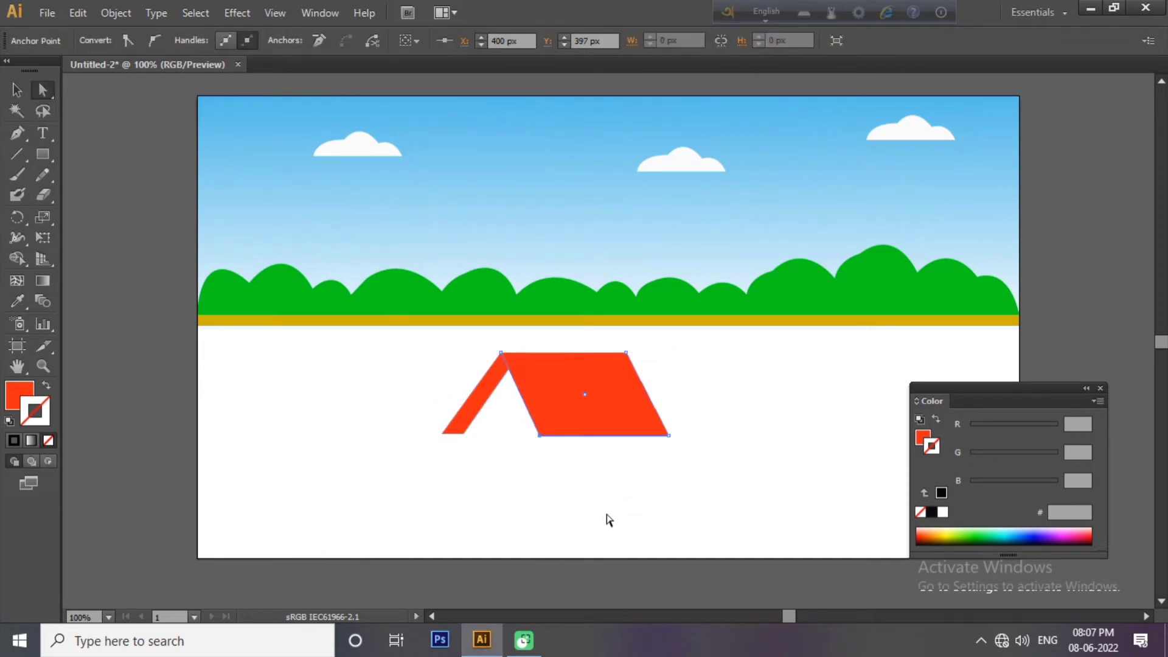
click(700, 470)
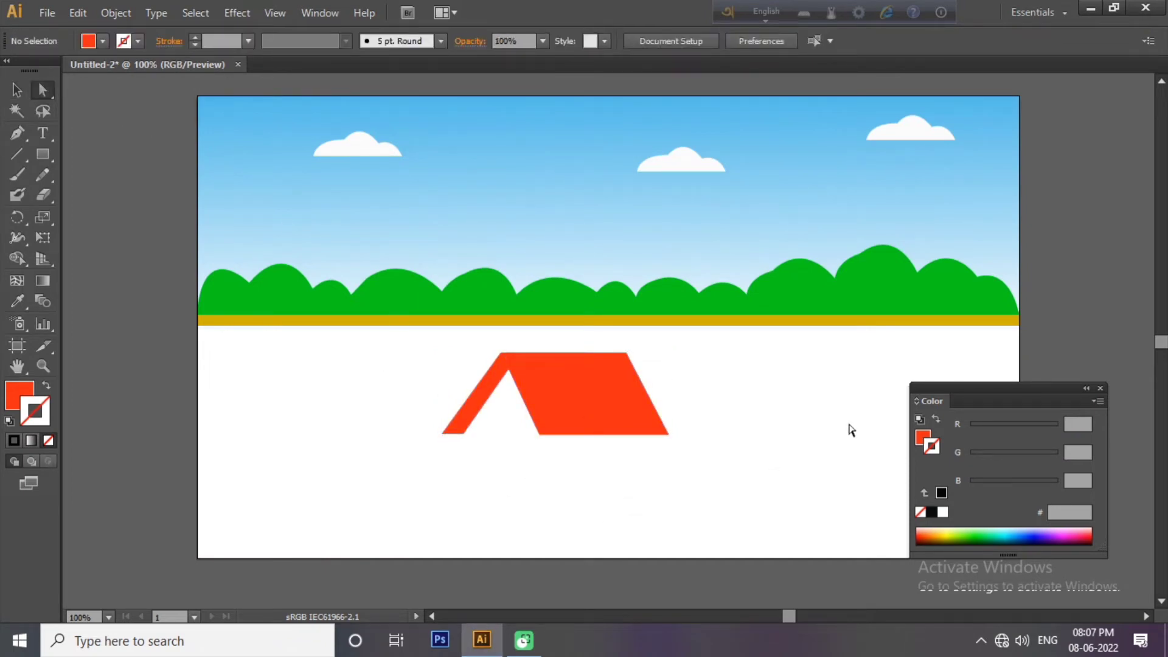
click(17, 133)
Pen-draw a gabled front wall under the roof and fill it with #756C67
click(463, 433)
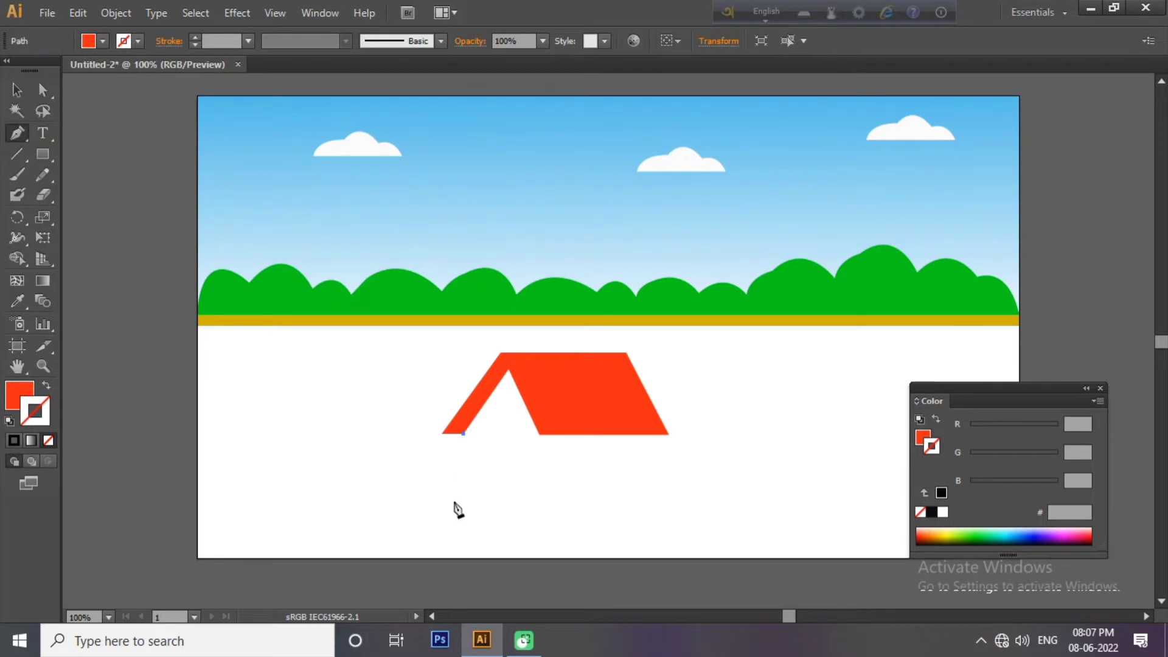
click(464, 485)
click(539, 484)
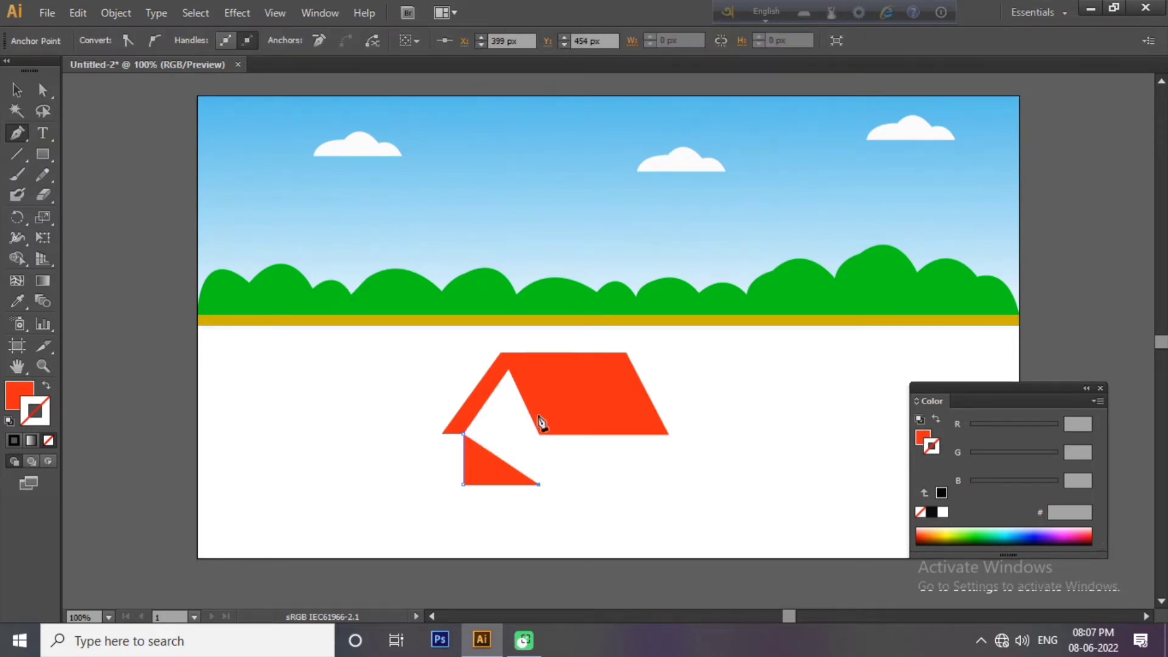
click(537, 426)
click(512, 362)
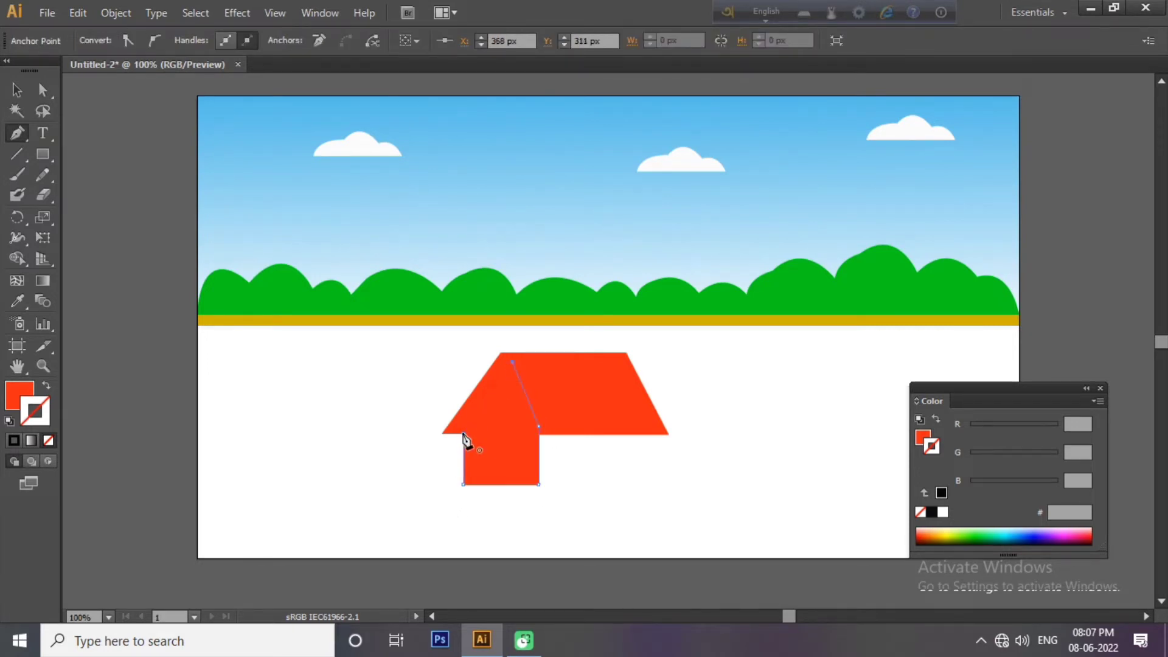
drag(947, 531, 934, 527)
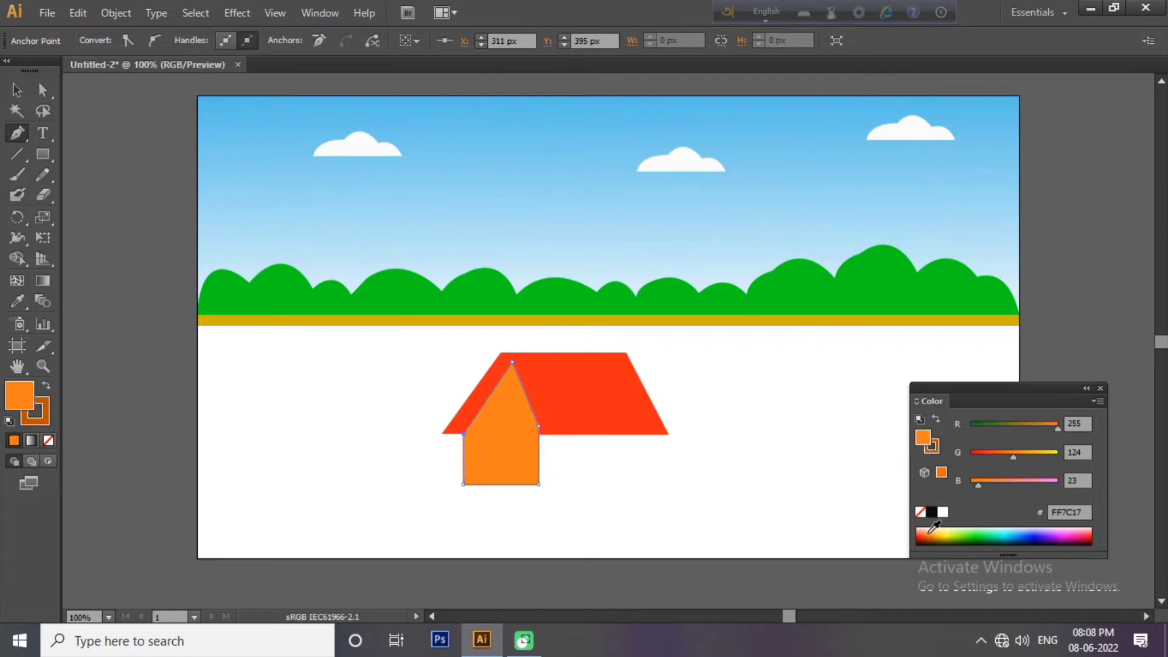
double_click(19, 396)
text(756C67)
key(Return)
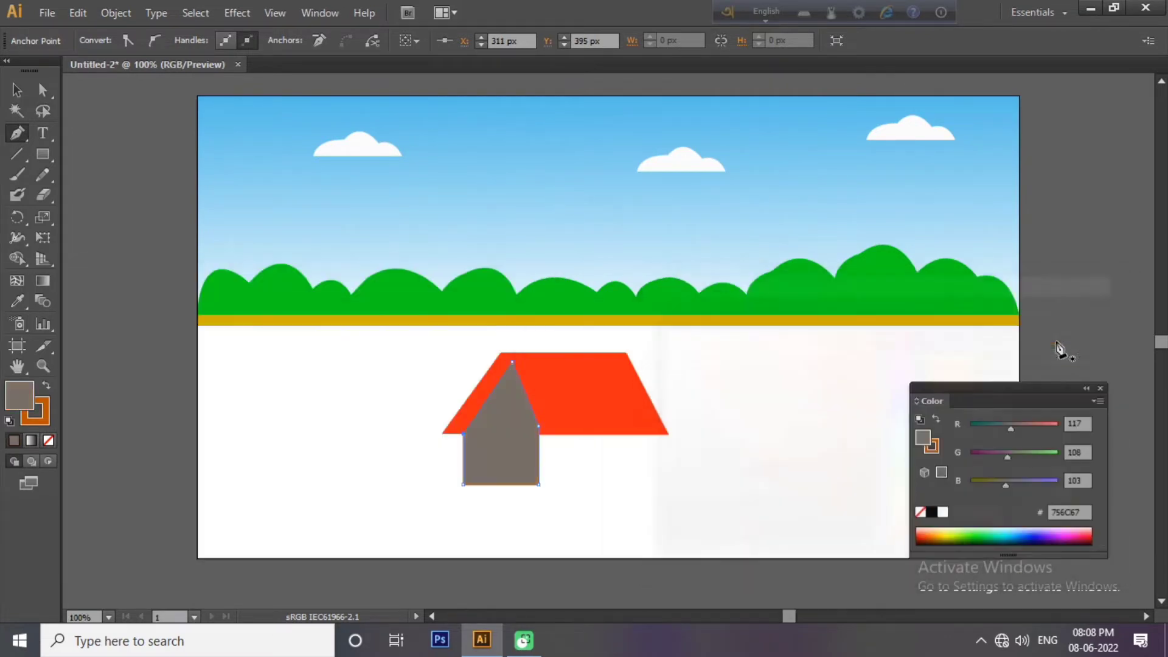
Lighten the front wall's fill to a light grey
double_click(19, 396)
click(667, 399)
key(Return)
double_click(18, 395)
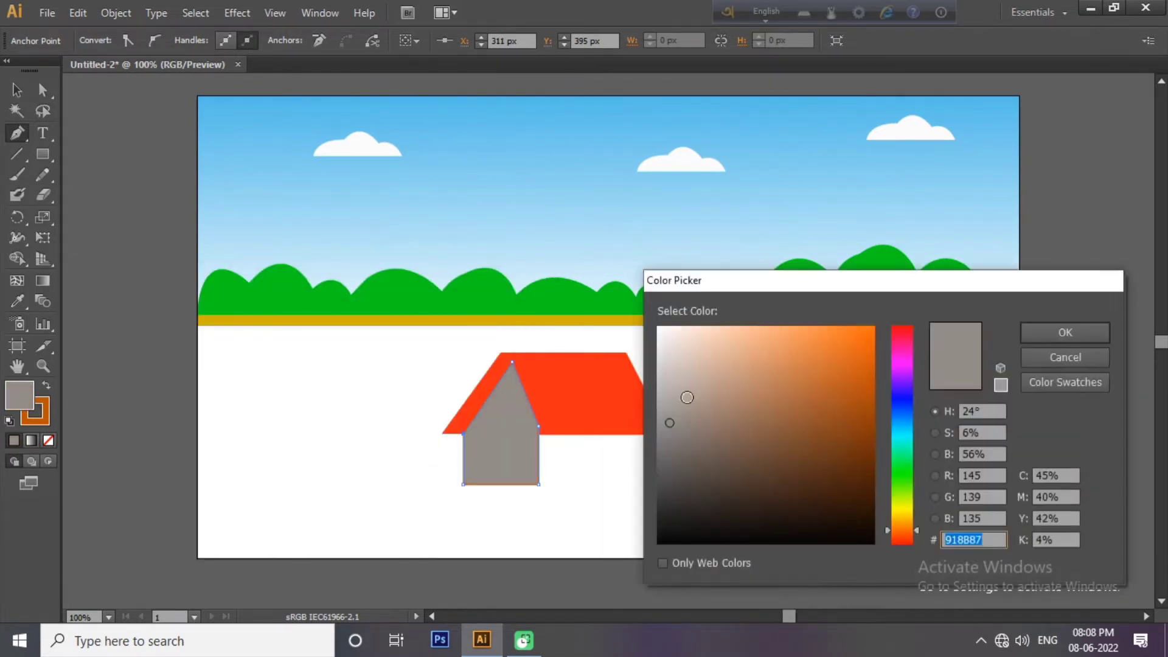
click(1102, 339)
Bring the front wall in front of the roof and remove its stroke
key(v)
right_click(509, 466)
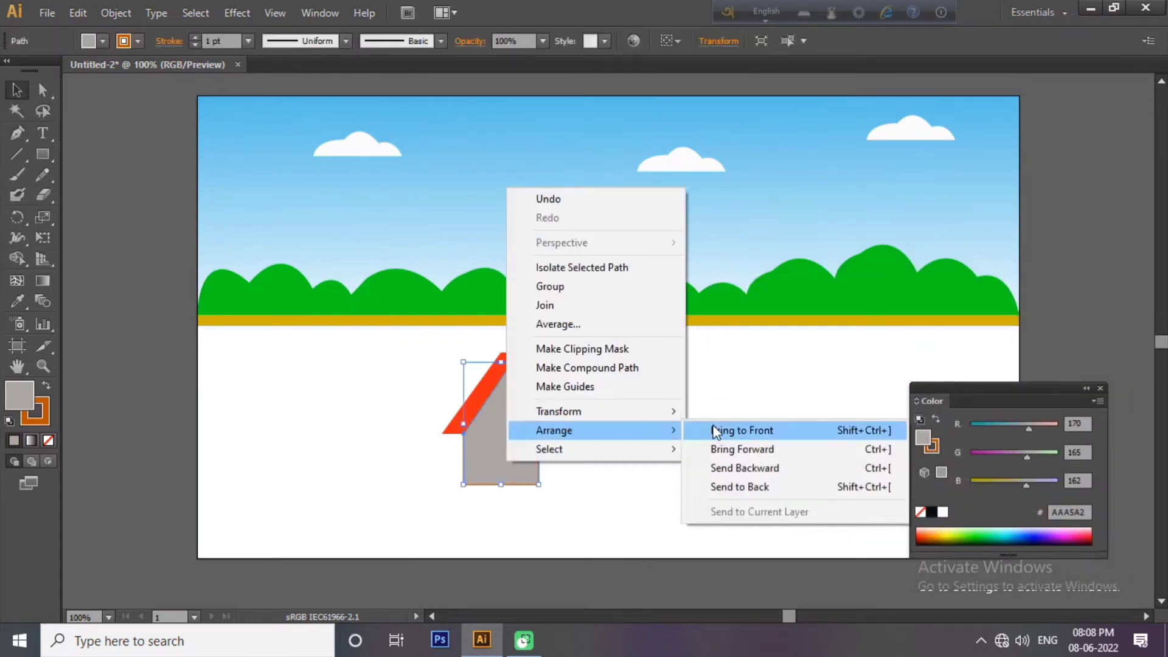
click(703, 479)
click(504, 453)
key(x)
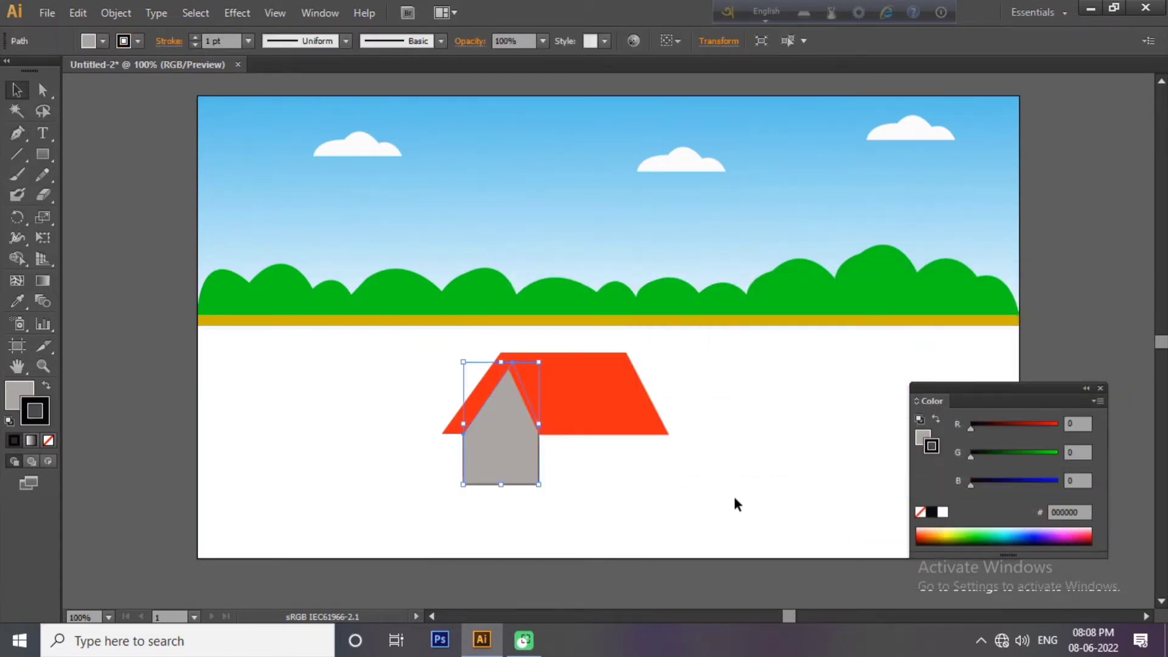
click(920, 513)
click(700, 515)
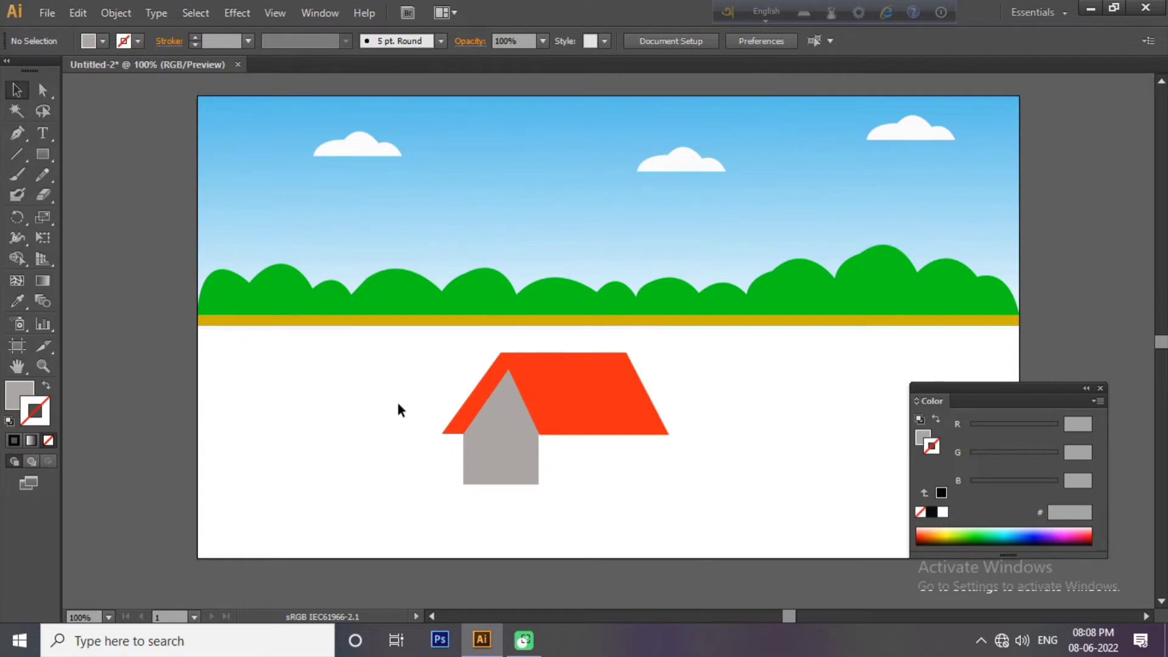
Pen-draw a rectangular grey side wall and send it backward behind the roof
drag(17, 132, 73, 130)
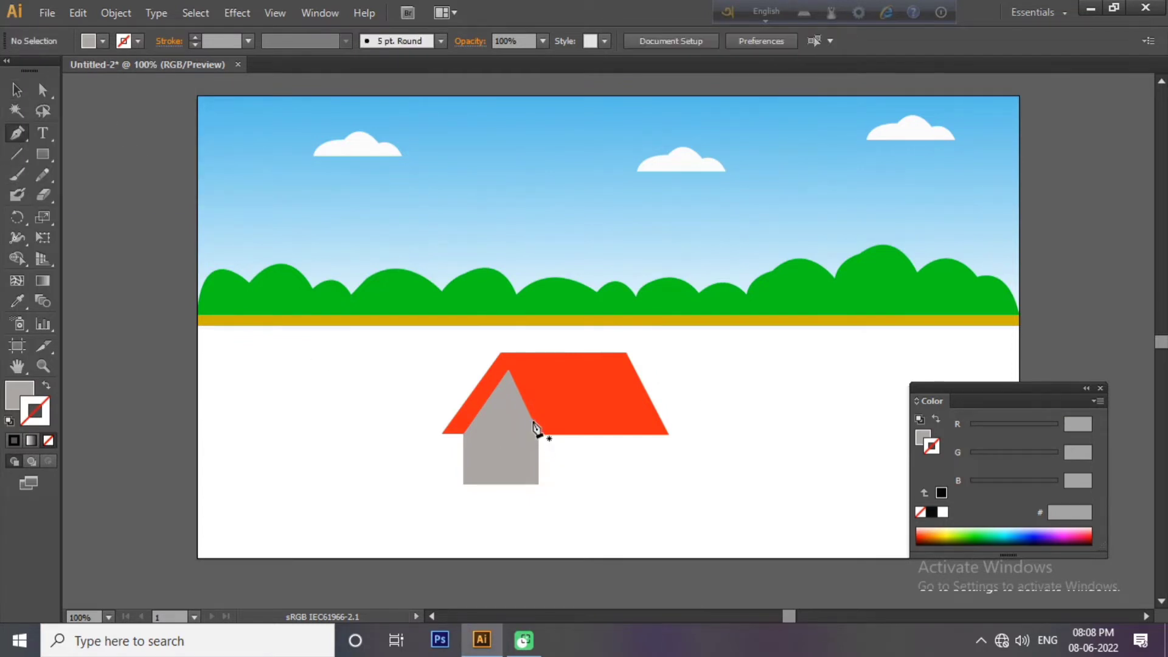
click(534, 421)
click(534, 484)
click(648, 483)
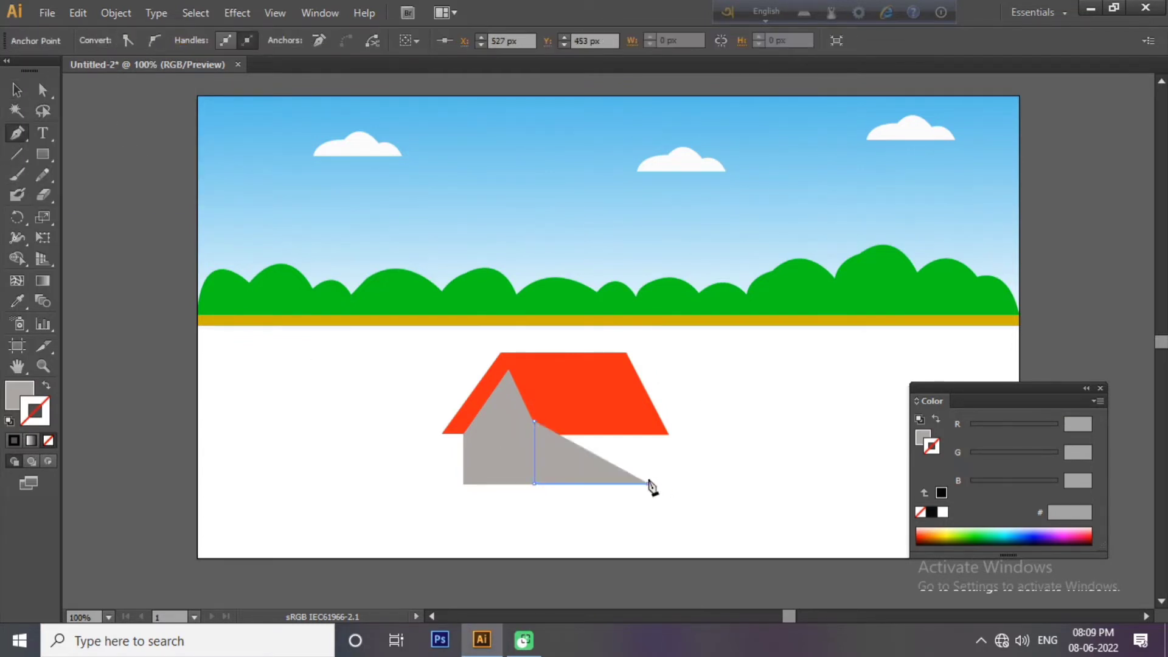
click(648, 420)
right_click(607, 437)
click(860, 428)
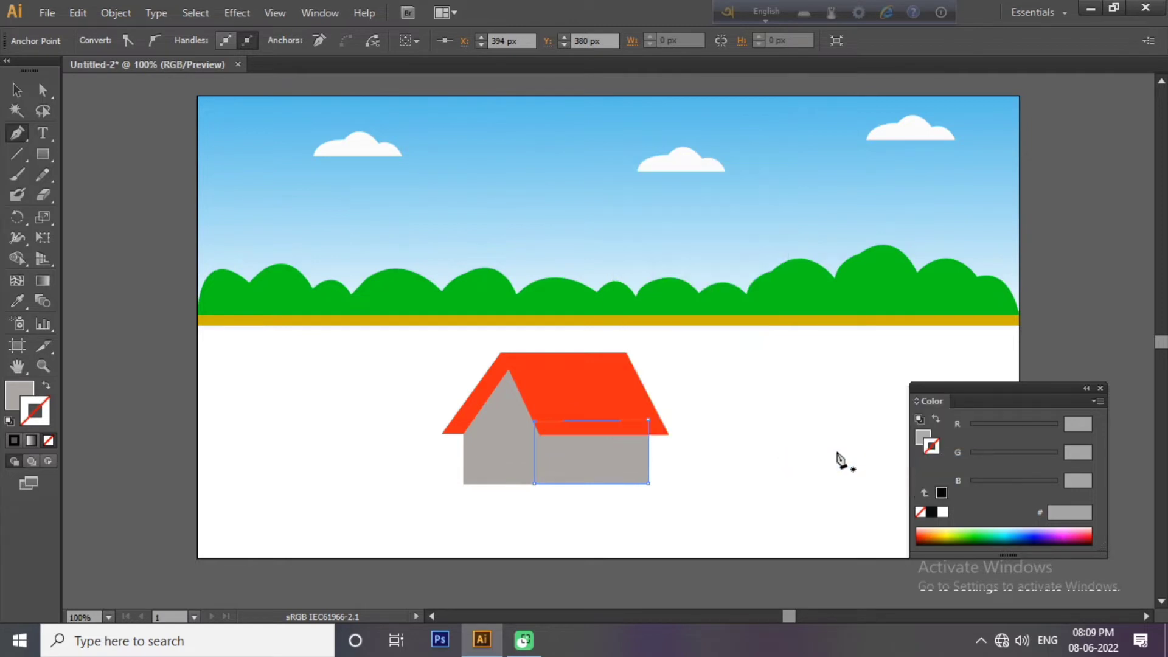
click(17, 90)
click(626, 481)
click(745, 429)
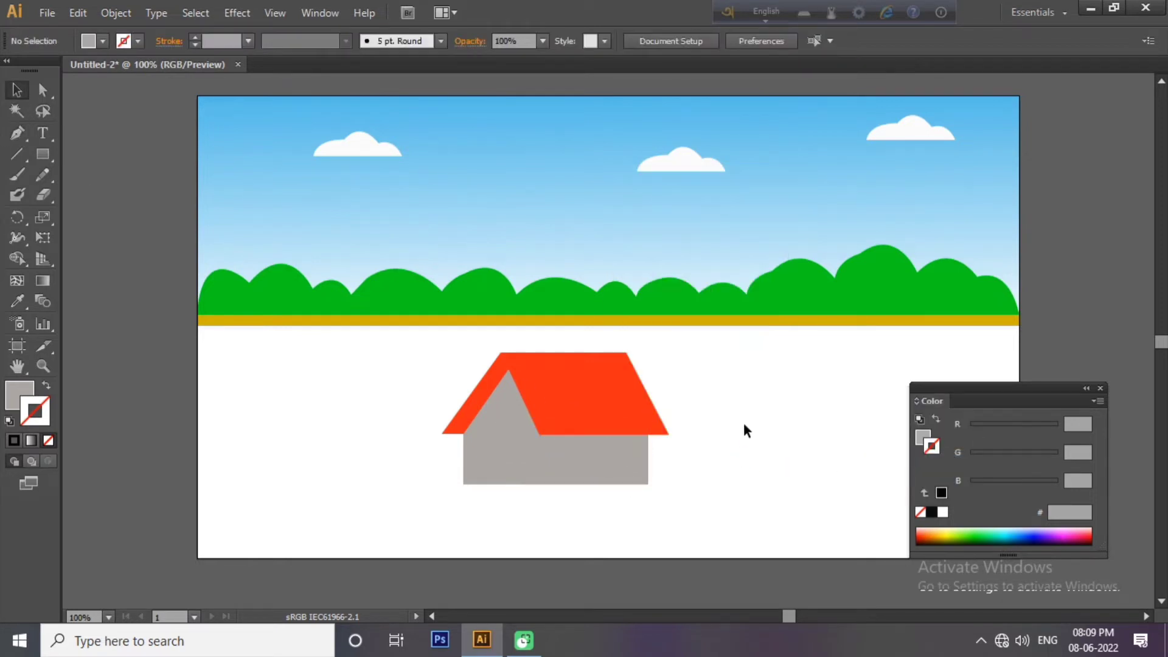
Draw a 4 pt black vertical dividing line down the house wall
click(543, 436)
key(Escape)
click(931, 512)
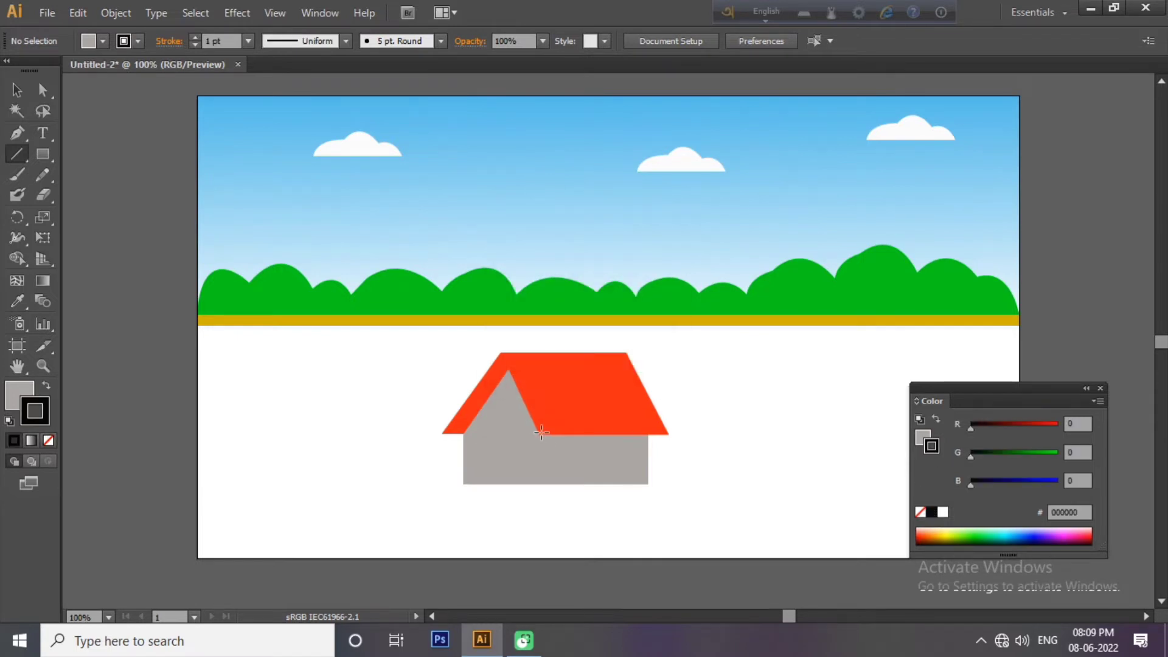
drag(546, 481, 542, 484)
click(194, 39)
key(v)
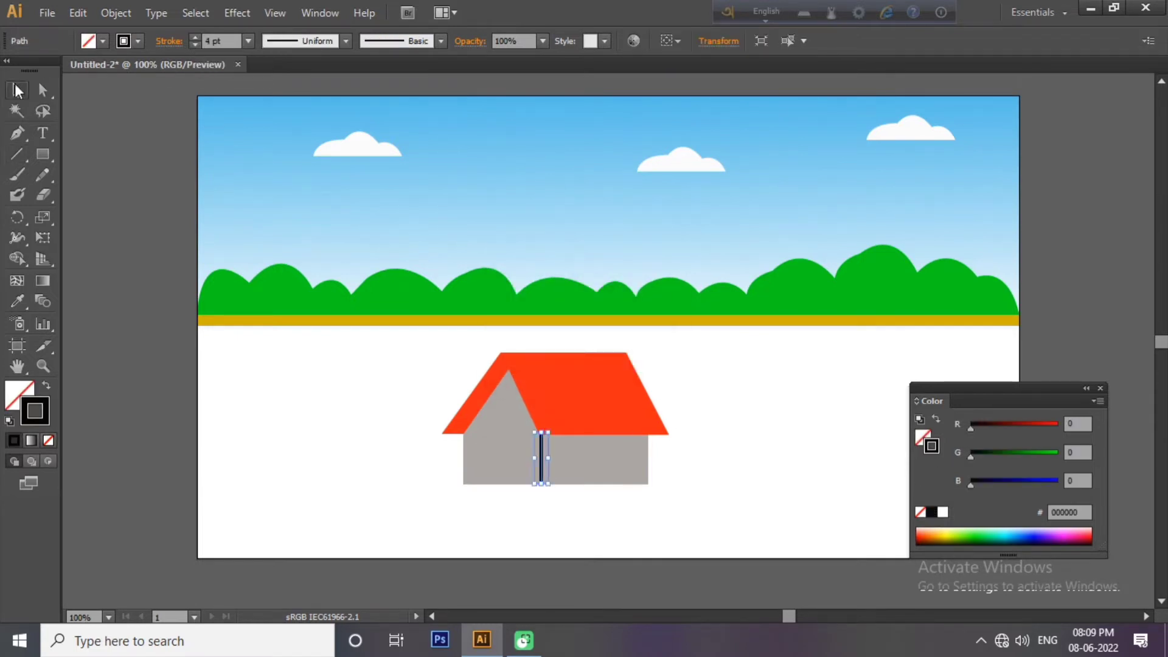
right_click(545, 459)
click(731, 522)
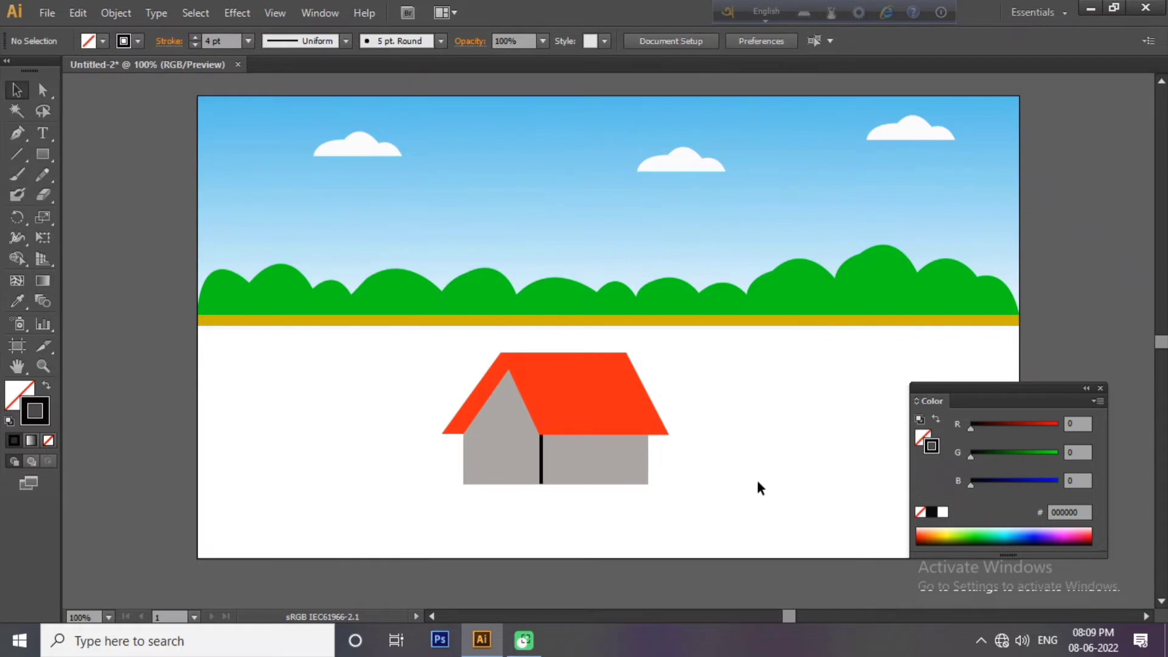
Add a black door on the side wall and a small black gable window
click(924, 436)
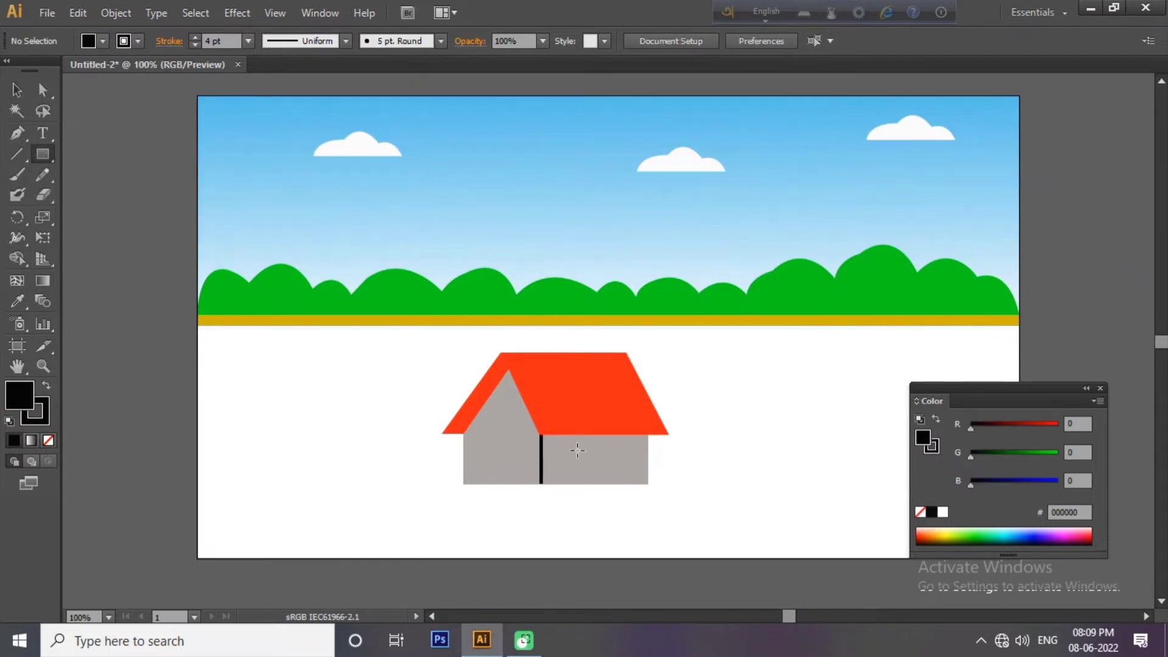
drag(602, 483, 604, 485)
click(17, 91)
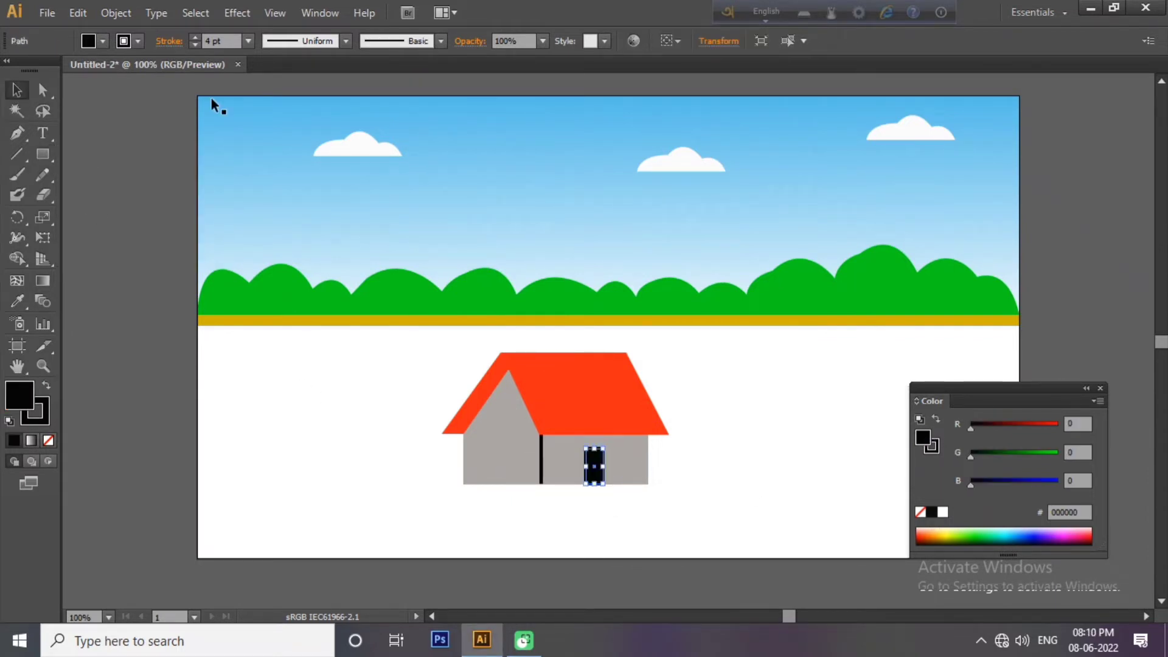
click(303, 349)
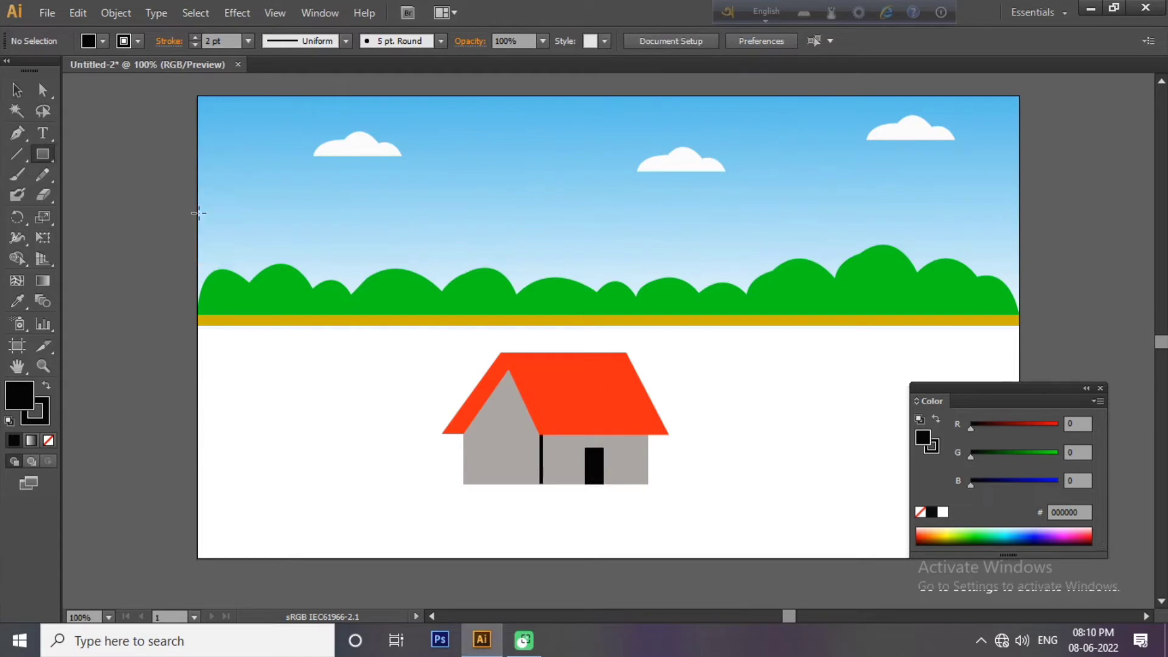
drag(499, 434, 506, 440)
key(v)
click(365, 380)
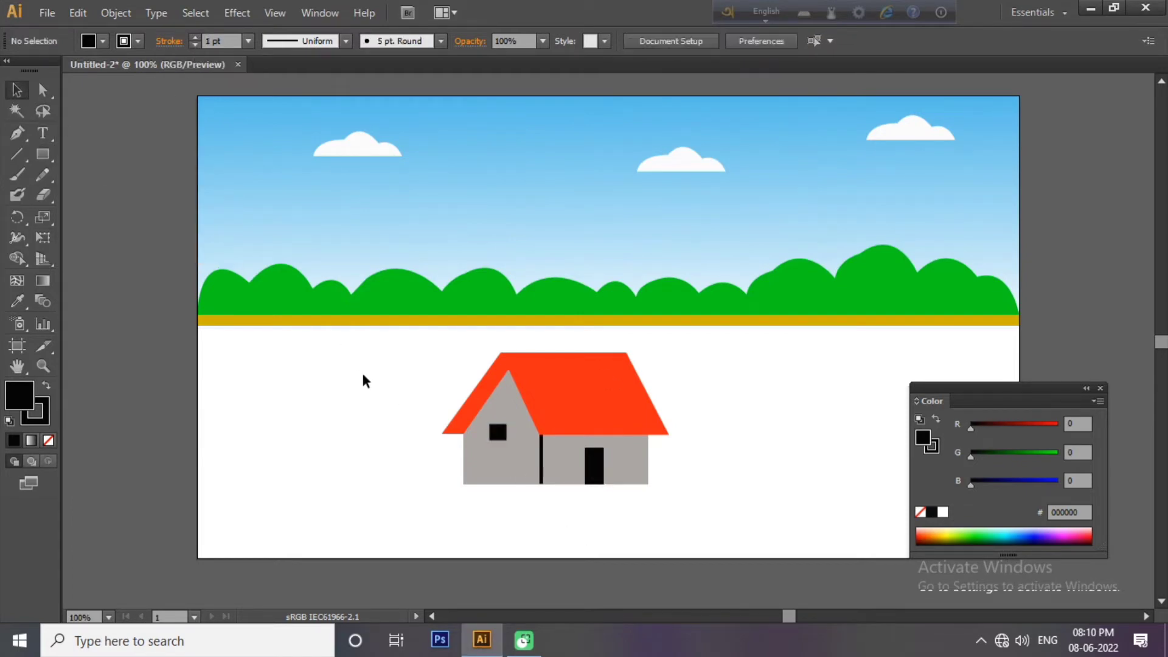
drag(403, 340, 694, 498)
Group the house parts, scale the group down and place it among the right-hand trees
right_click(538, 442)
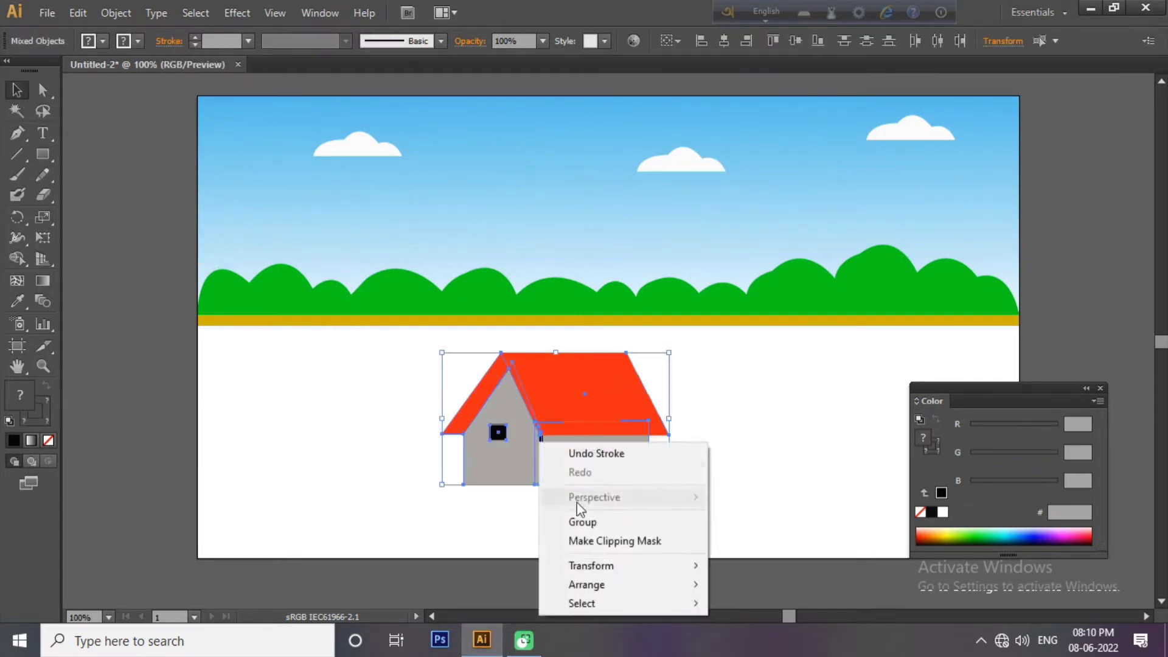
click(569, 519)
drag(669, 353, 509, 450)
mouse_move(931, 286)
mouse_down()
mouse_move(663, 416)
mouse_move(824, 522)
mouse_up()
click(902, 360)
right_click(663, 417)
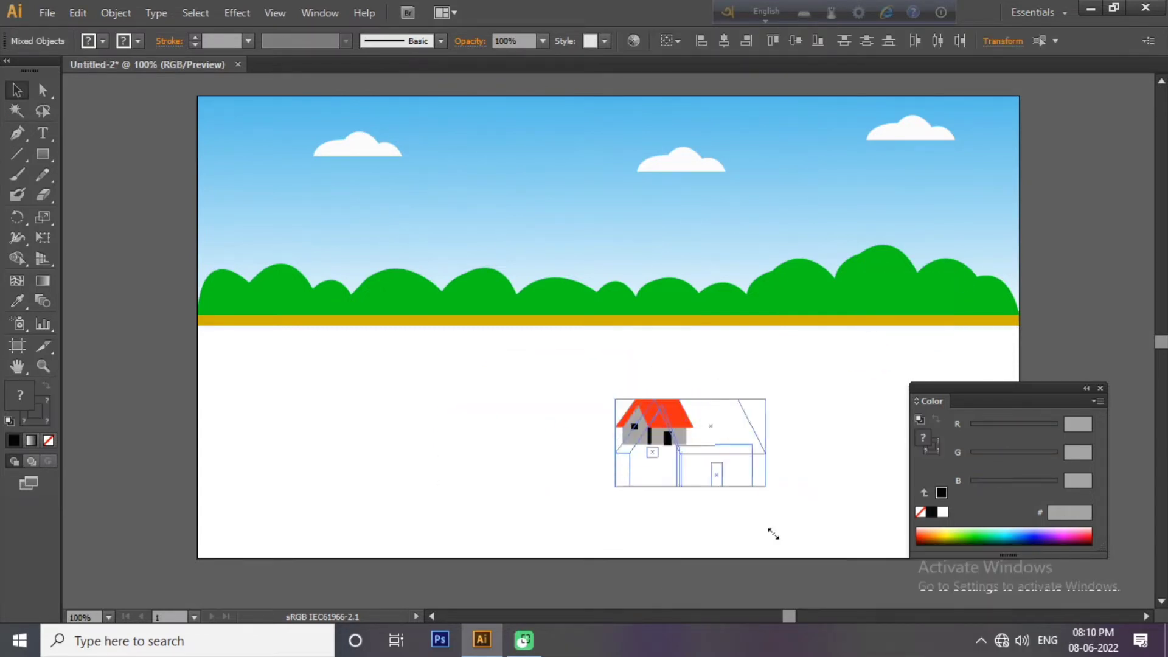
click(705, 496)
right_click(738, 468)
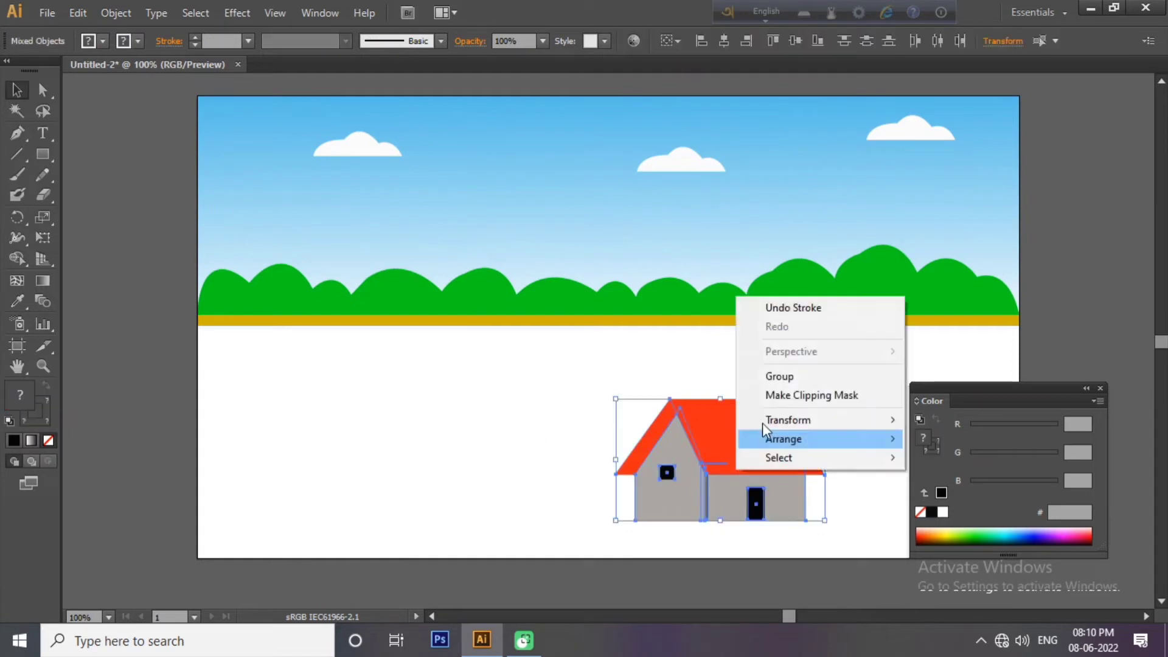
mouse_move(824, 400)
mouse_down()
mouse_move(704, 468)
mouse_move(906, 285)
mouse_move(931, 284)
mouse_up()
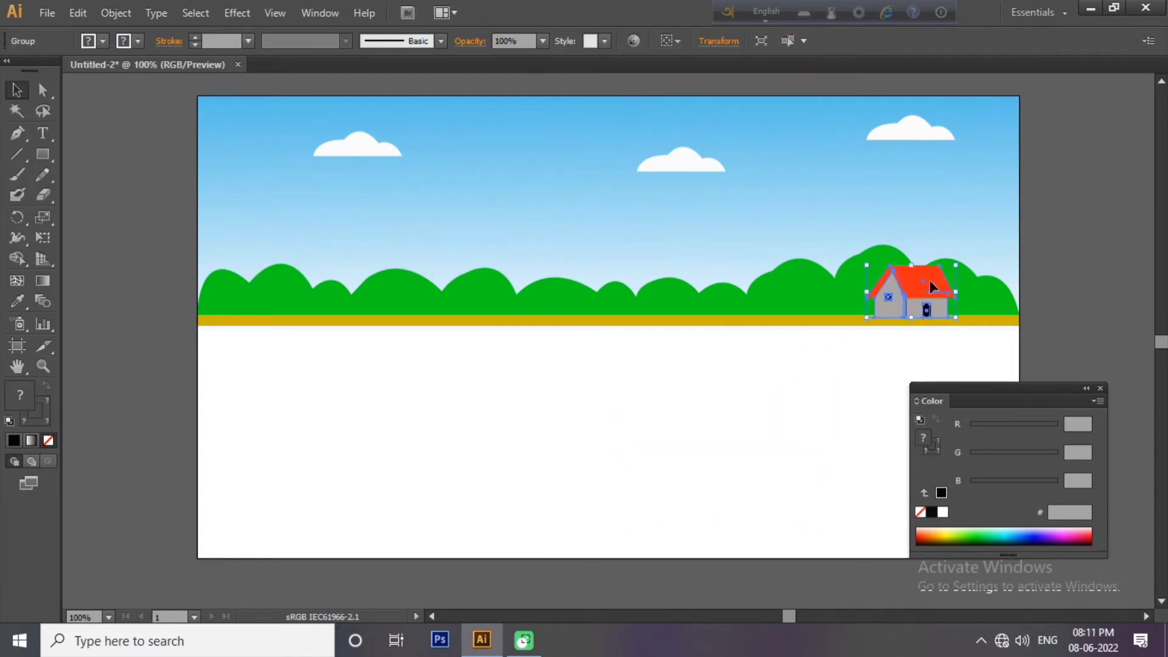
click(780, 439)
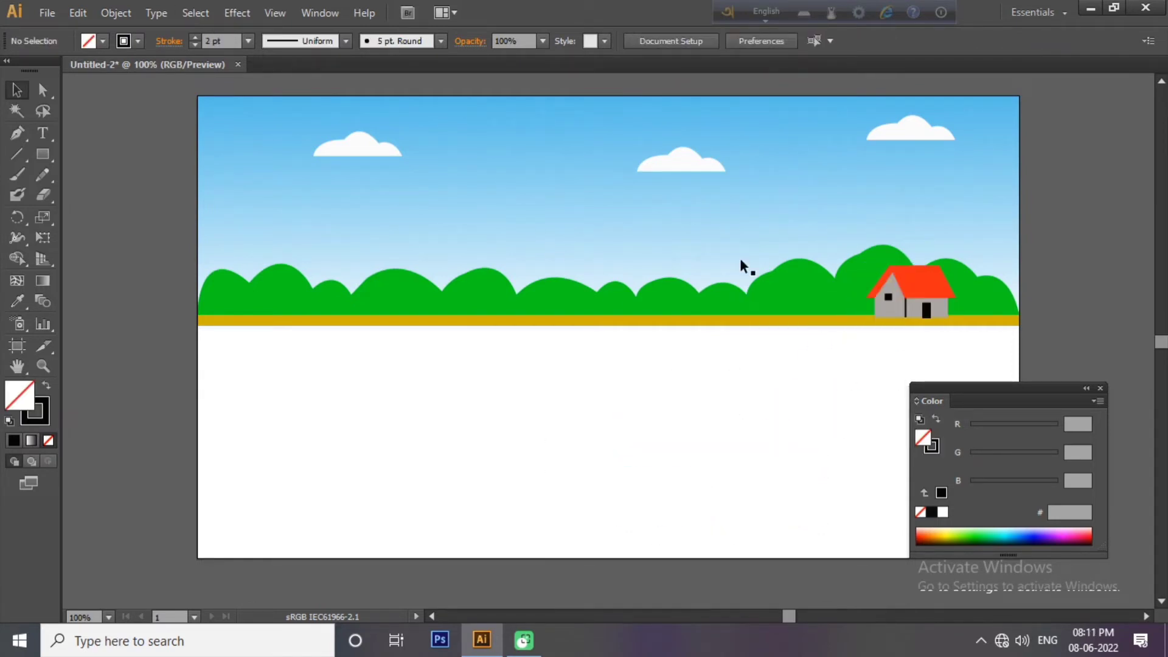
Pen-draw the water area's top edge across the canvas at the shoreline
click(20, 137)
mouse_move(993, 391)
mouse_down()
mouse_move(1039, 429)
mouse_move(1022, 567)
mouse_move(1026, 370)
mouse_up()
click(197, 326)
click(1019, 325)
click(197, 325)
scroll(1006, 482, down, 2)
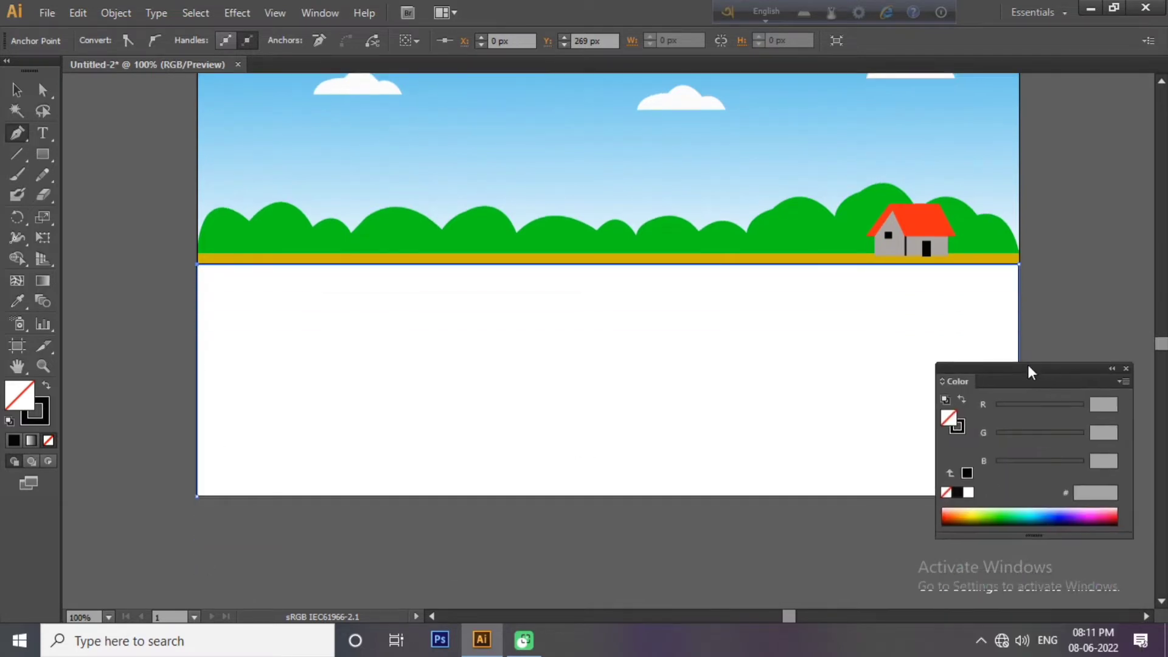
Apply a light-blue-to-white linear gradient to the lower area's fill
click(320, 13)
click(399, 159)
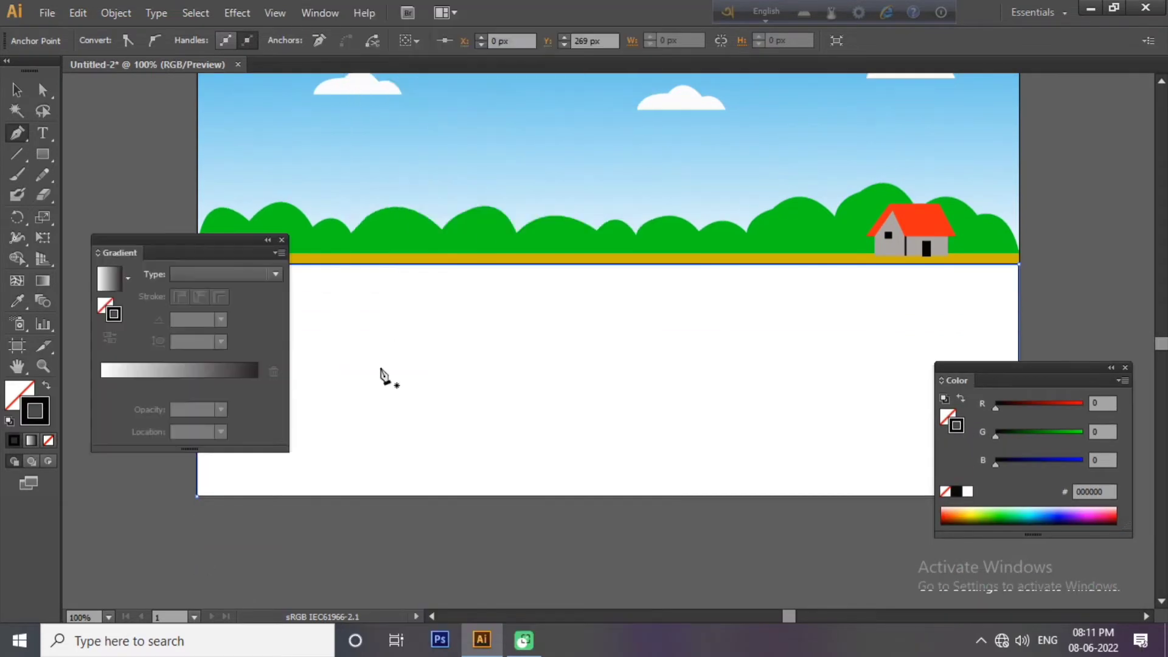
double_click(257, 384)
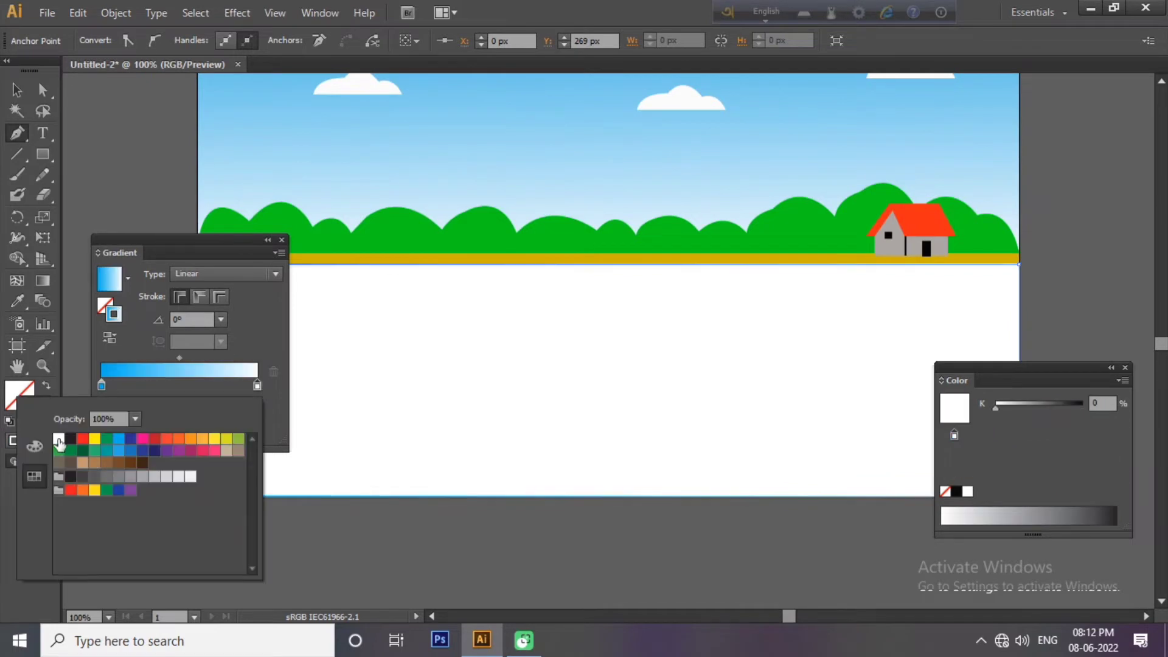
key(shift+x)
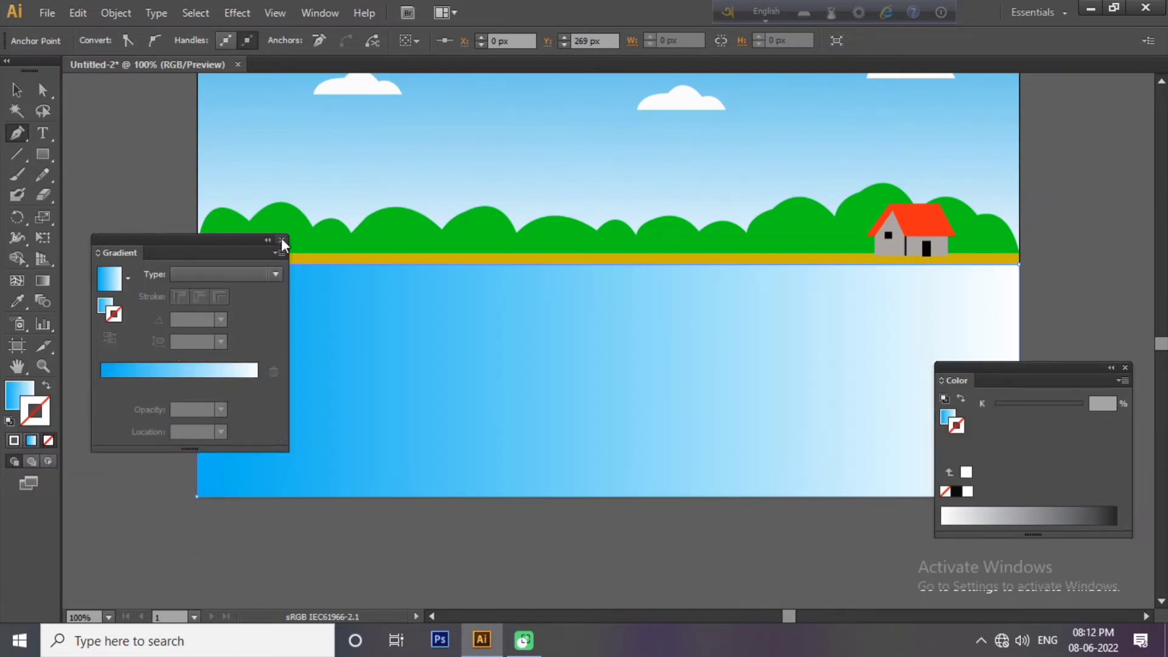
click(281, 239)
click(43, 281)
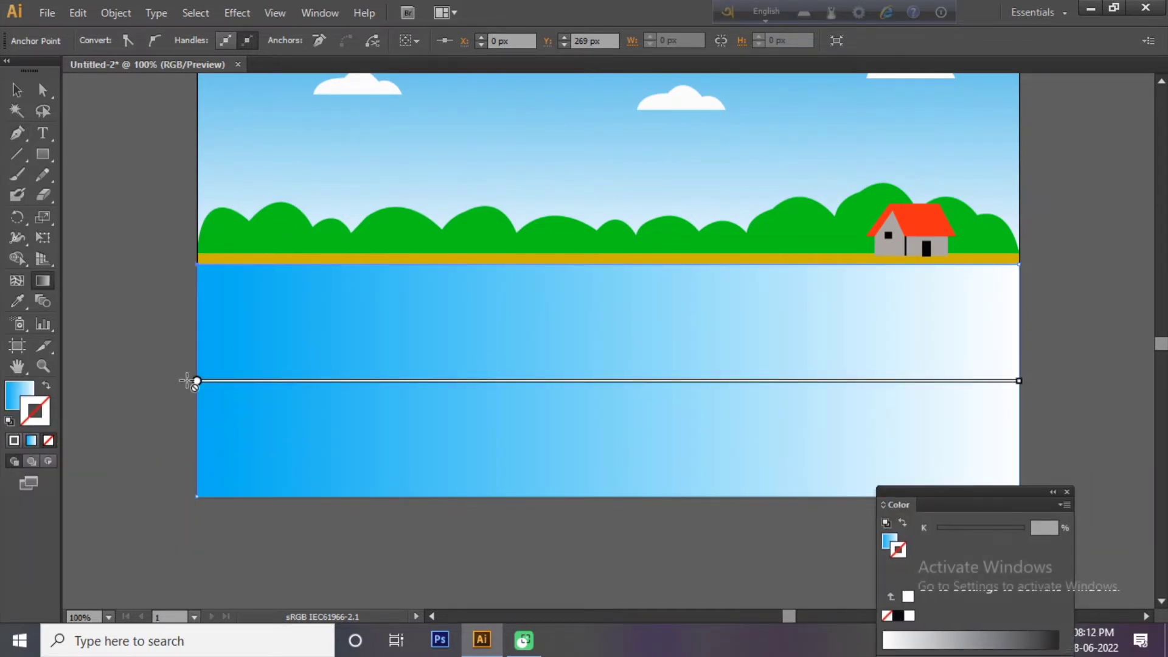
right_click(988, 344)
key(Escape)
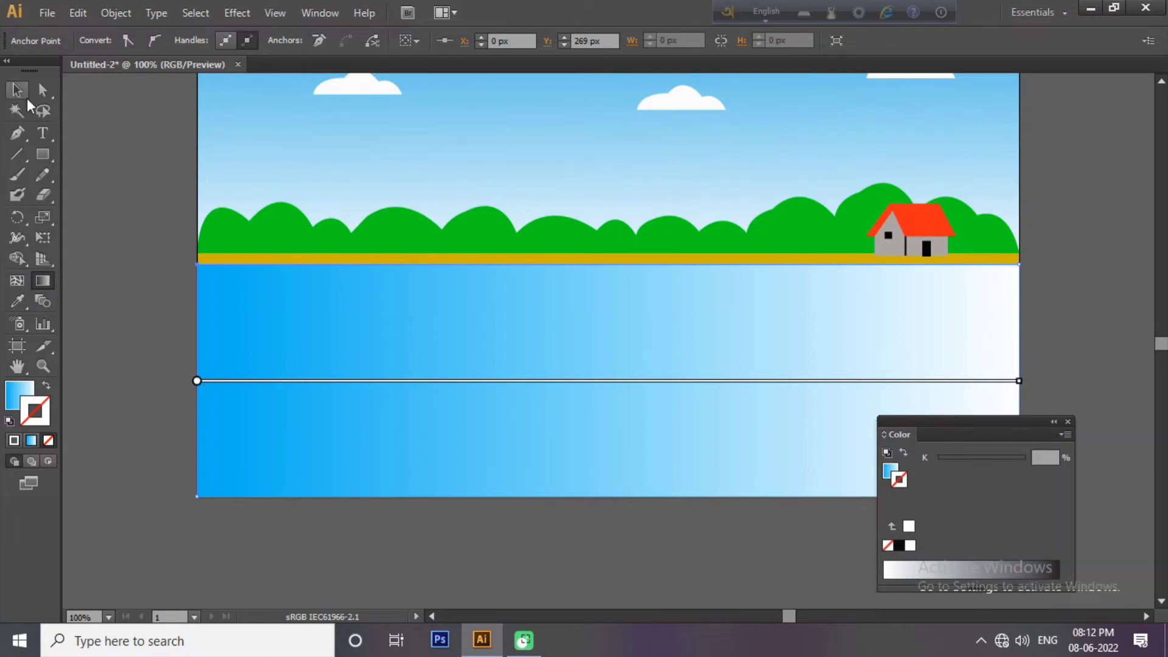
scroll(1027, 365, up, 1)
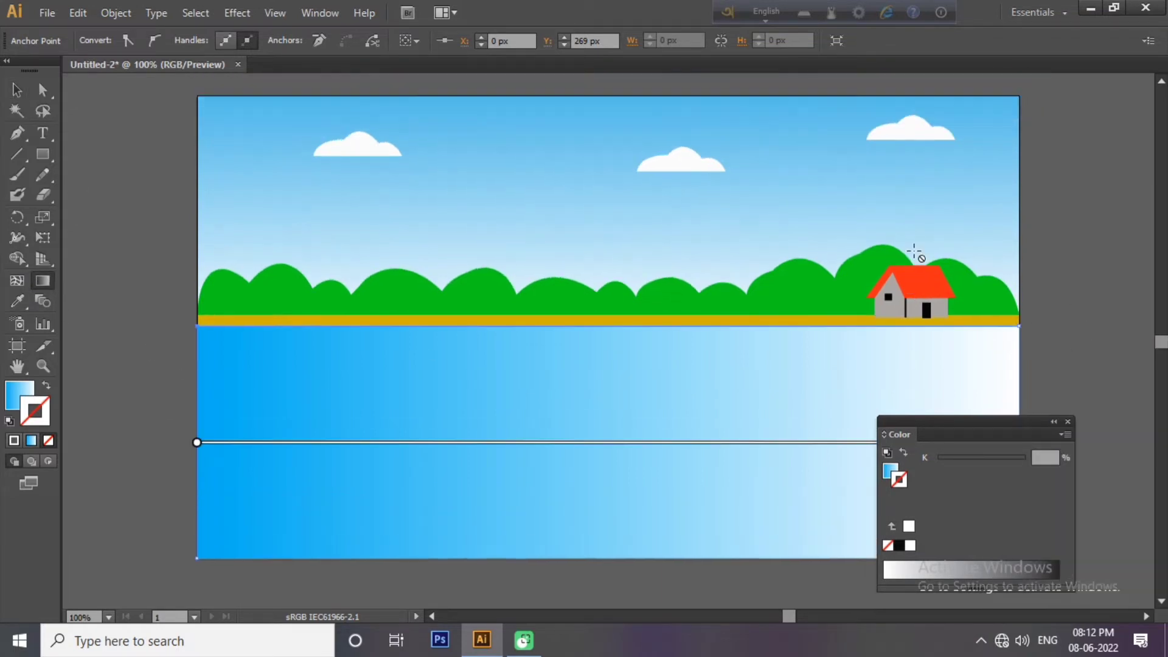
Make the water gradient run vertically from above the shore down to the bottom
mouse_move(1019, 421)
mouse_down()
mouse_move(486, 591)
mouse_move(532, 454)
mouse_up()
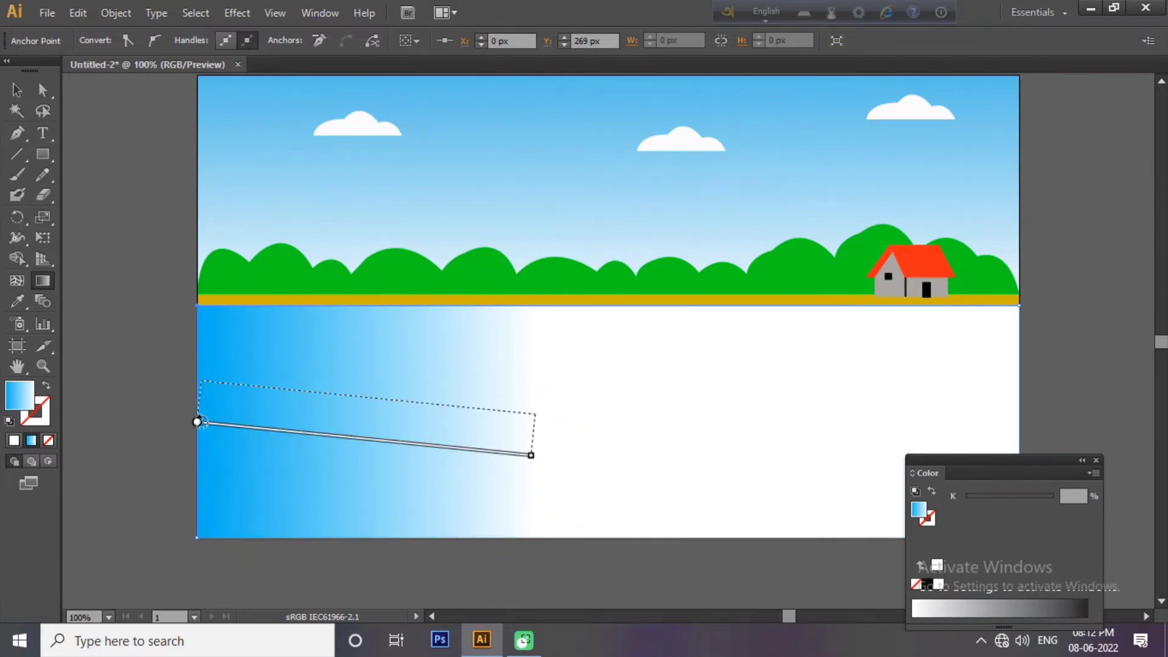
drag(198, 383, 462, 406)
drag(797, 441, 777, 545)
mouse_move(542, 384)
mouse_down()
mouse_move(554, 395)
mouse_move(494, 350)
mouse_up()
drag(596, 298, 621, 603)
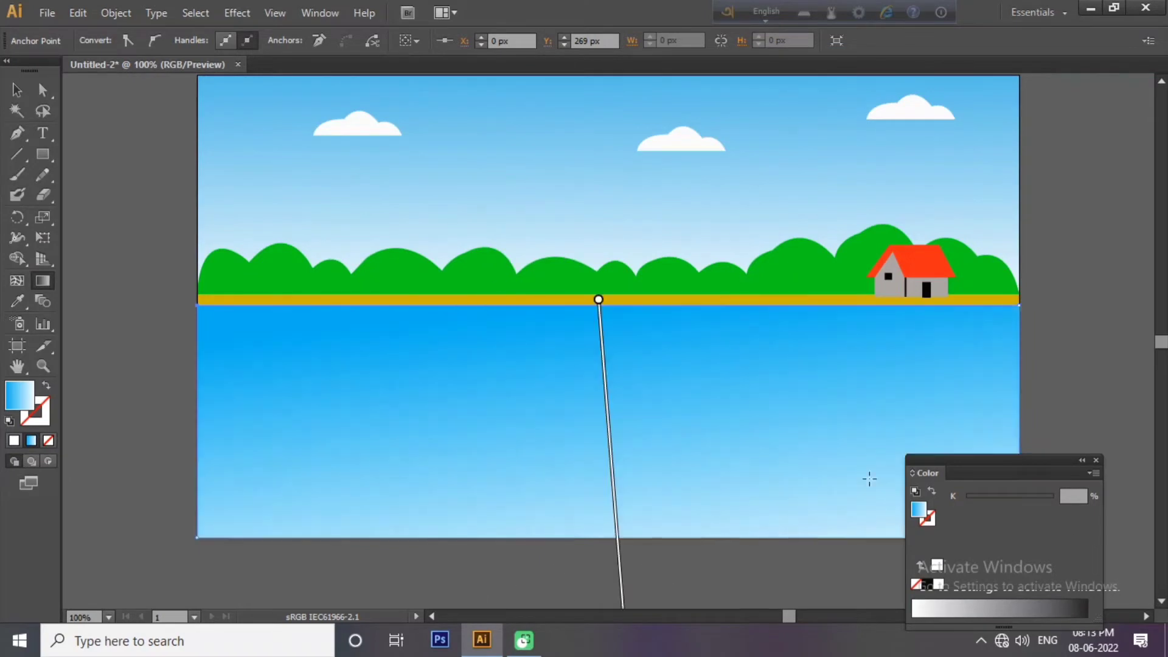
drag(597, 214, 623, 548)
drag(584, 148, 613, 480)
mouse_move(588, 183)
mouse_down()
mouse_move(614, 518)
mouse_move(589, 523)
mouse_up()
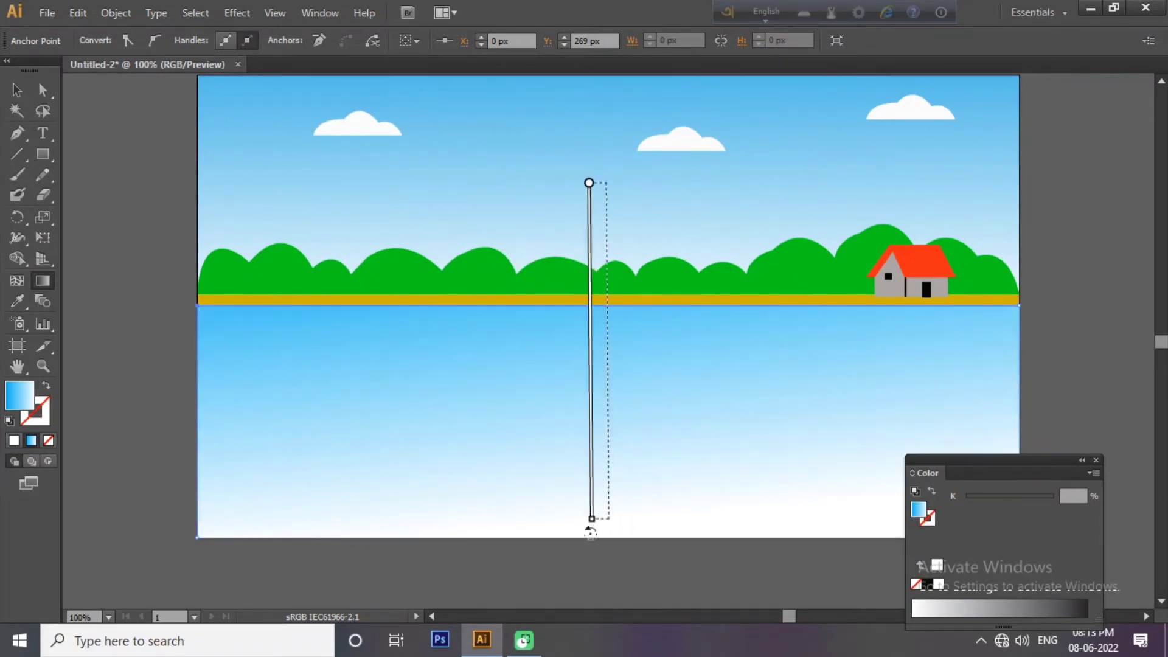
drag(589, 363, 599, 336)
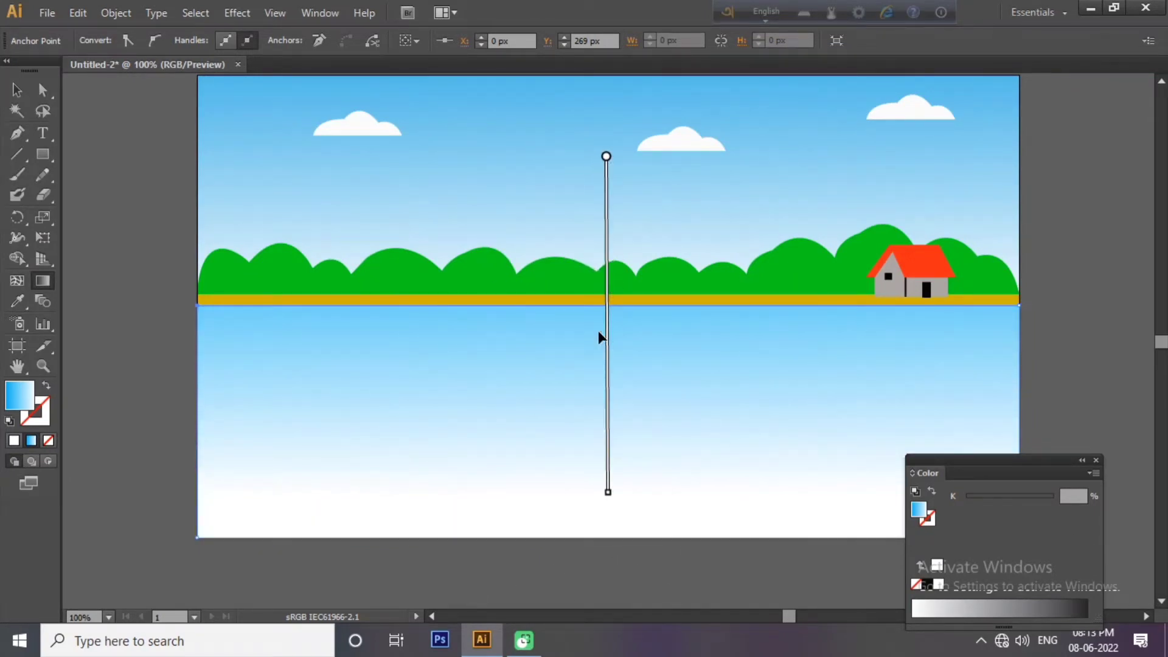
key(v)
key(ctrl+shift+a)
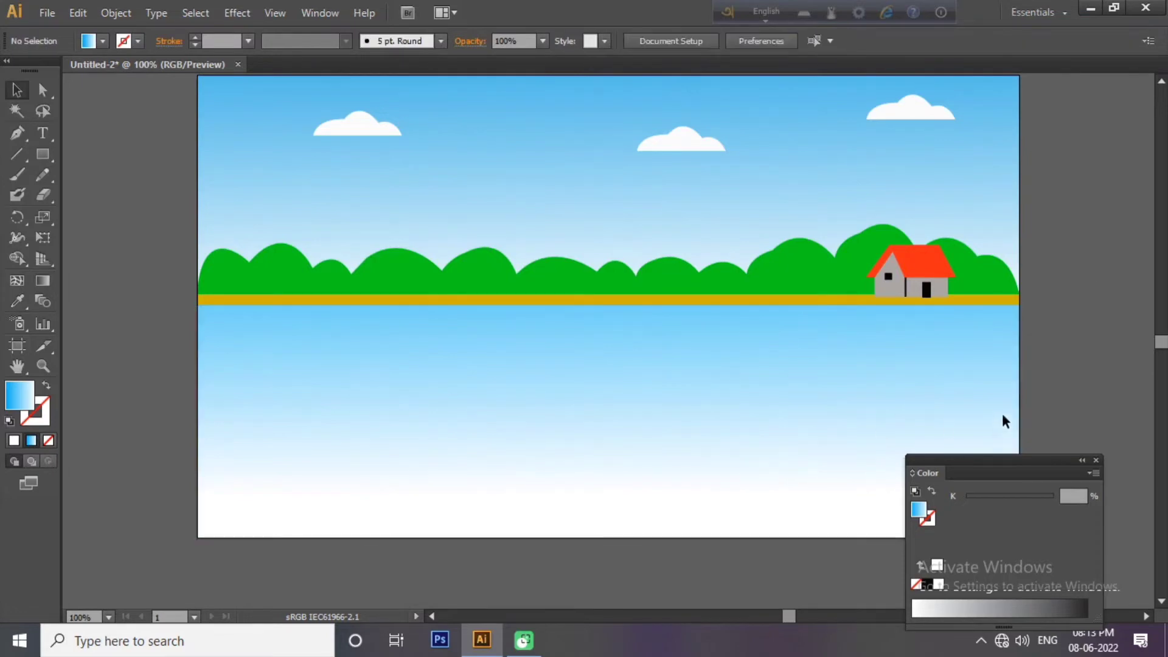
key(ctrl+plus)
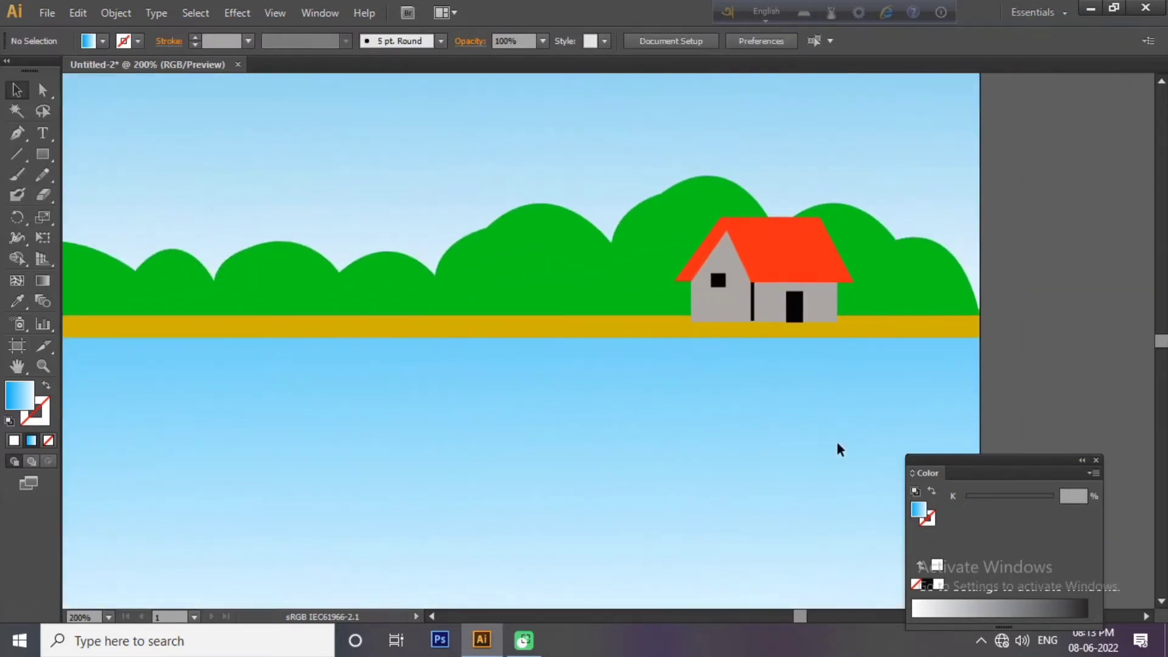
Pen-draw an elliptical shape under the house and fill it brown #6B5343
click(17, 132)
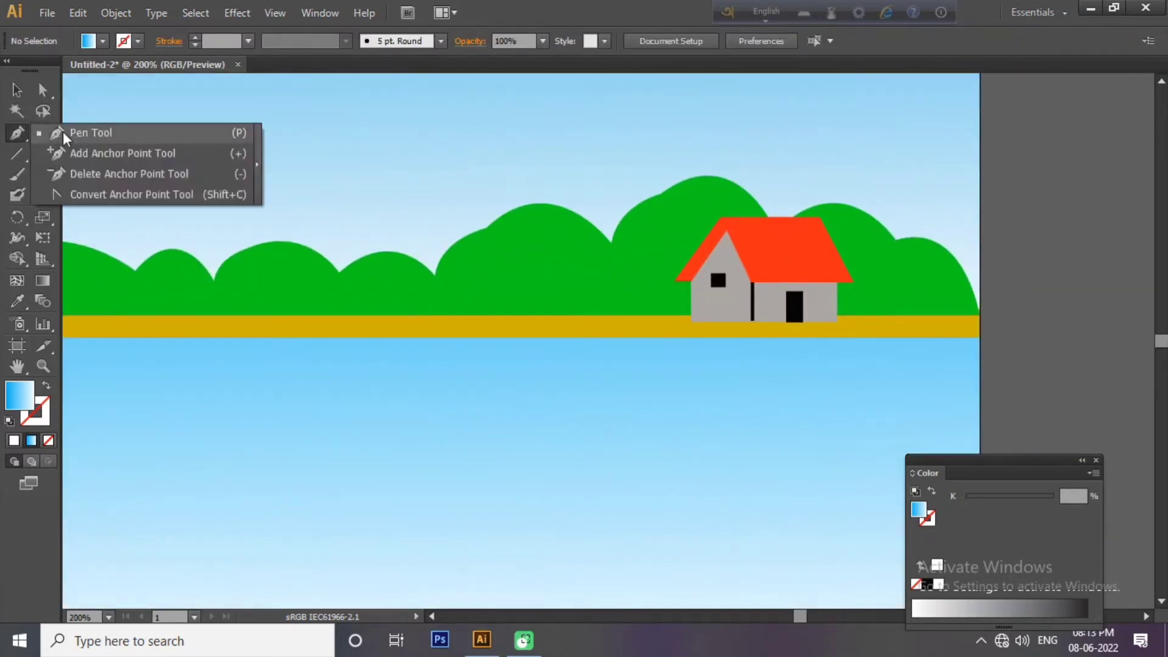
click(663, 317)
drag(837, 317, 907, 325)
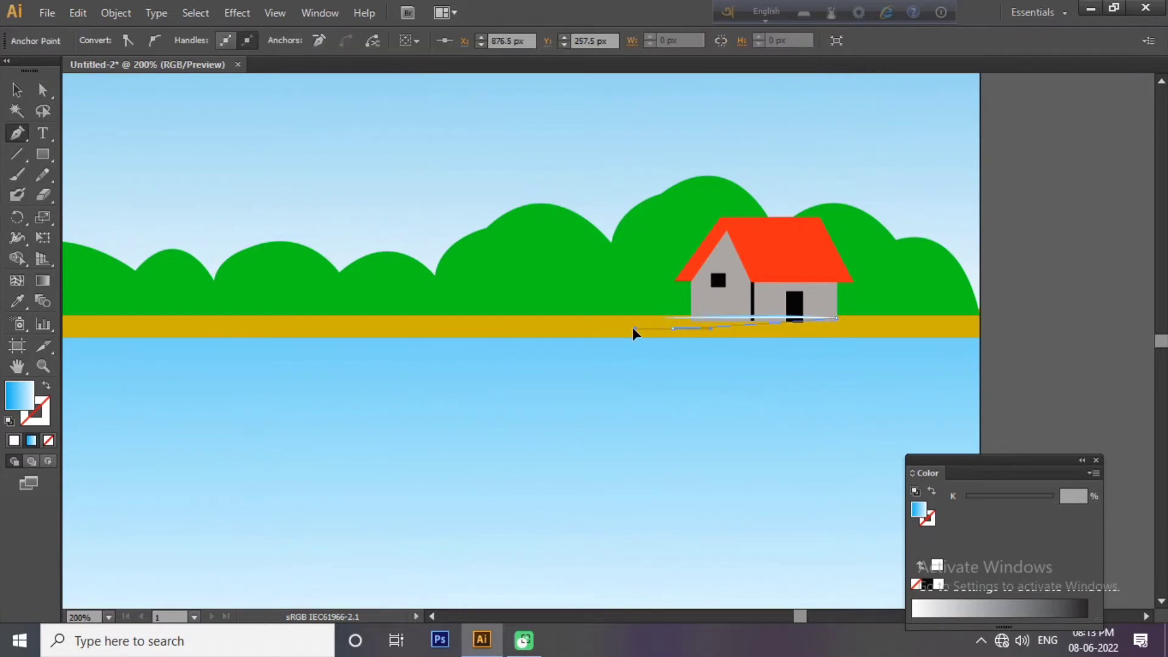
drag(476, 320, 472, 321)
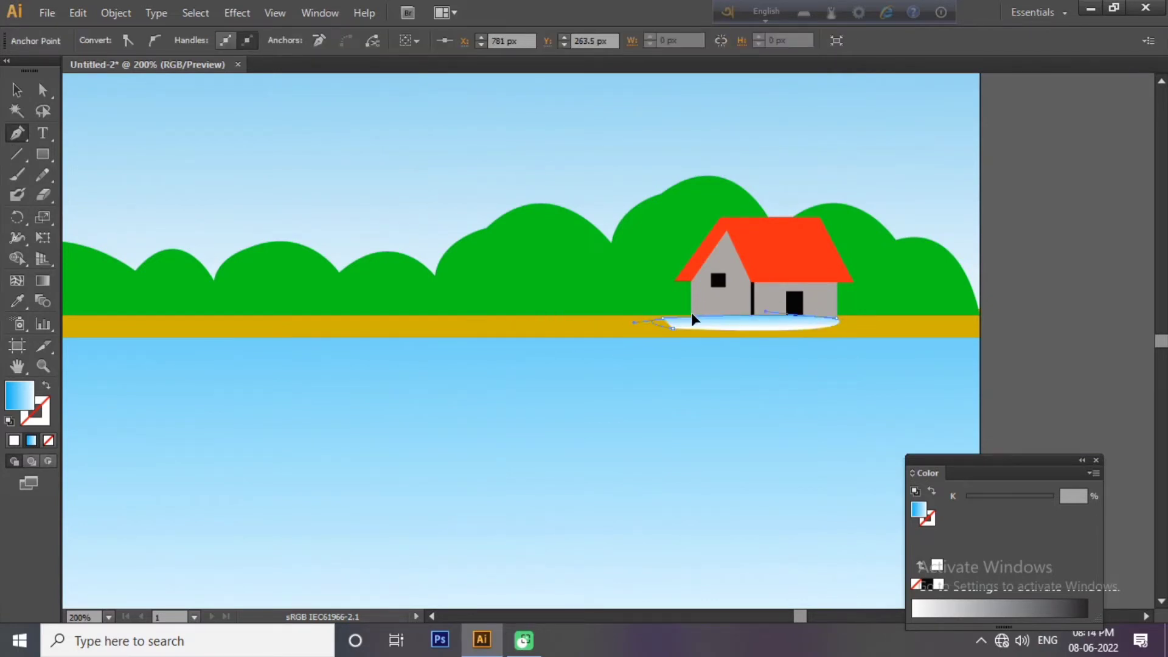
mouse_move(1003, 461)
mouse_down()
mouse_move(997, 392)
mouse_move(1029, 248)
mouse_up()
double_click(944, 298)
key(Escape)
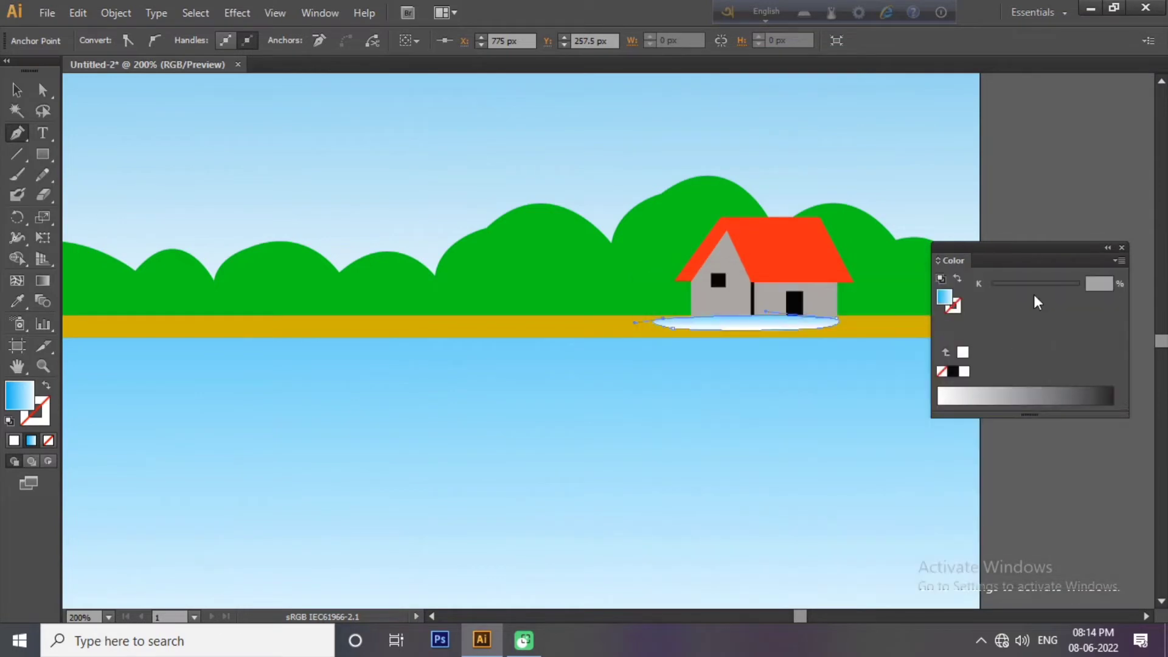
double_click(944, 298)
text(6B5343)
drag(946, 287, 907, 355)
click(986, 409)
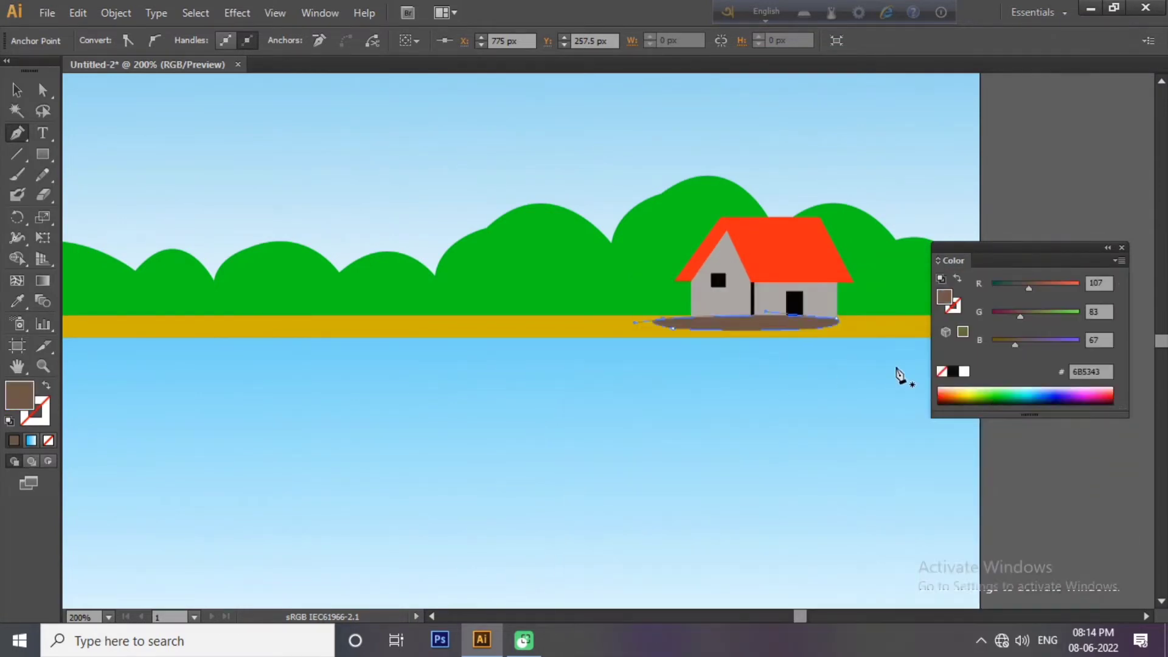
Apply a Gaussian Blur of about 2.8 px radius to the shadow
click(236, 12)
click(516, 302)
click(137, 469)
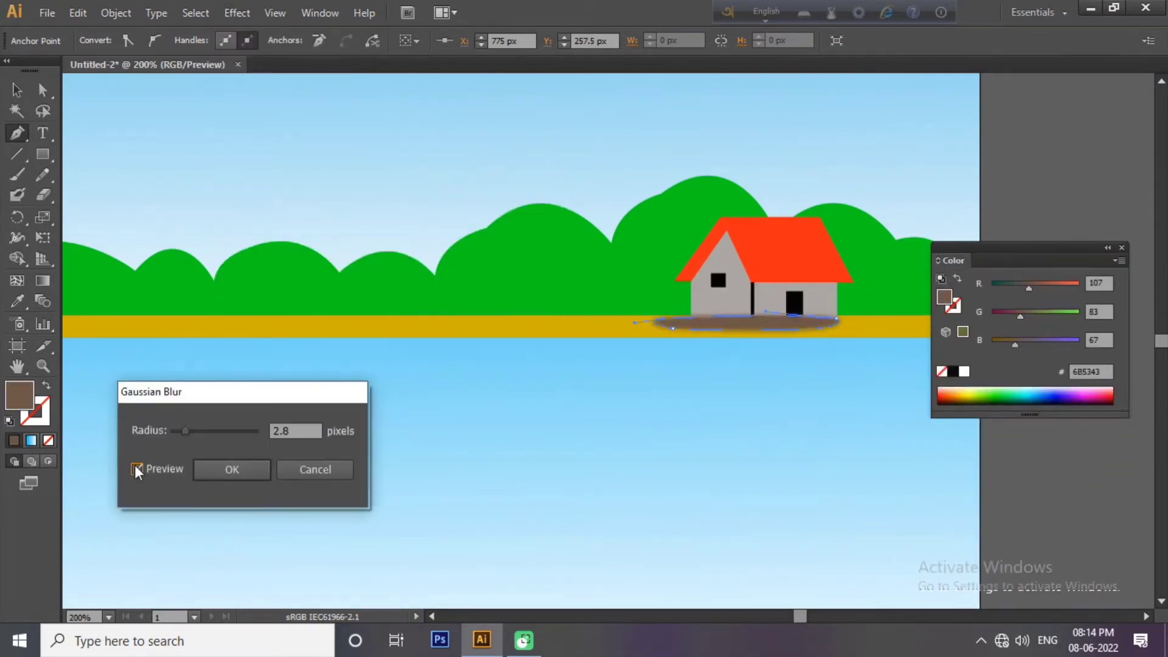
drag(177, 429, 193, 430)
click(232, 469)
Set the shadow's opacity to 80%
key(ctrl+minus)
key(ctrl+minus)
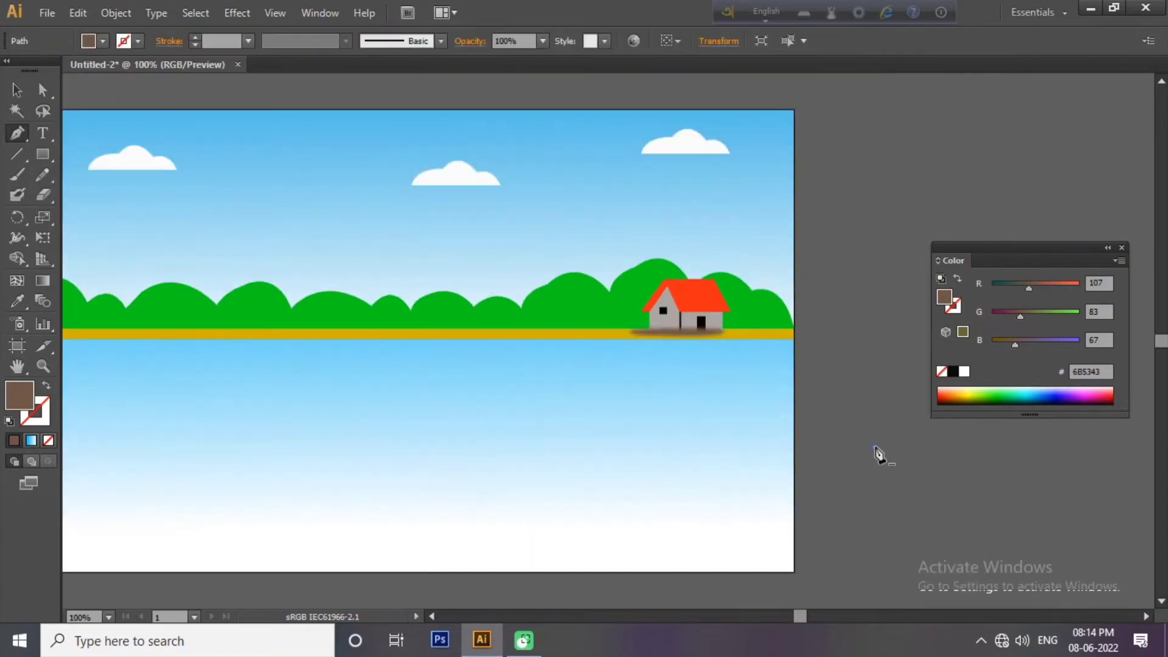
click(543, 40)
click(559, 92)
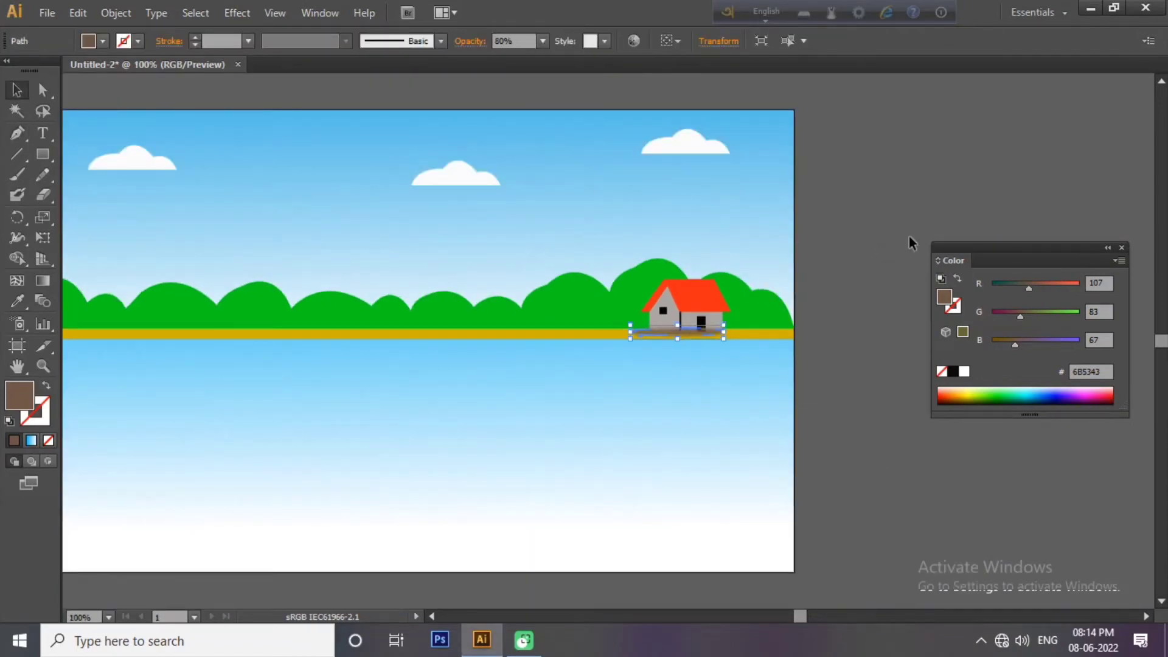
click(908, 236)
scroll(839, 353, left, 5)
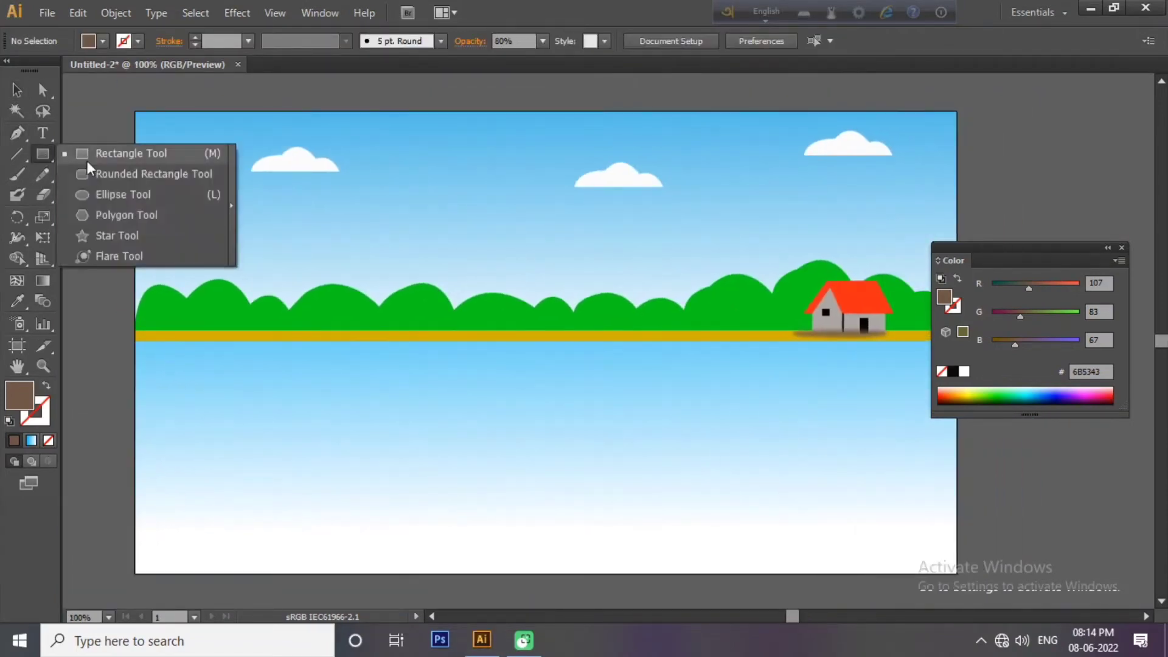
Draw a rectangle on the water, tapering it into a hull filled #3A2D25
drag(42, 155, 91, 157)
drag(359, 428, 693, 495)
drag(43, 90, 84, 102)
click(83, 96)
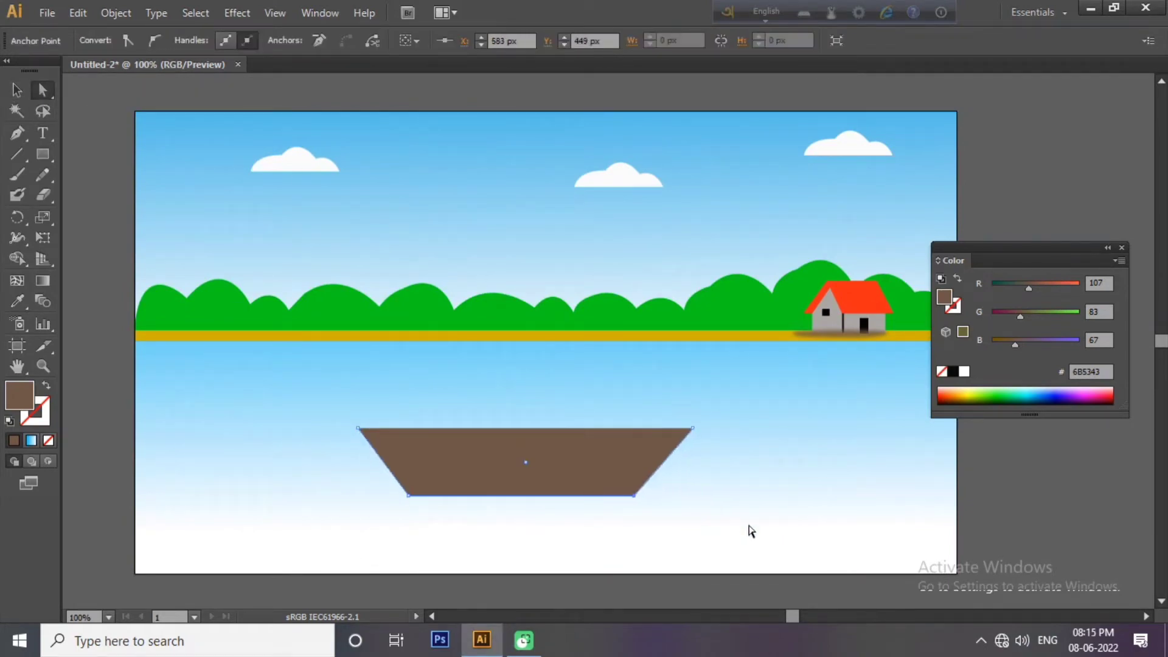
double_click(944, 298)
click(669, 560)
key(Return)
Move the boat hull up and right and scale it smaller
click(16, 90)
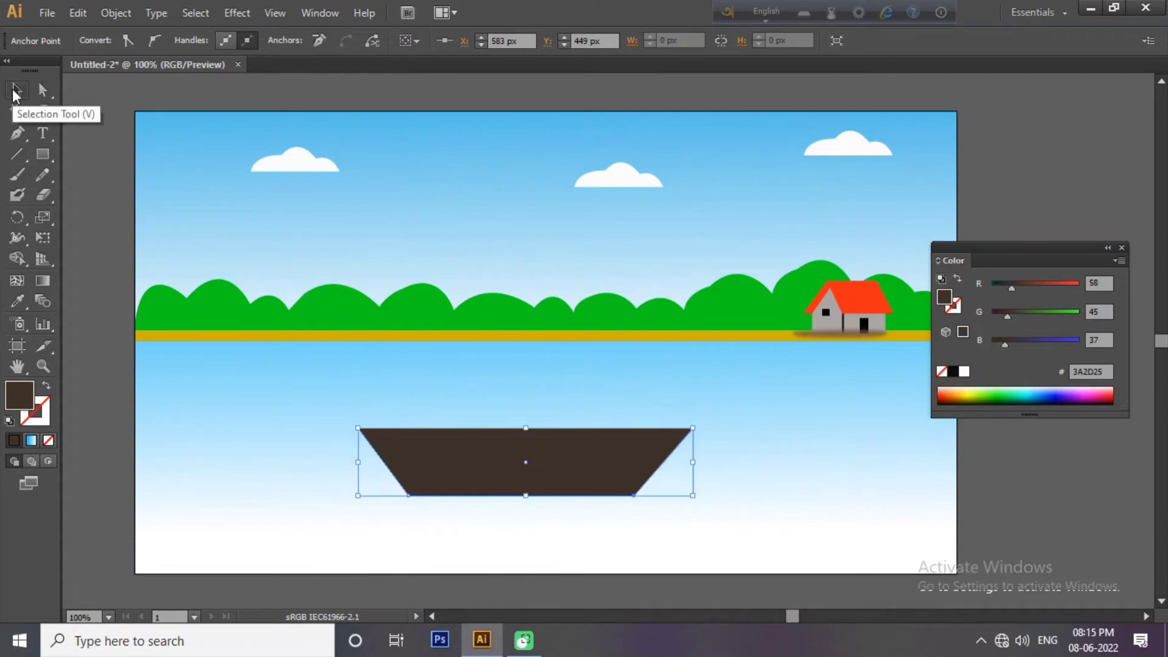
drag(588, 483, 782, 446)
key(v)
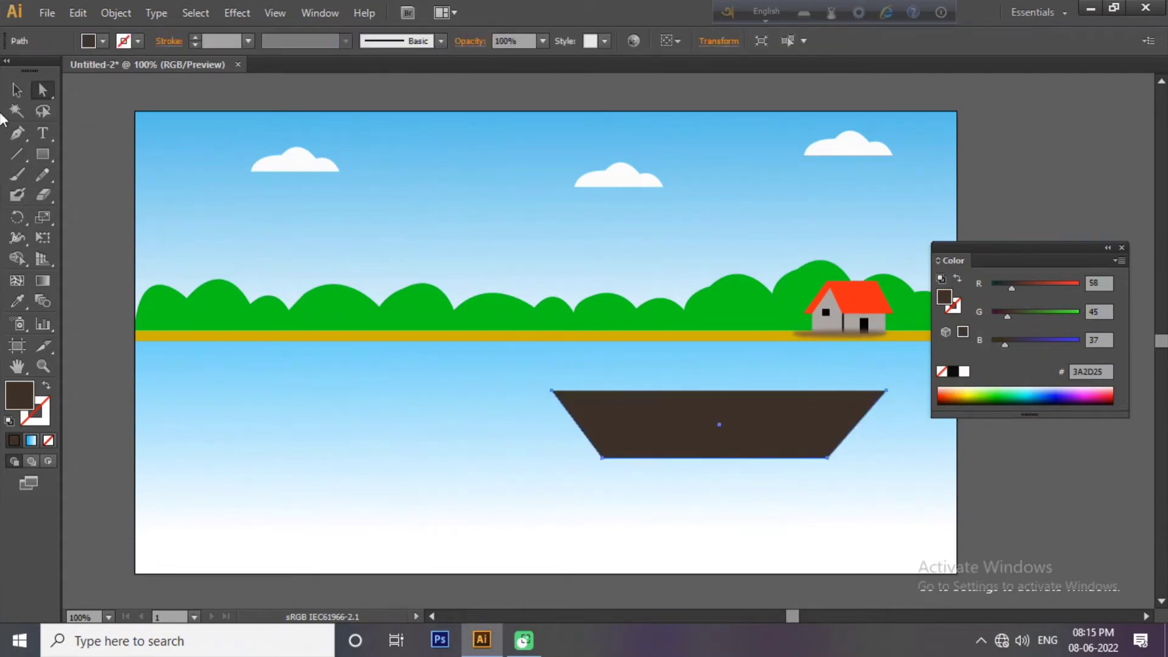
drag(886, 392, 751, 418)
drag(676, 454, 727, 425)
drag(795, 387, 774, 388)
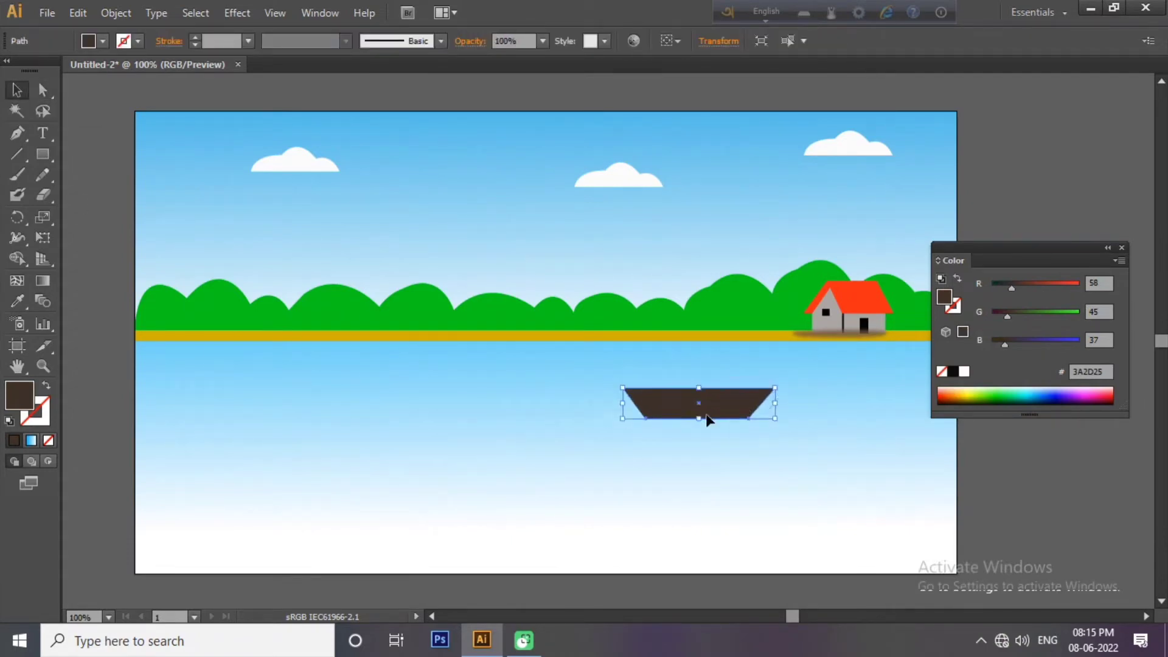
click(879, 508)
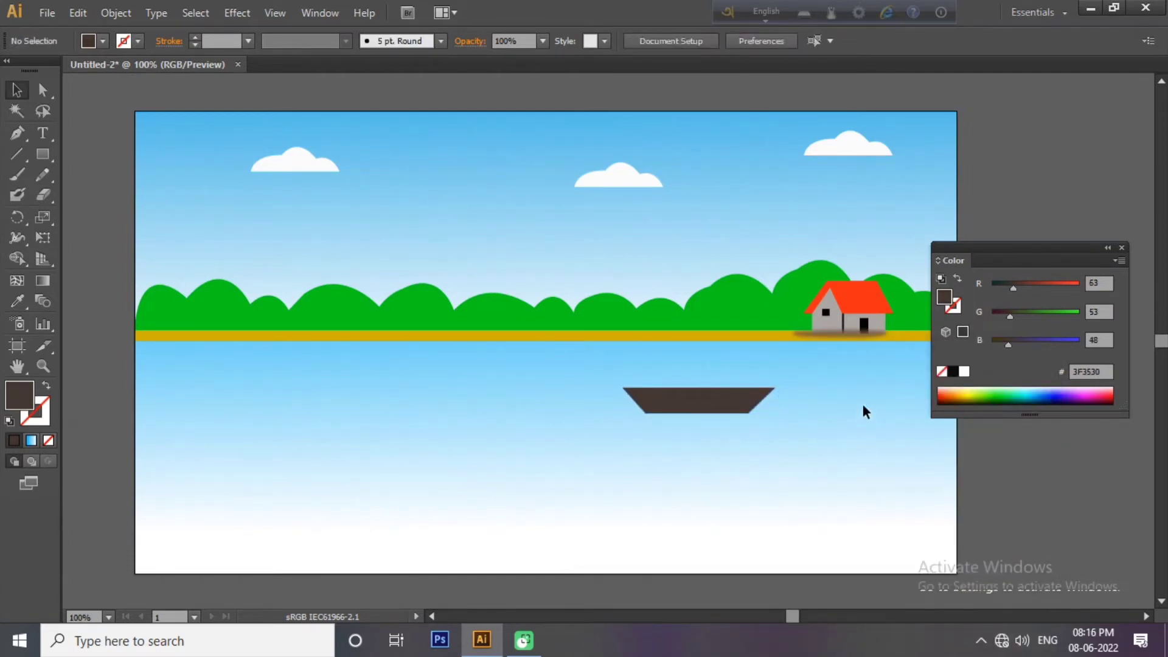
Pen-draw a curved hill across the lower-left foreground and fill it brown
click(321, 12)
key(p)
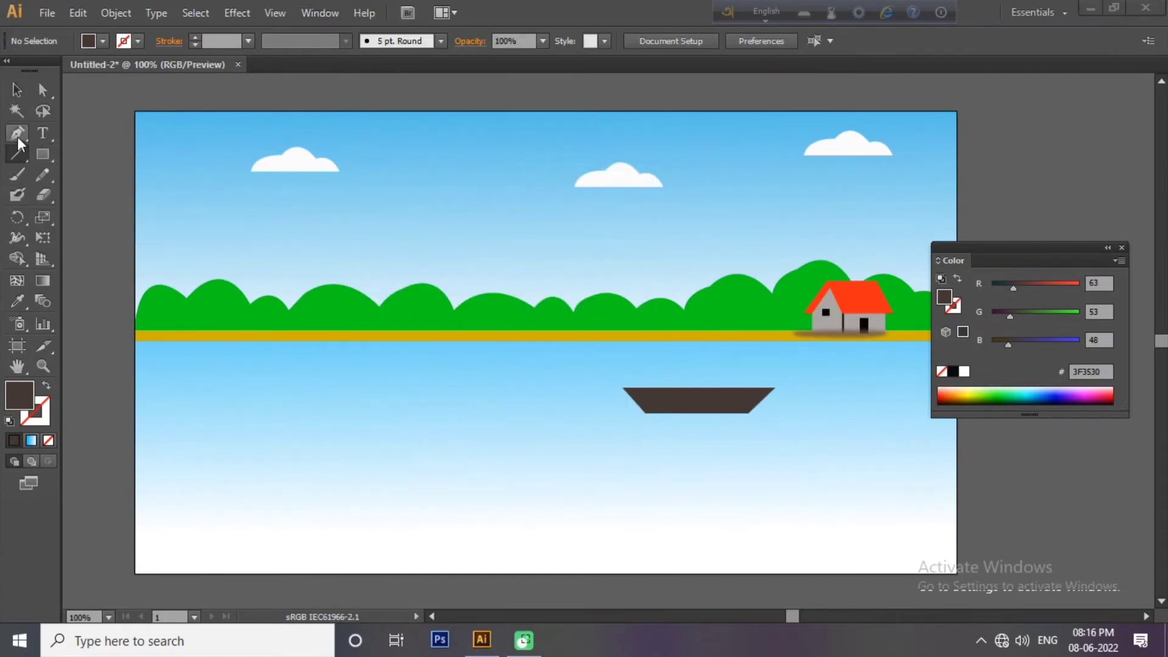
click(135, 450)
drag(283, 483, 359, 523)
drag(447, 536, 566, 548)
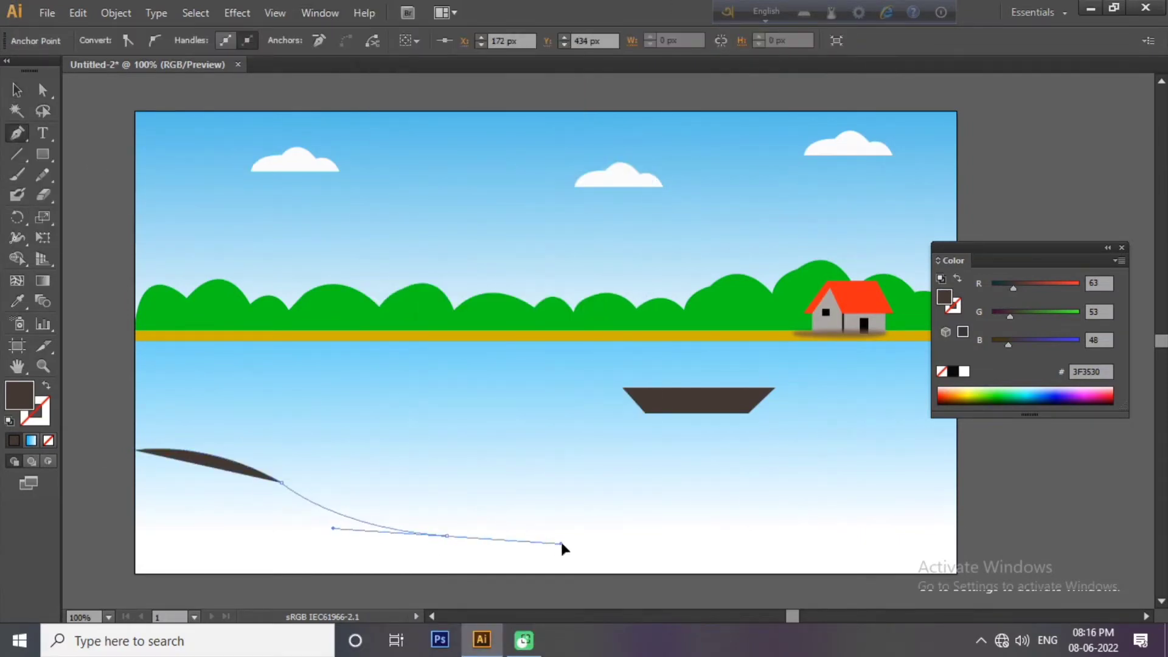
drag(633, 567, 693, 602)
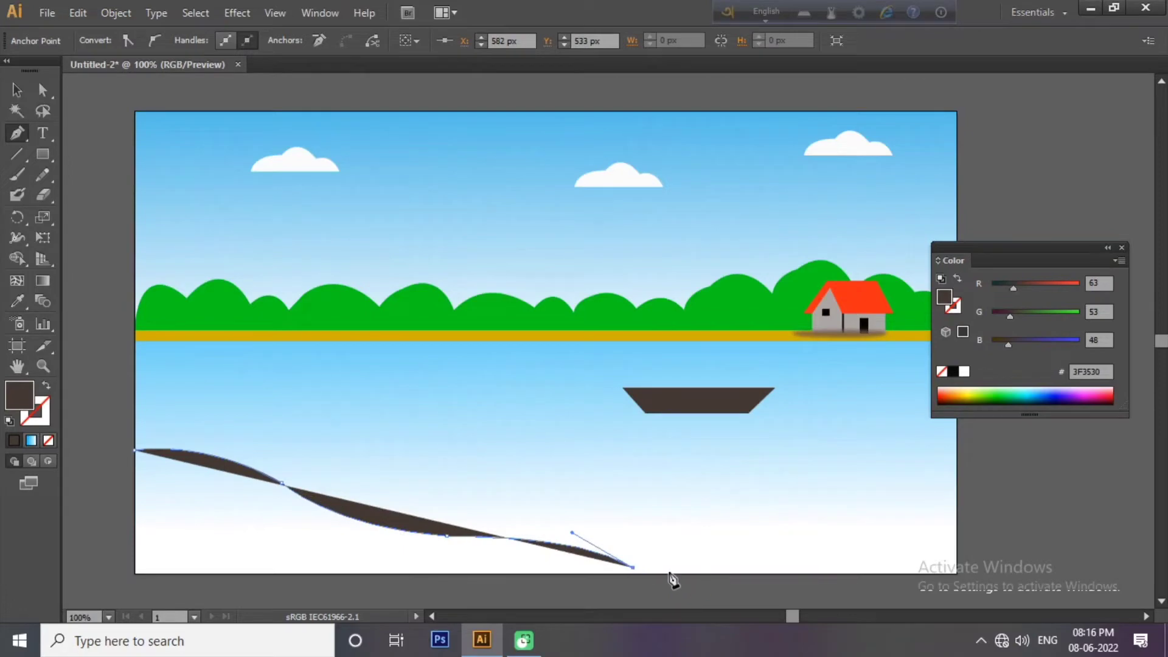
click(135, 574)
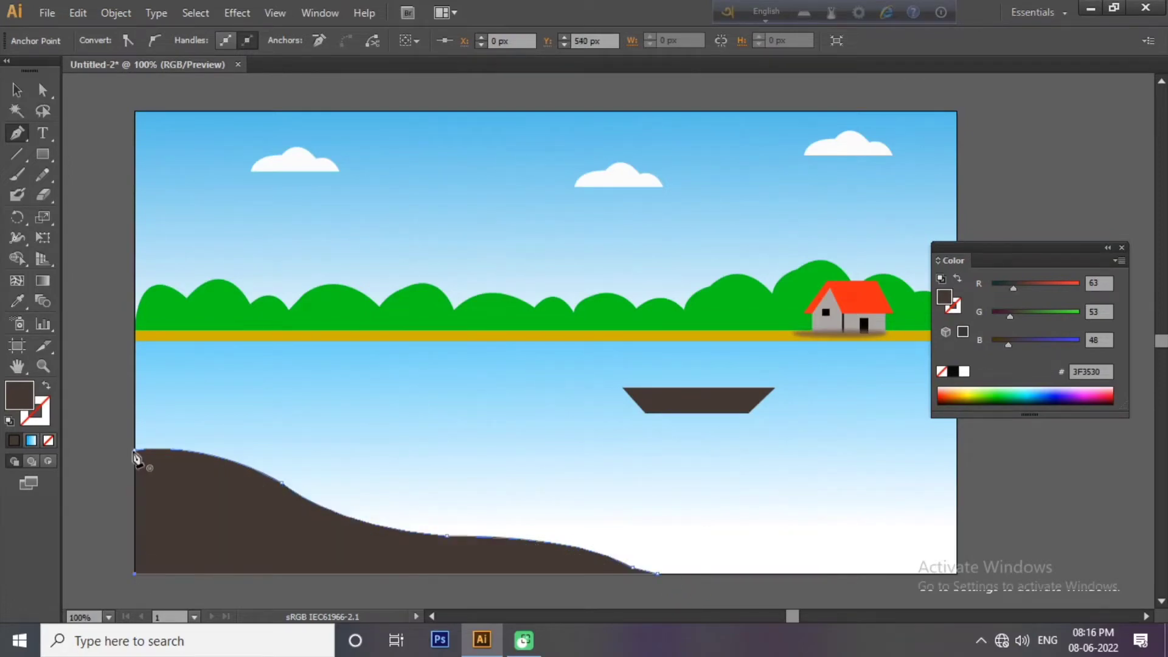
double_click(944, 296)
click(740, 510)
click(996, 401)
key(v)
click(1037, 176)
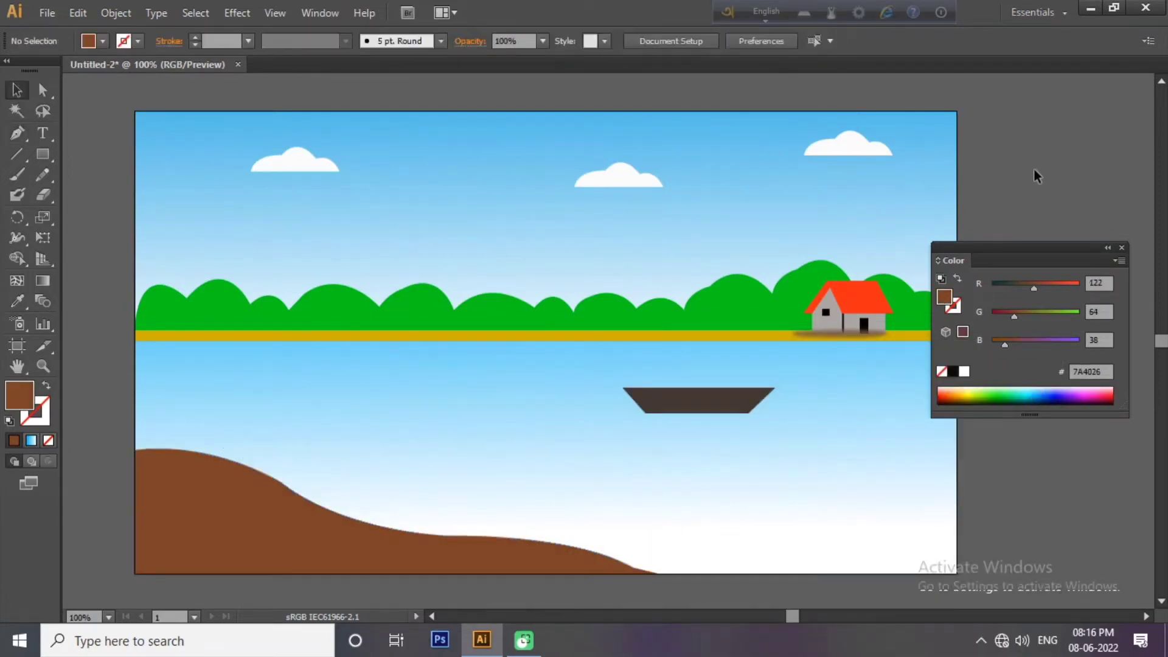
Browse the symbol libraries until reaching the Primitive library
click(317, 14)
mouse_move(414, 578)
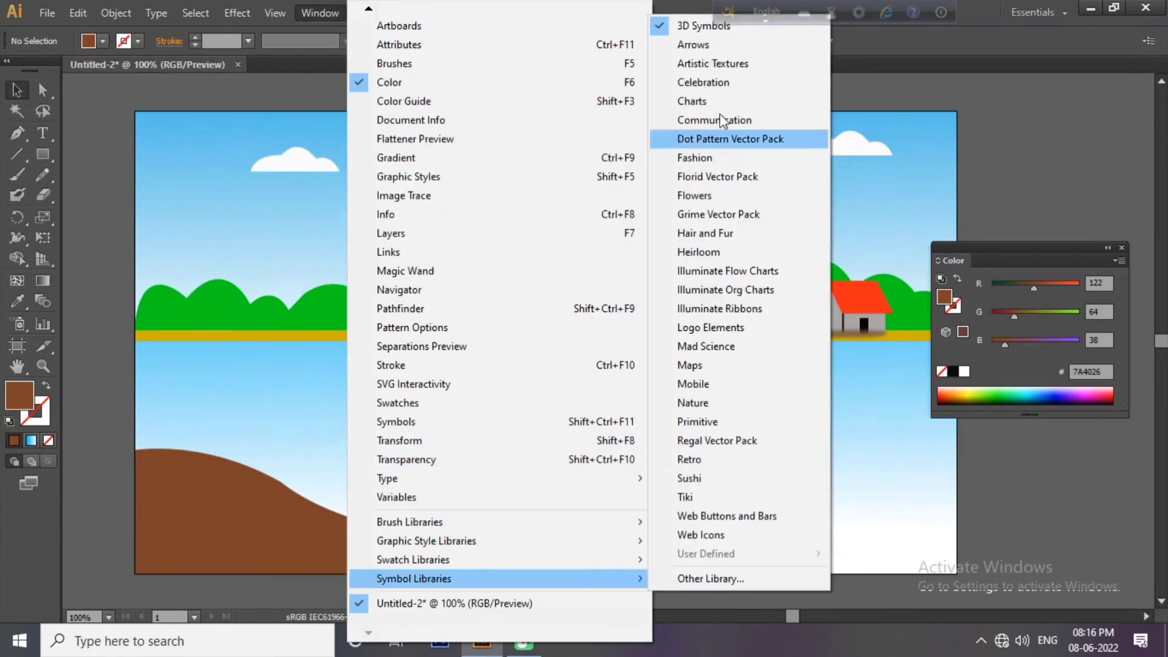
click(719, 402)
drag(596, 381, 680, 489)
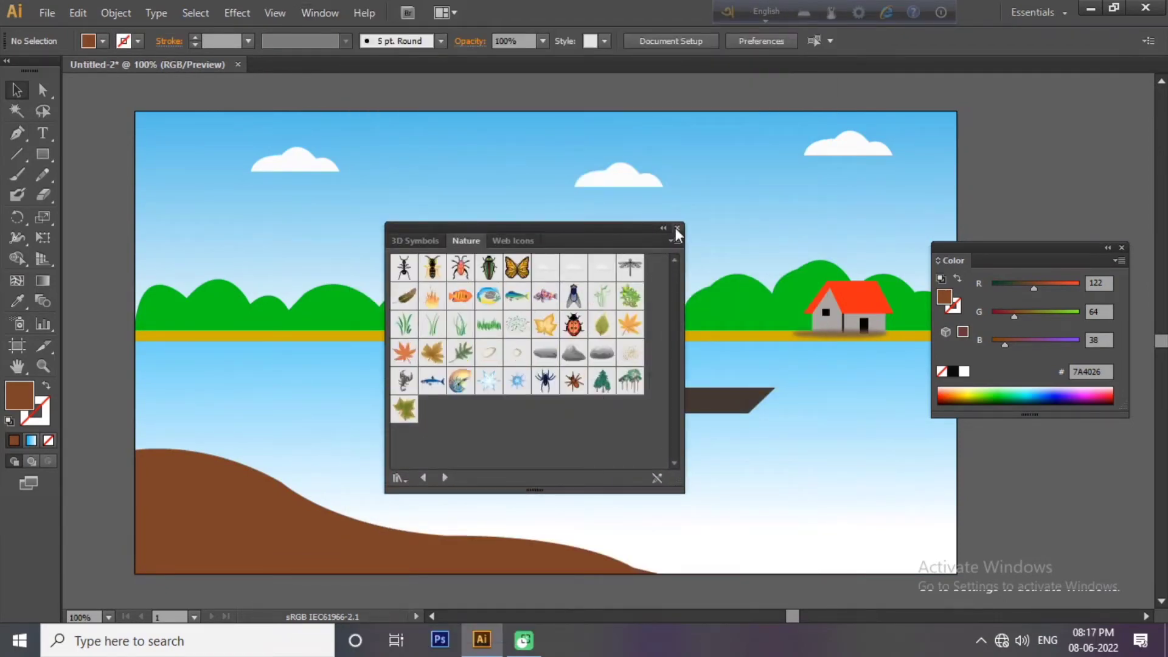
click(677, 228)
click(323, 13)
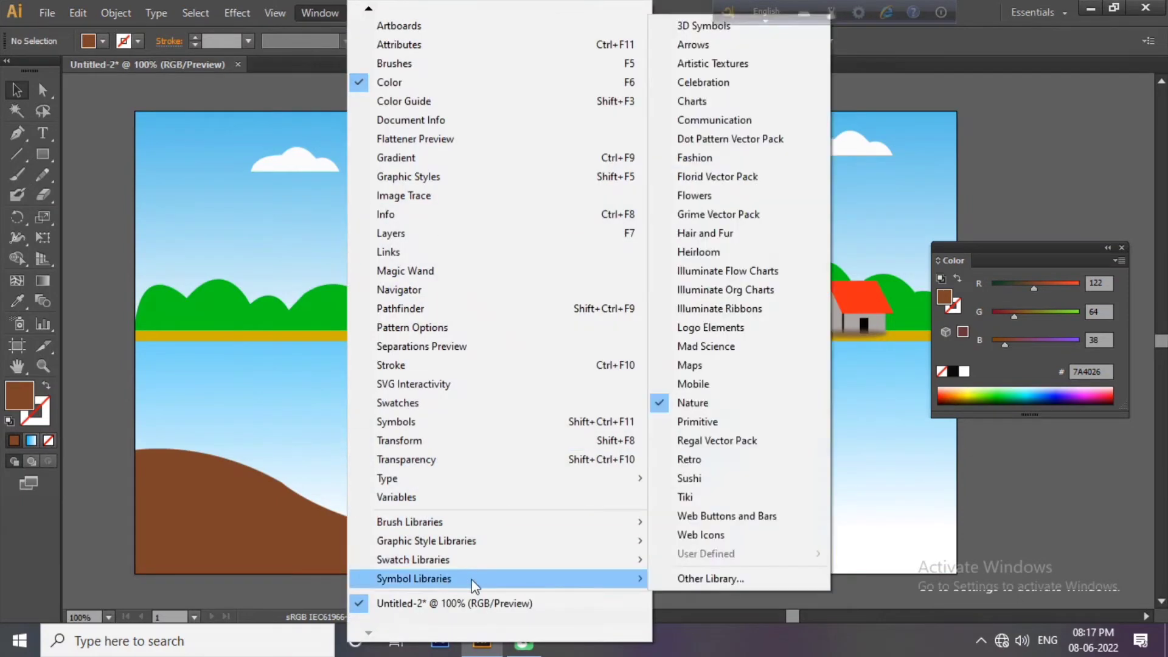
click(729, 63)
click(445, 470)
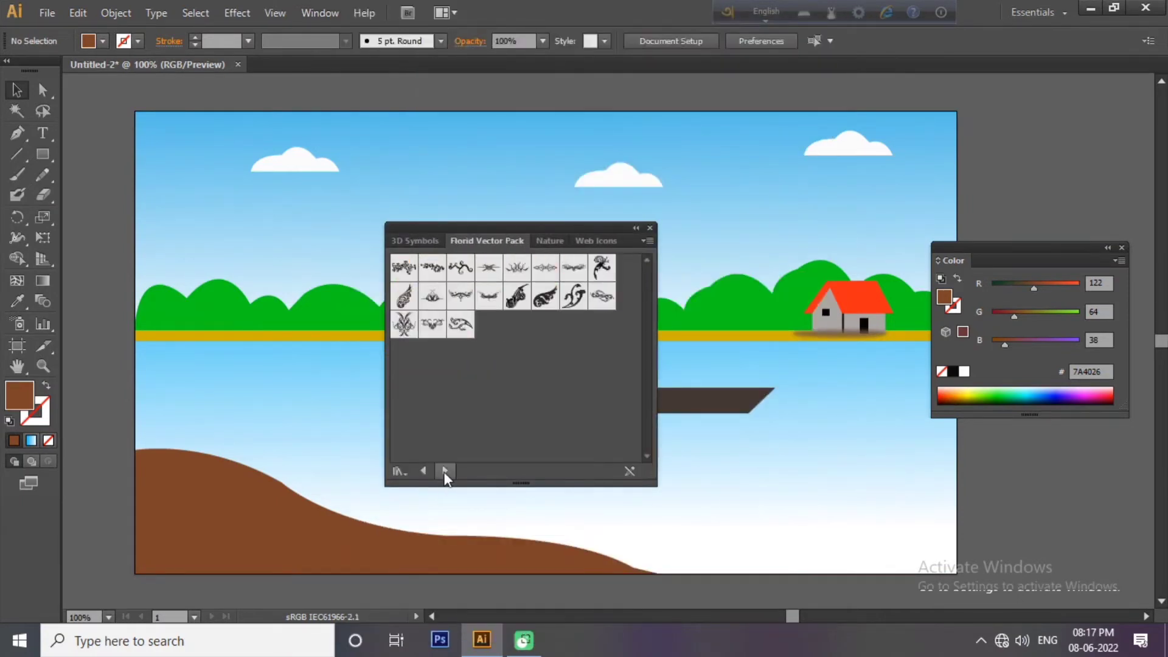
click(445, 470)
click(444, 471)
click(444, 471)
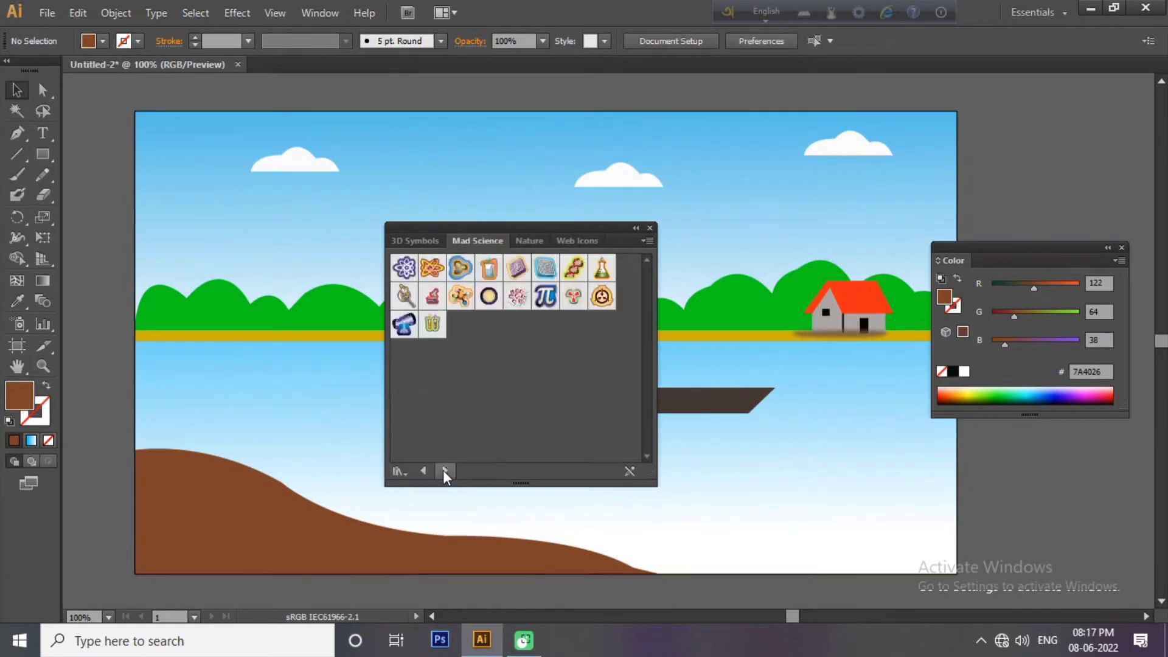
click(444, 471)
click(444, 471)
click(444, 470)
Place the Tree and Baobab Tree symbols, scaling the baobab over the left shore
drag(516, 324, 215, 400)
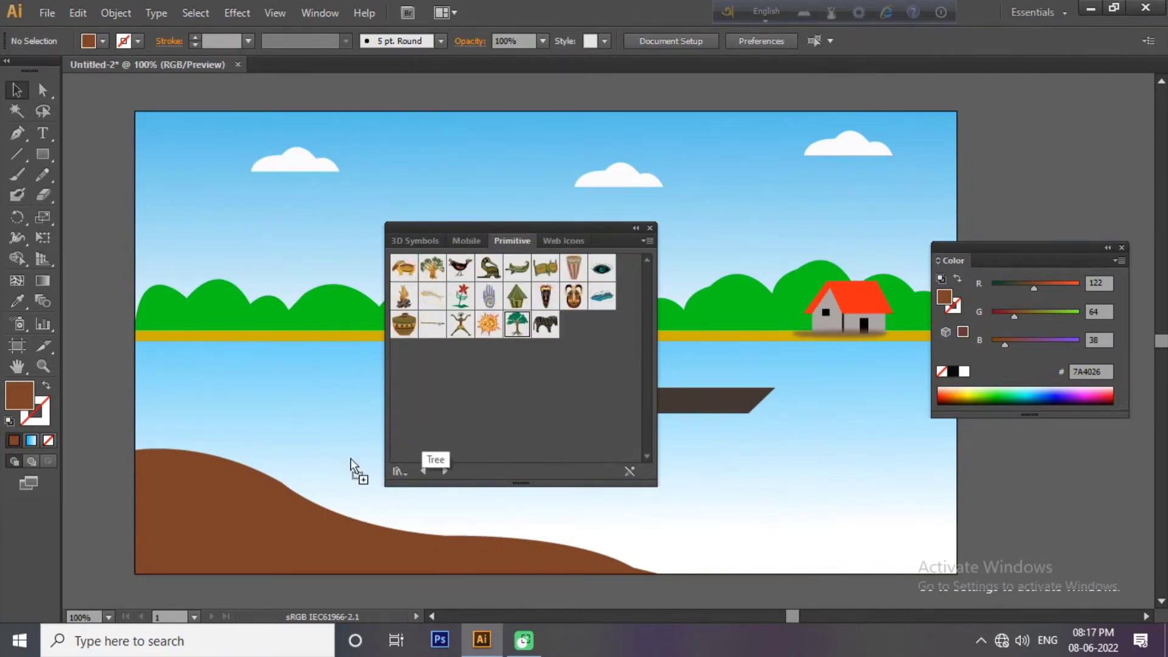
drag(432, 268, 277, 496)
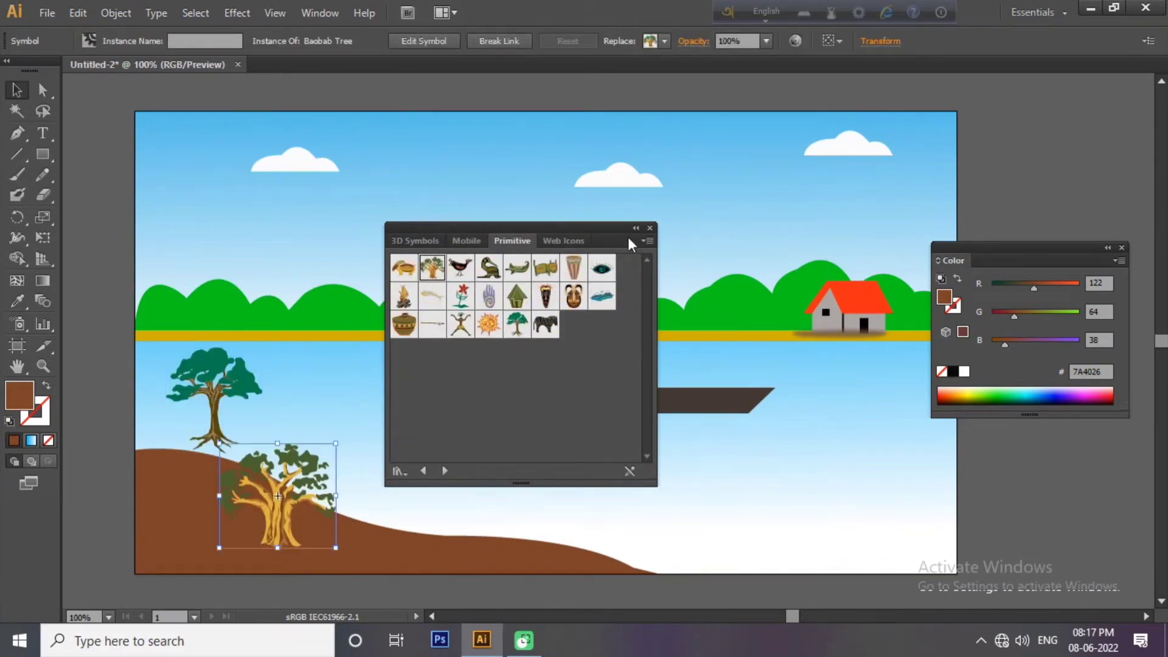
click(650, 228)
drag(1036, 182, 308, 295)
drag(404, 391, 513, 459)
scroll(584, 404, down, 5)
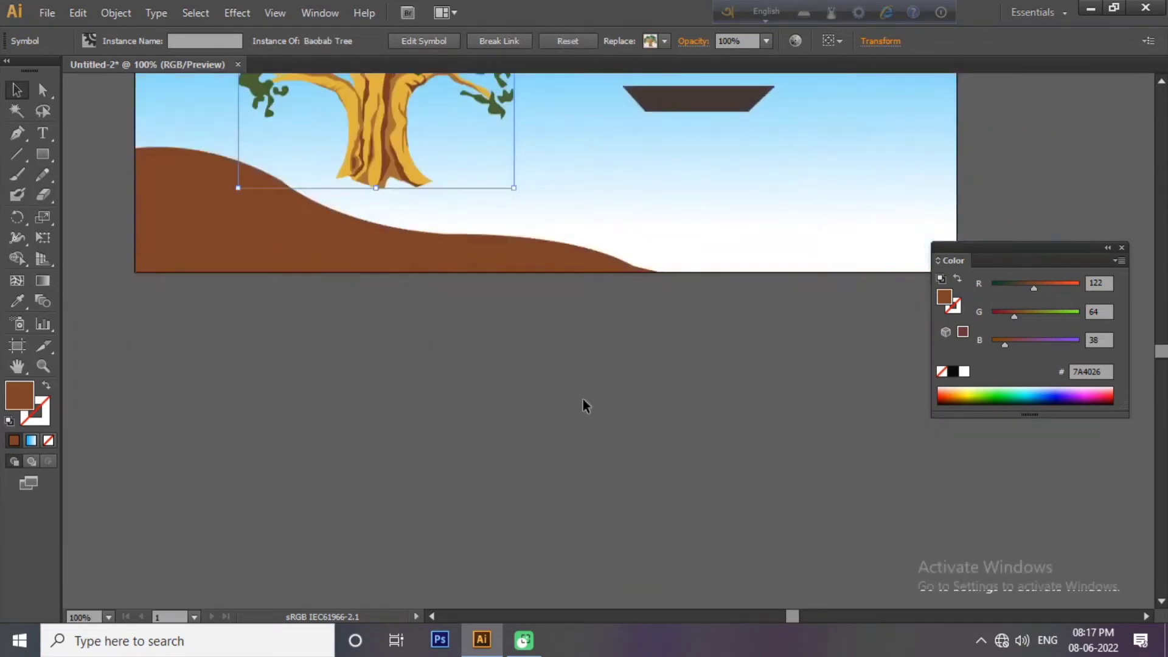
scroll(584, 404, up, 5)
drag(401, 396, 316, 447)
drag(426, 516, 465, 535)
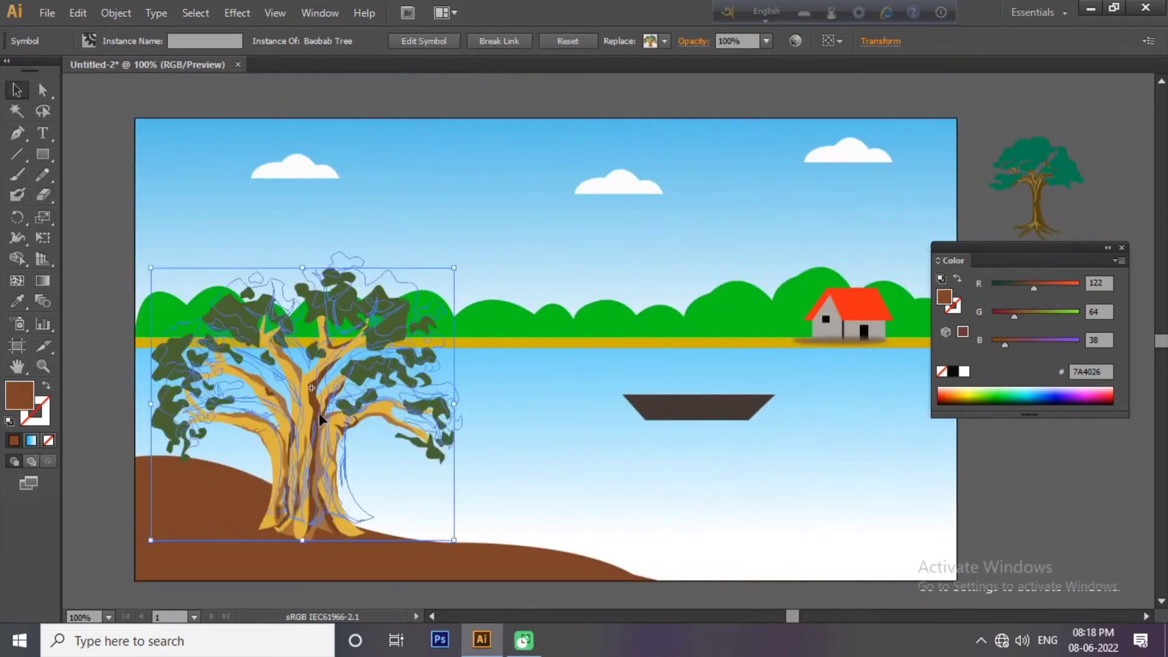
Park the baobab right of the artboard and enlarge the green tree on the shore
click(186, 501)
drag(332, 473, 1040, 485)
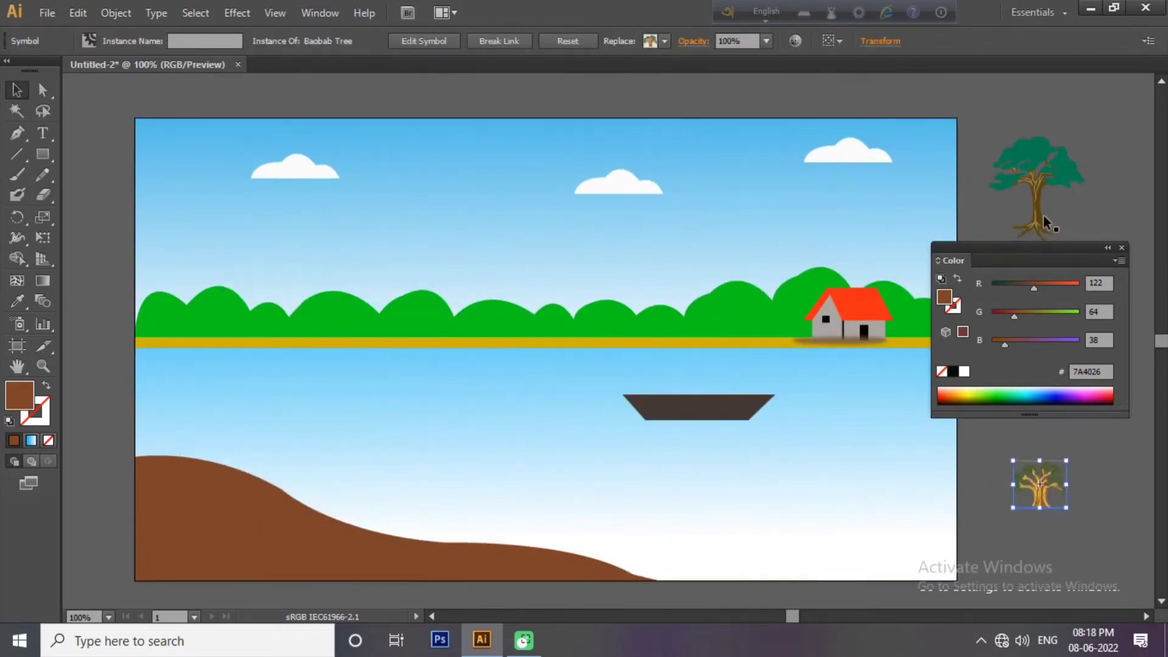
drag(1037, 182, 253, 304)
mouse_move(304, 351)
mouse_down()
mouse_move(393, 511)
mouse_move(502, 587)
mouse_up()
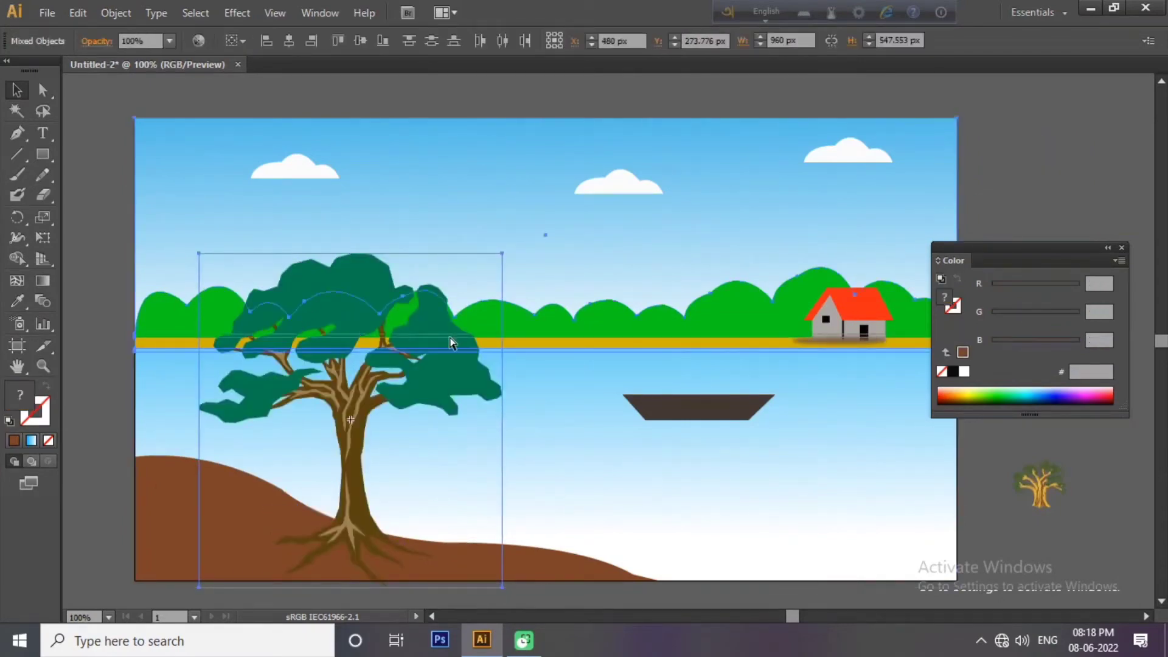
Move the tree up-left over the shore and enlarge it
drag(339, 364, 288, 290)
drag(464, 522, 546, 573)
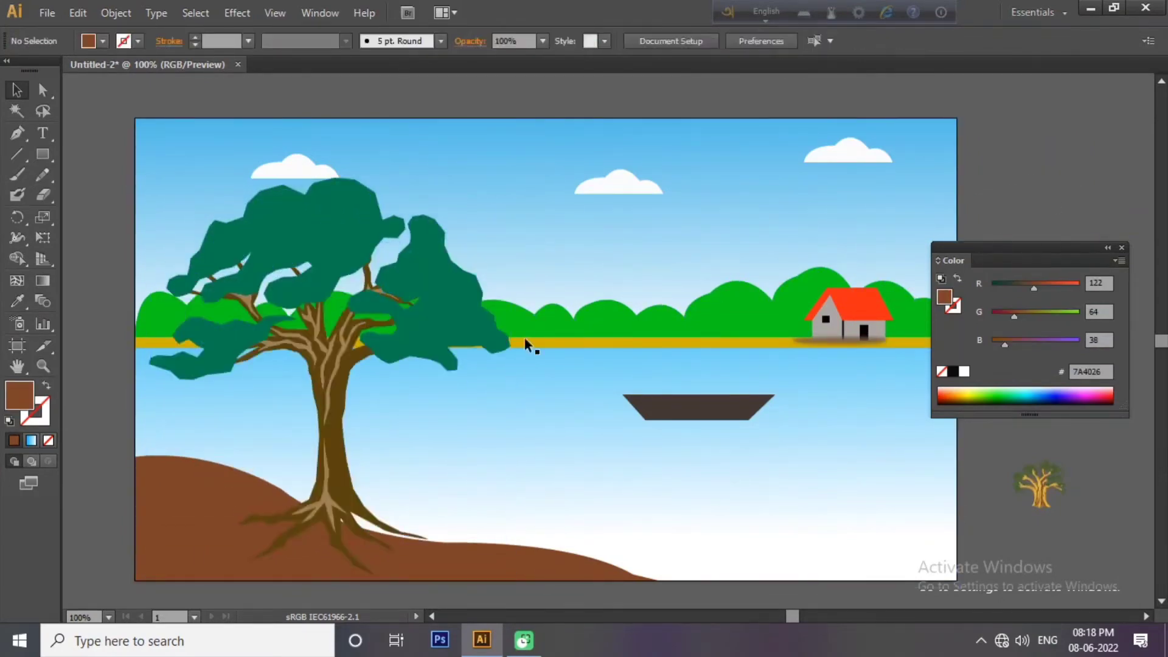
scroll(525, 338, down, 2)
Recolour the brown hill to the lighter brown 96652A
click(433, 522)
double_click(944, 297)
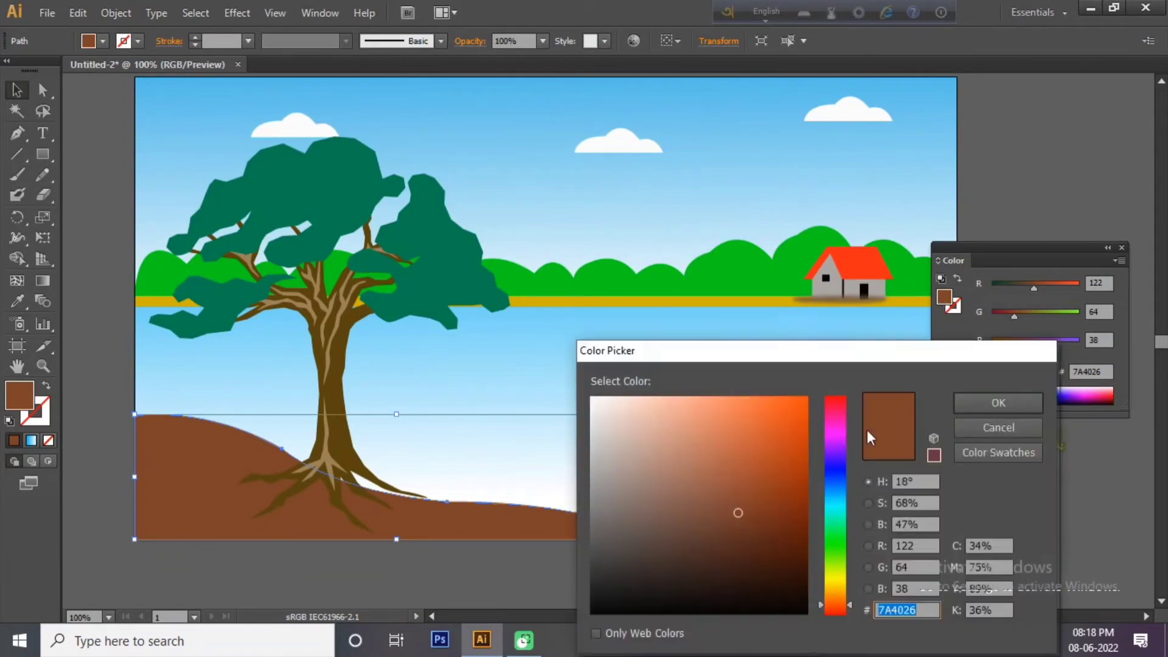
click(835, 603)
click(746, 485)
click(993, 399)
Expand the tree into an editable group, scale it up and shift it left
click(339, 403)
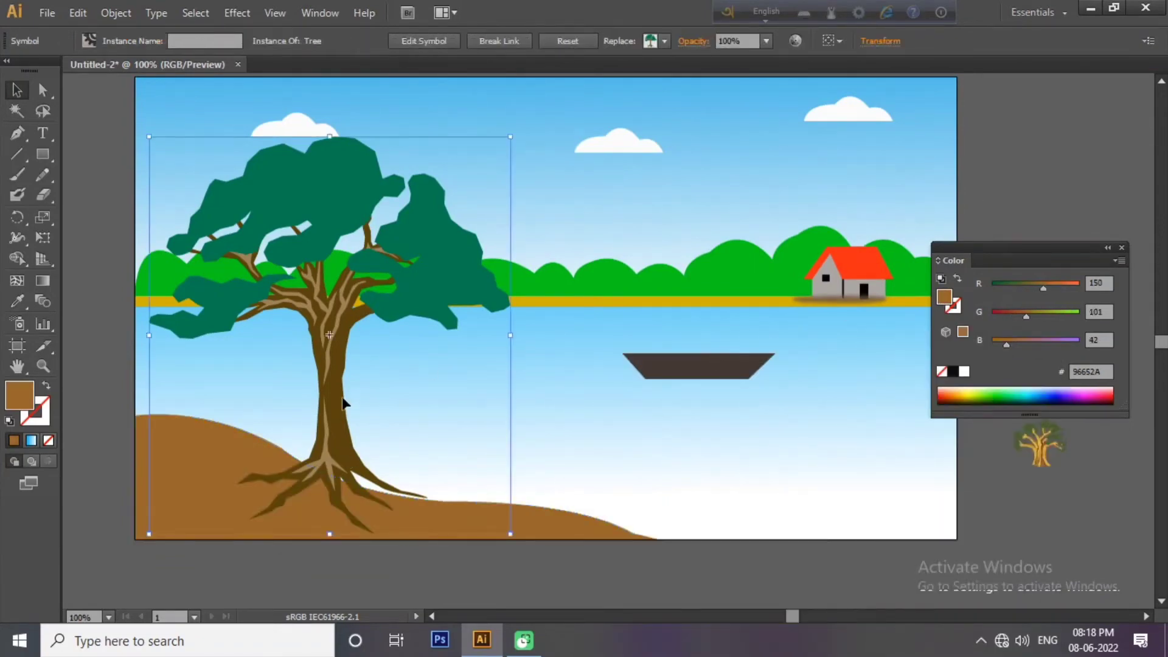
click(115, 13)
click(149, 198)
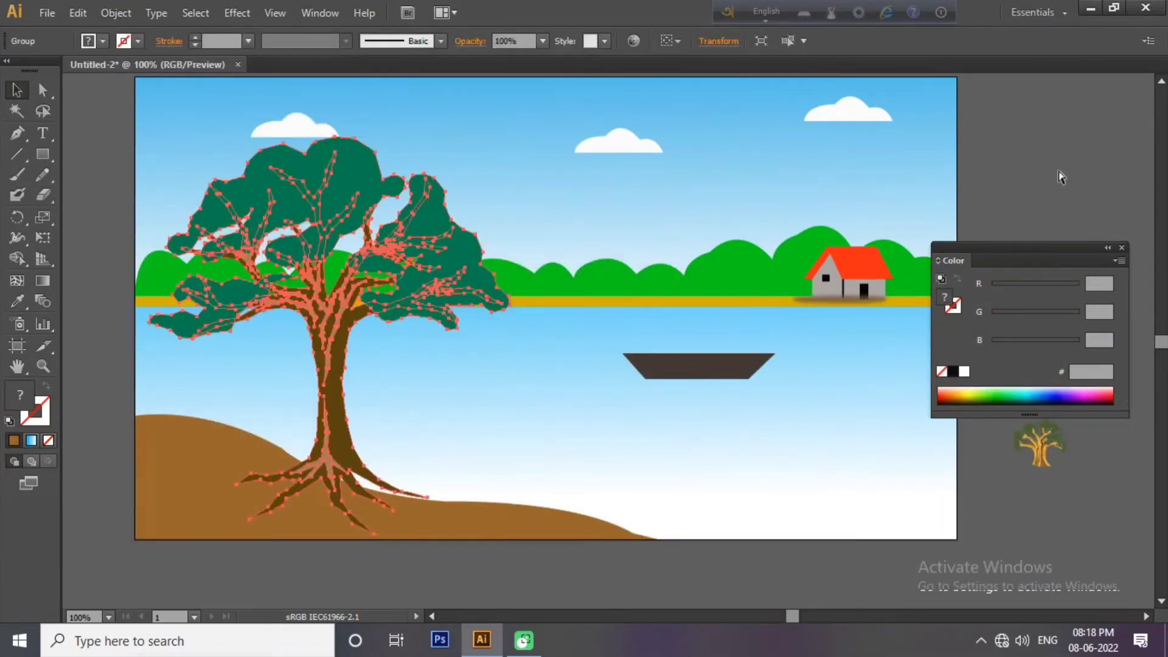
drag(511, 135, 539, 104)
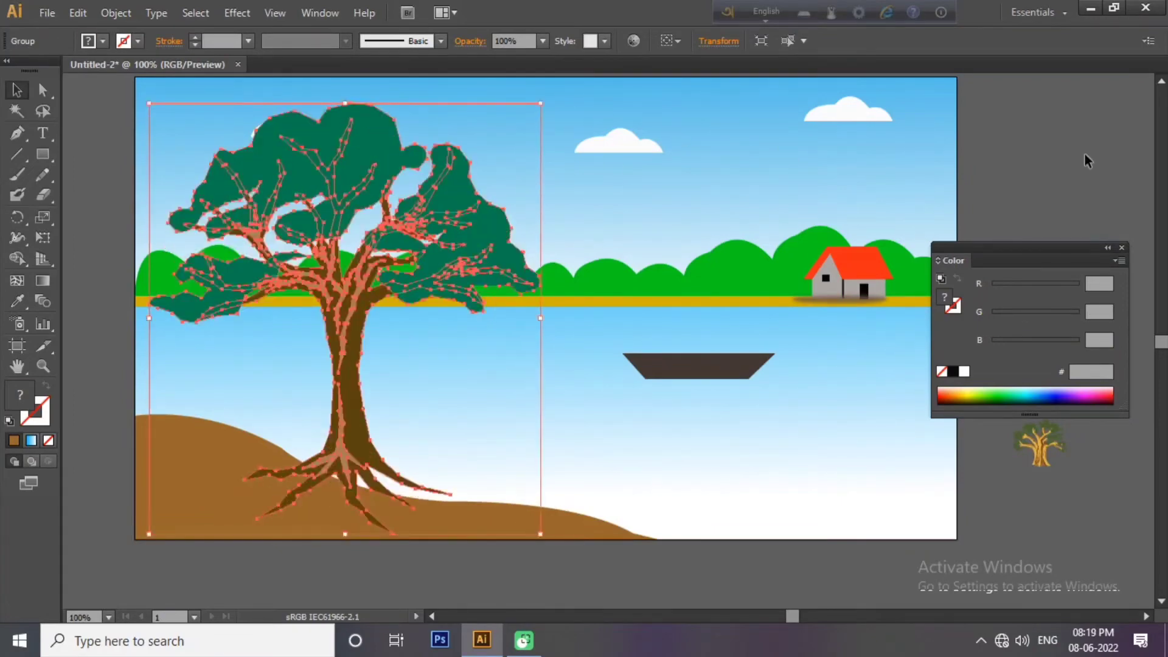
mouse_move(419, 213)
mouse_down()
mouse_move(465, 213)
mouse_move(475, 185)
mouse_up()
click(290, 129)
click(313, 152)
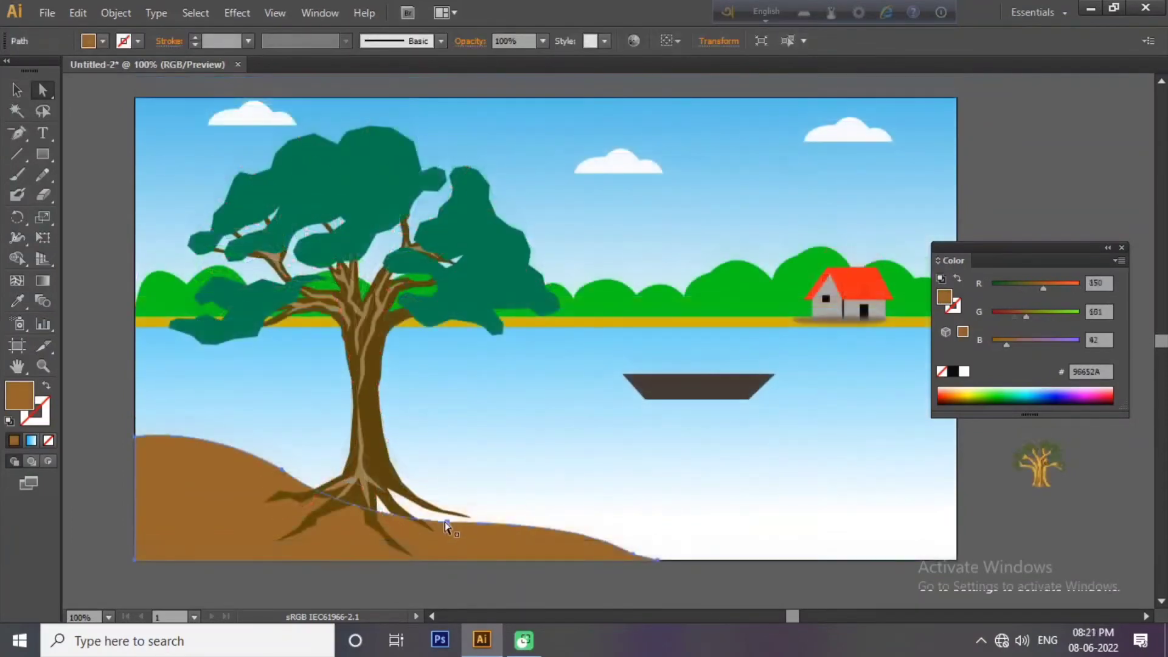
Reshape the hill's curve and shift the boat slightly right on the river
click(447, 527)
drag(578, 547, 578, 555)
click(389, 492)
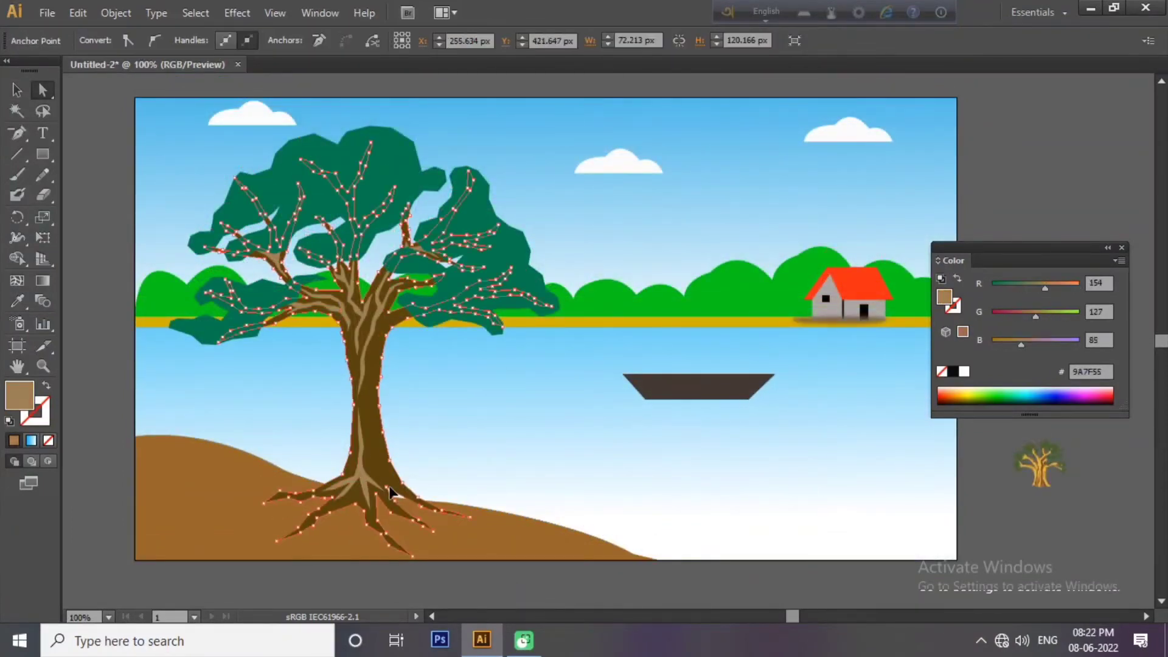
click(535, 570)
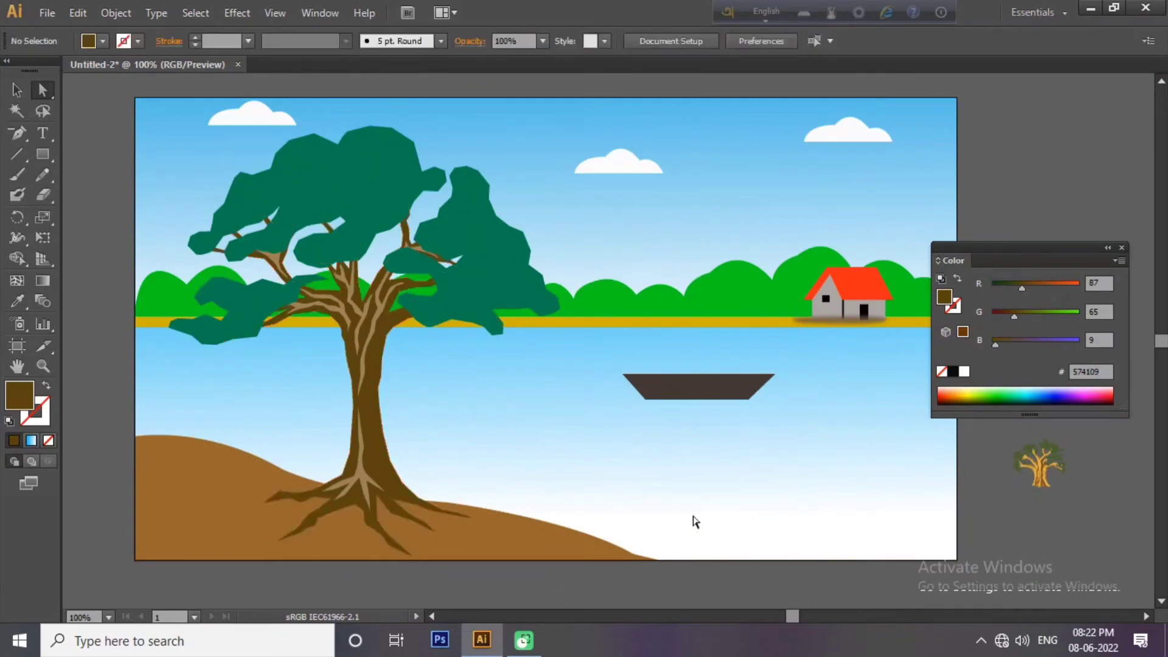
drag(724, 381, 768, 382)
drag(1010, 247, 1049, 181)
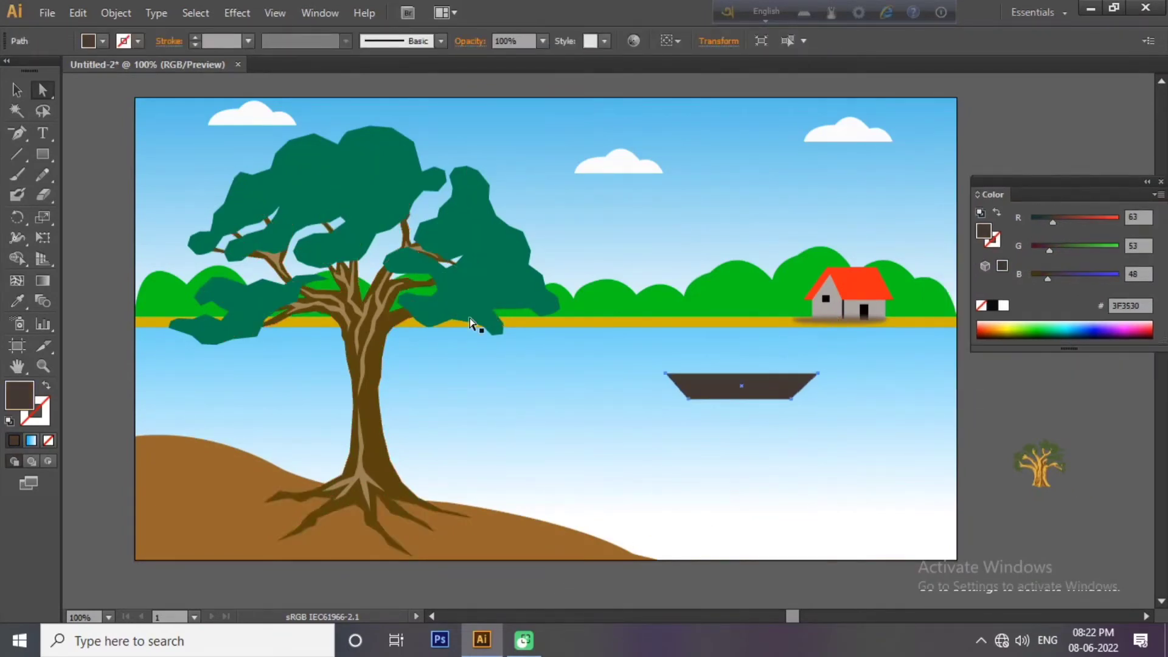
click(320, 13)
mouse_move(413, 579)
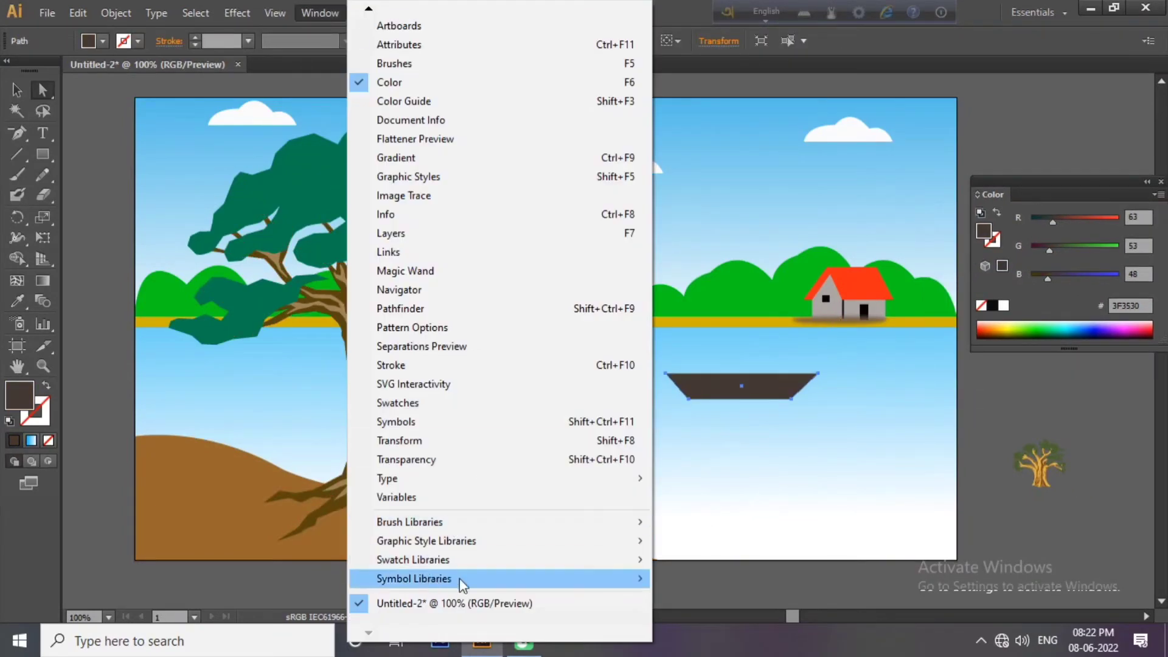
Place grass symbols from the Nature library on the hill, deleting the unwanted tall clump
click(693, 403)
drag(578, 345, 702, 487)
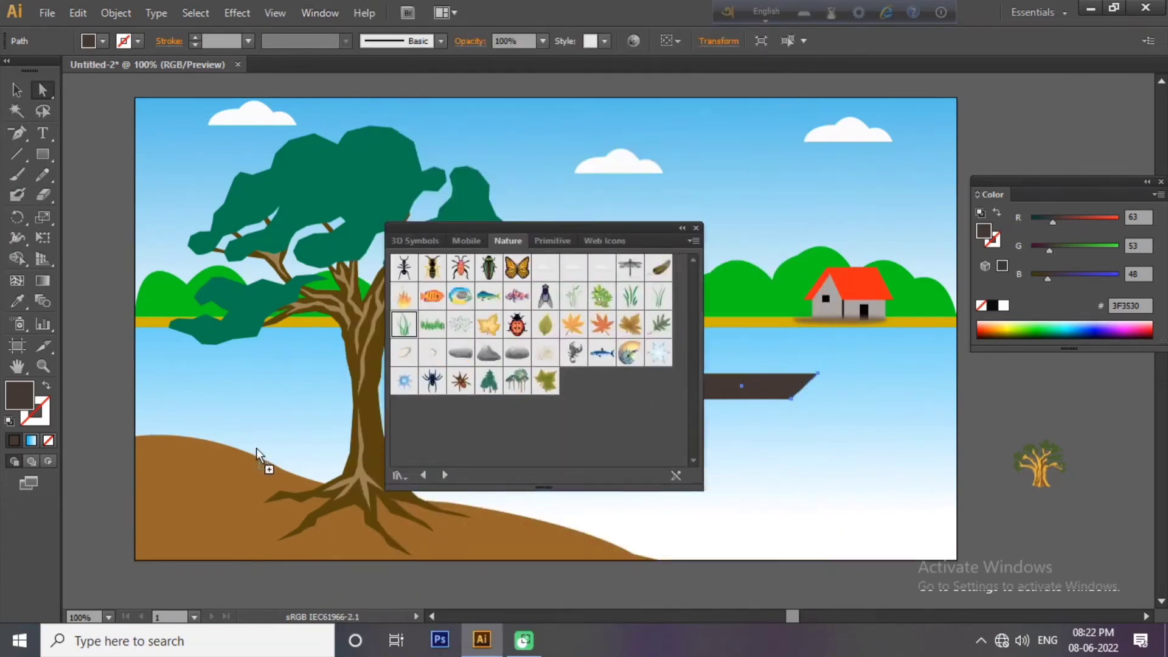
mouse_move(403, 324)
mouse_down()
mouse_move(210, 482)
mouse_move(365, 548)
mouse_up()
click(696, 227)
click(182, 462)
click(209, 482)
key(Delete)
Enlarge the Grass 4 clump beside the roots and duplicate a copy to the left
key(v)
drag(298, 523, 444, 517)
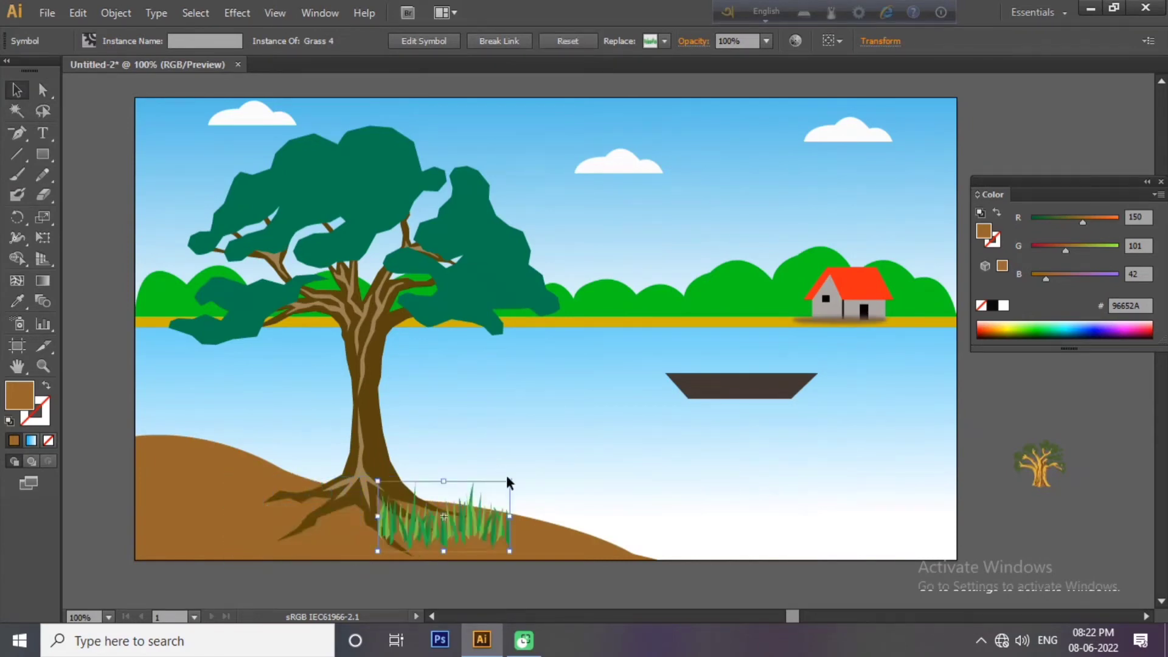
drag(500, 490, 293, 472)
click(967, 599)
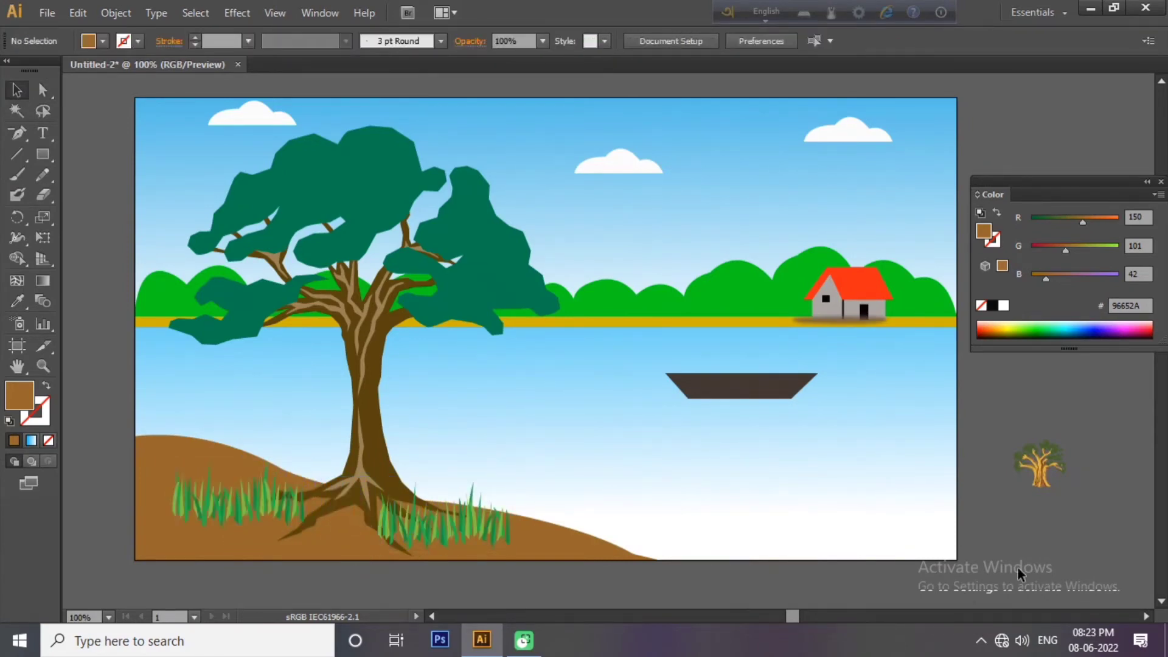
drag(459, 517, 505, 518)
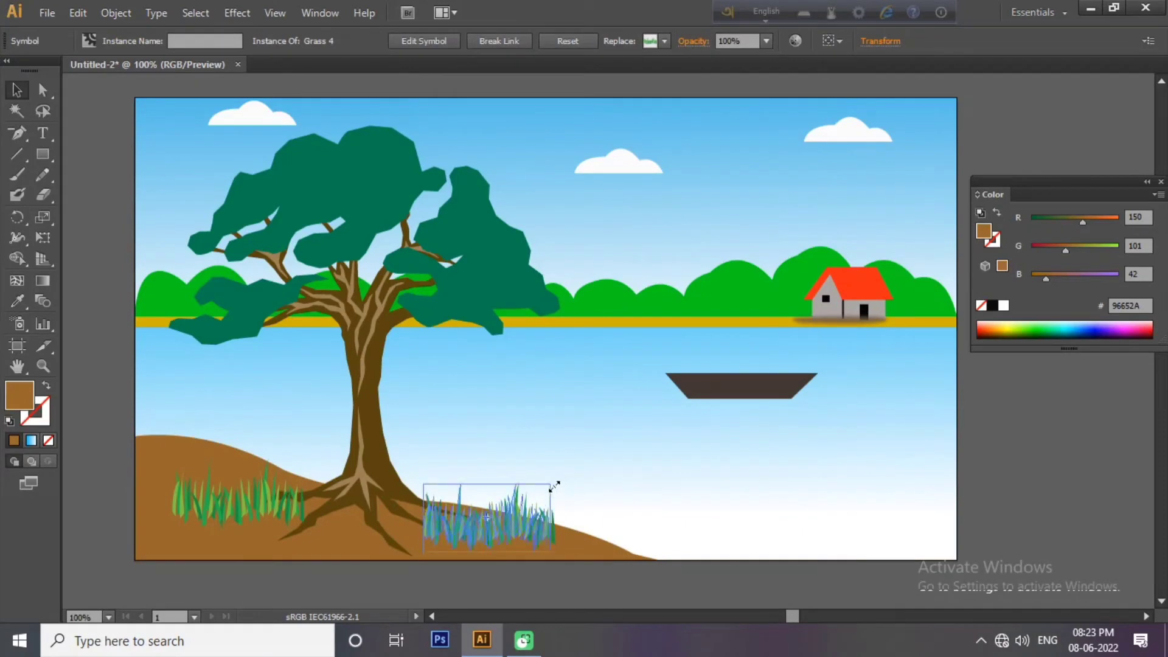
drag(554, 485, 527, 499)
drag(263, 498, 248, 500)
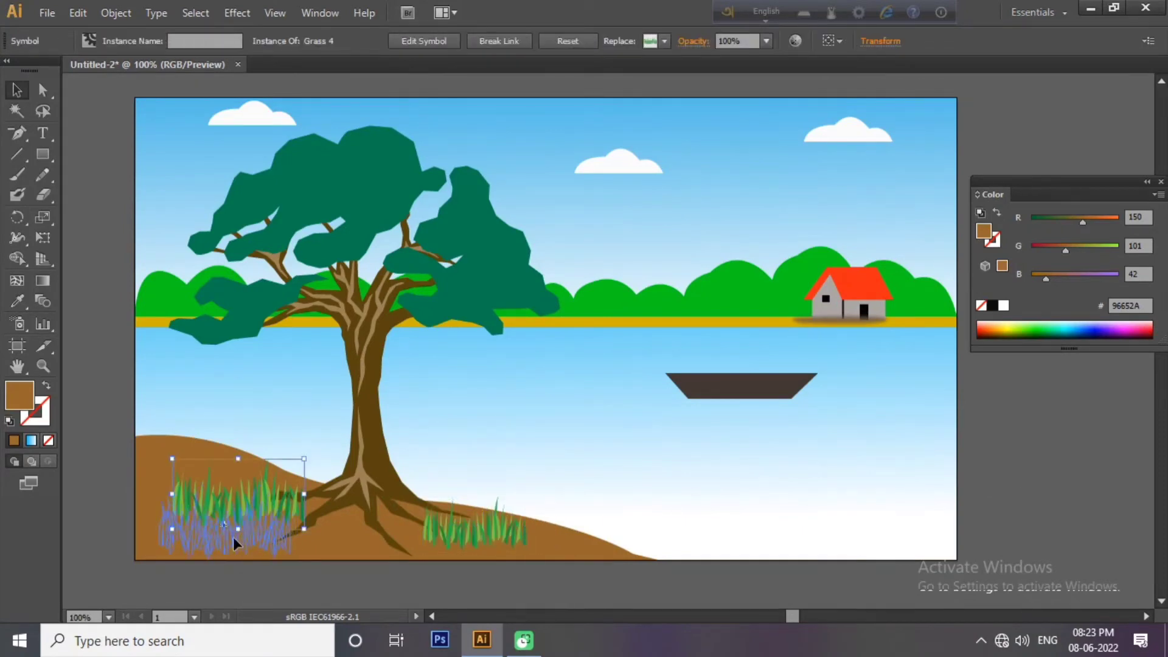
Tilt the right grass clump to follow the hill's slope
click(550, 490)
click(550, 521)
click(475, 523)
drag(535, 491, 551, 504)
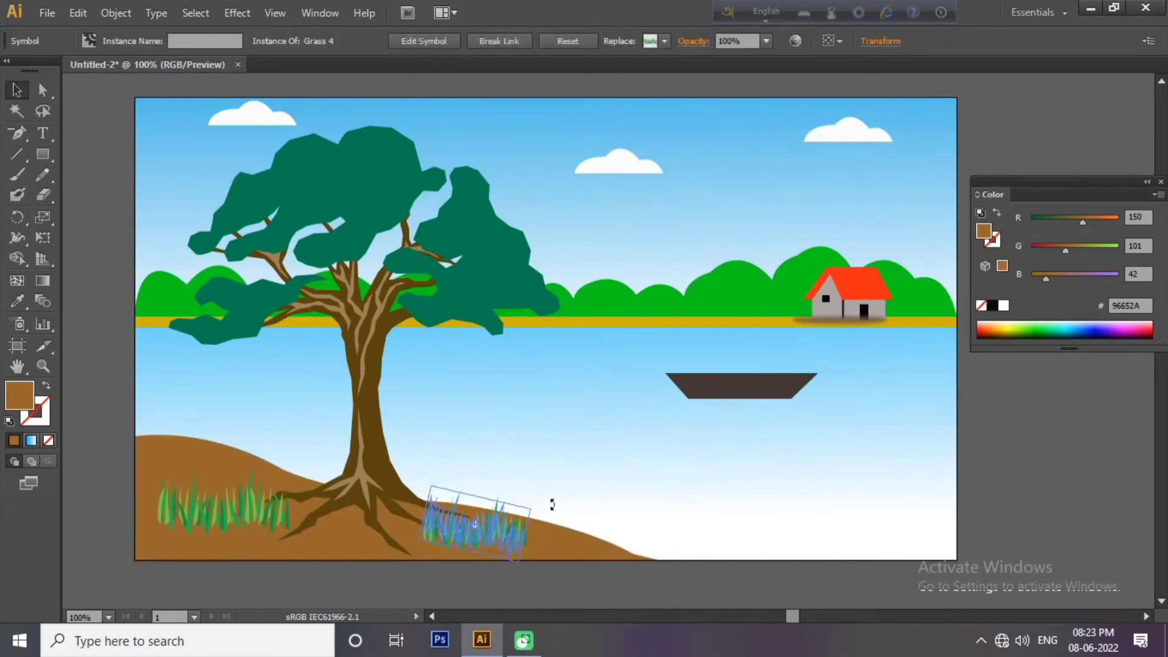
click(552, 504)
click(377, 424)
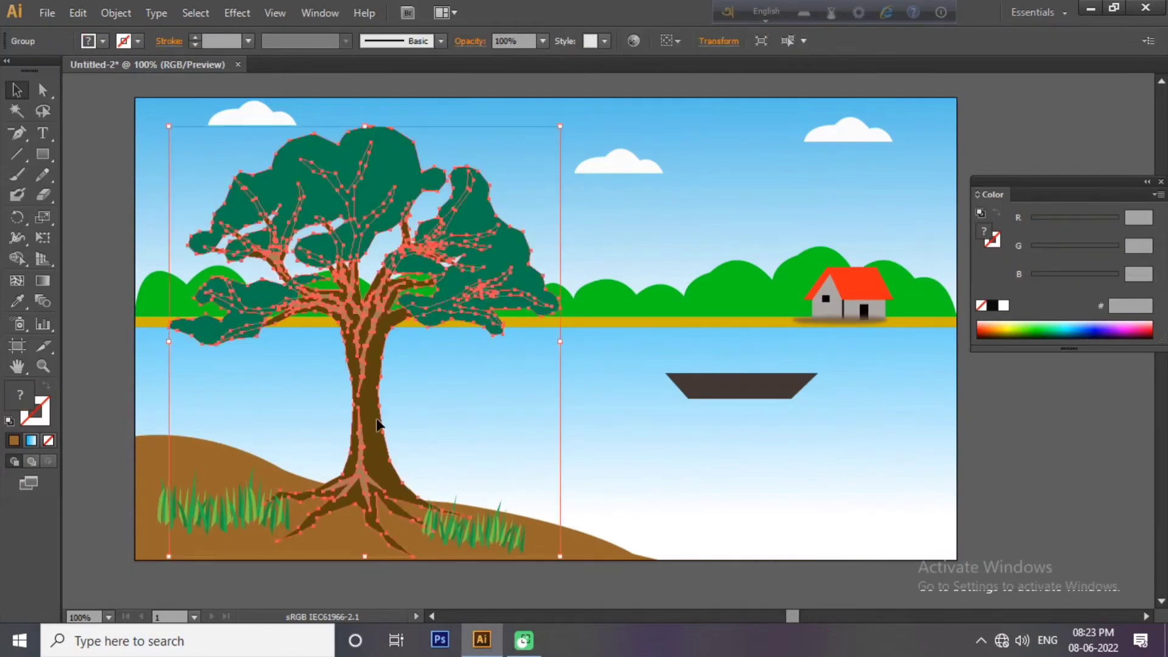
Ungroup the tree into separate parts, undoing an accidental dark fill
click(636, 439)
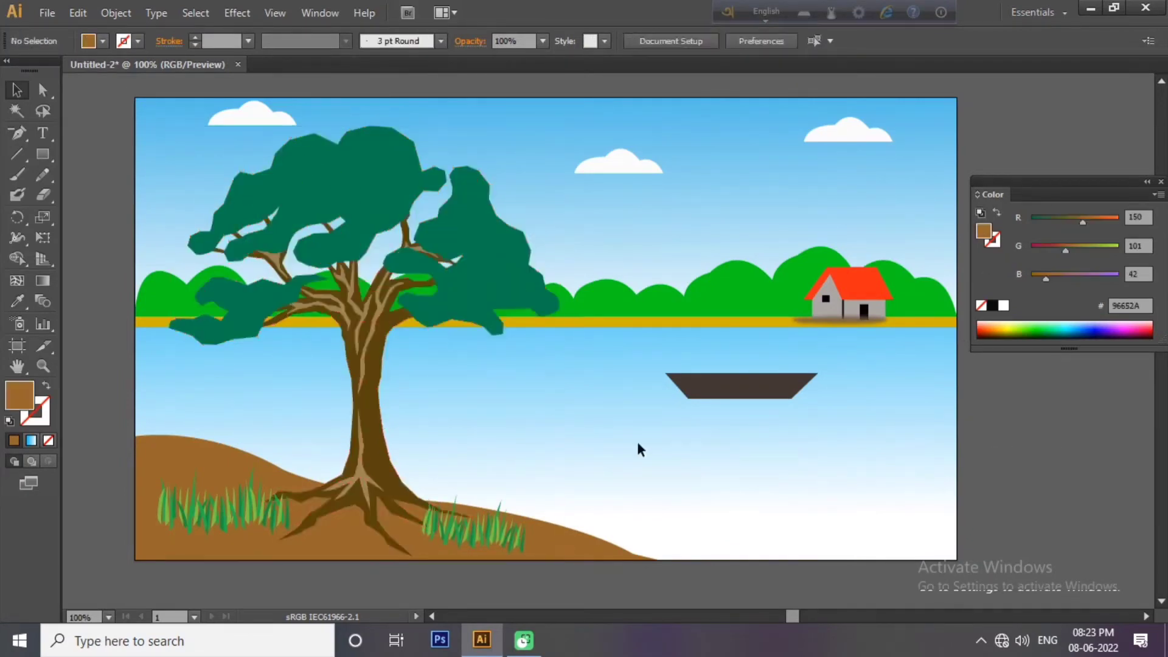
click(395, 320)
double_click(992, 240)
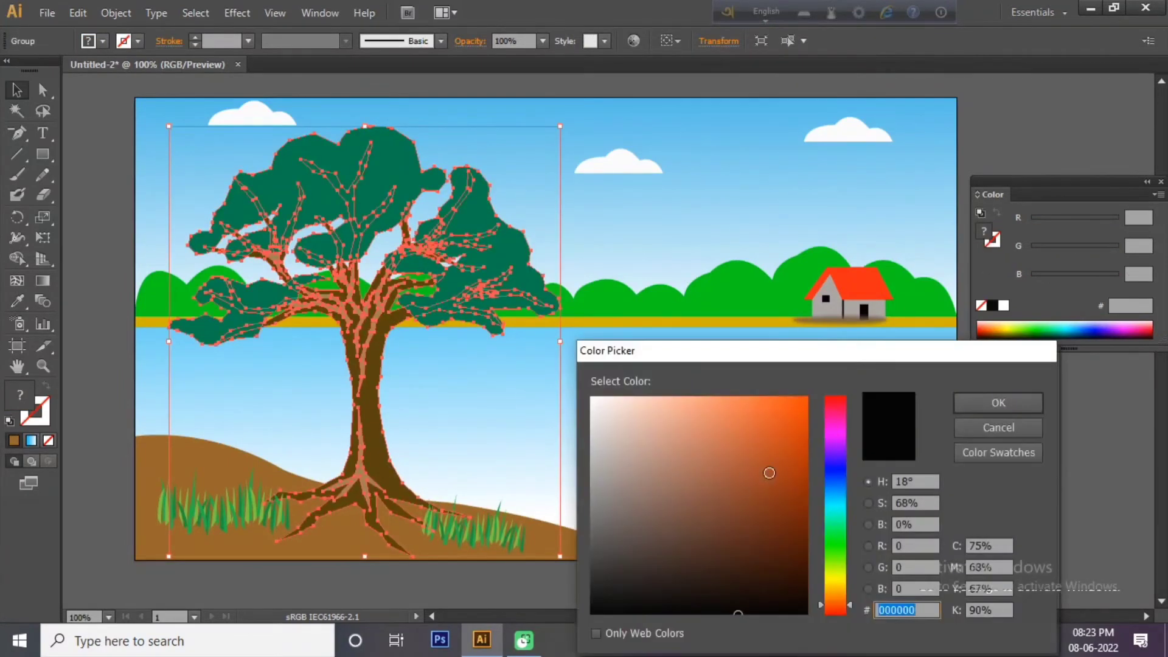
click(976, 406)
key(ctrl+z)
right_click(355, 184)
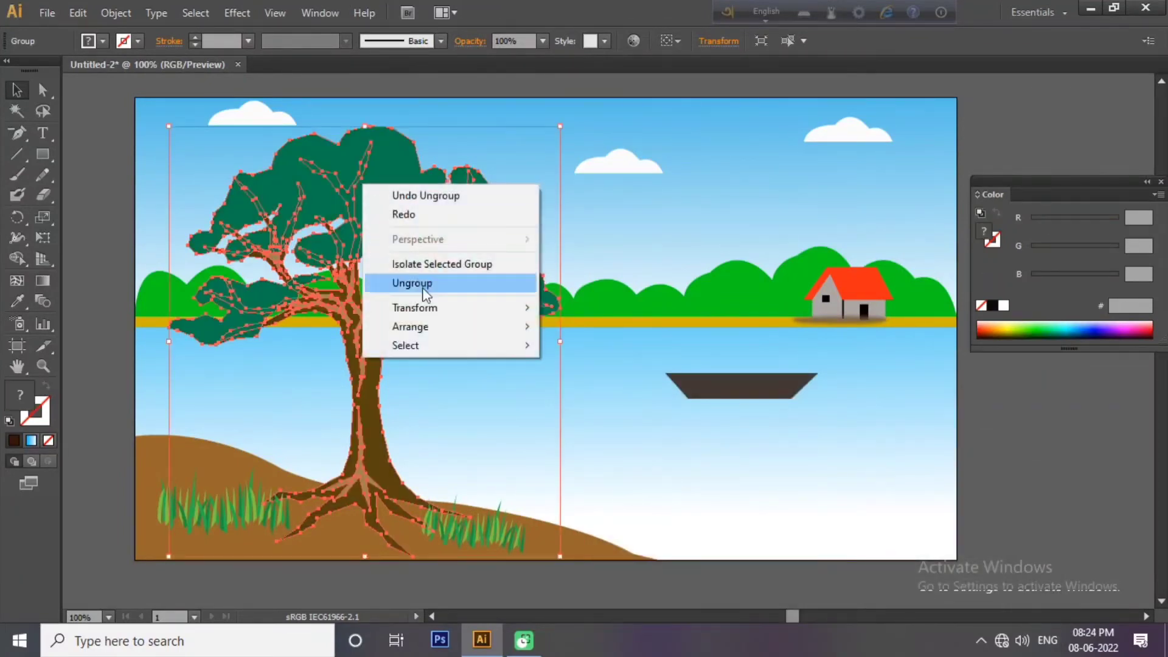
click(401, 281)
click(494, 420)
click(414, 256)
right_click(391, 141)
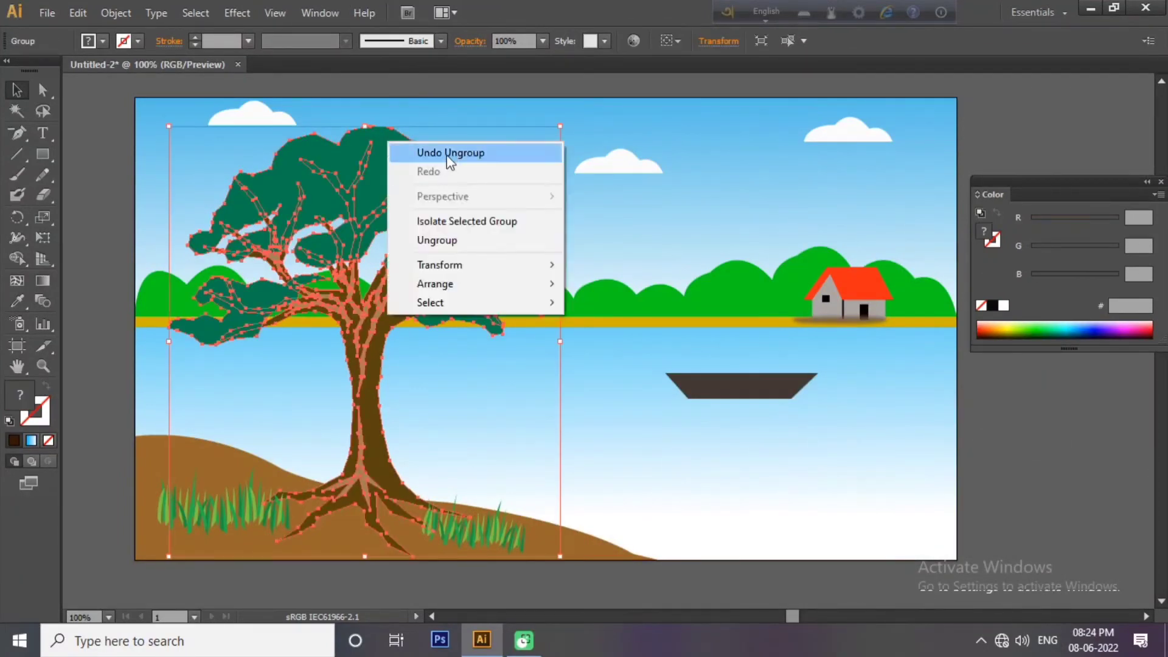
click(448, 159)
right_click(485, 281)
Recolour the tree trunk a darker brown
click(389, 407)
double_click(984, 231)
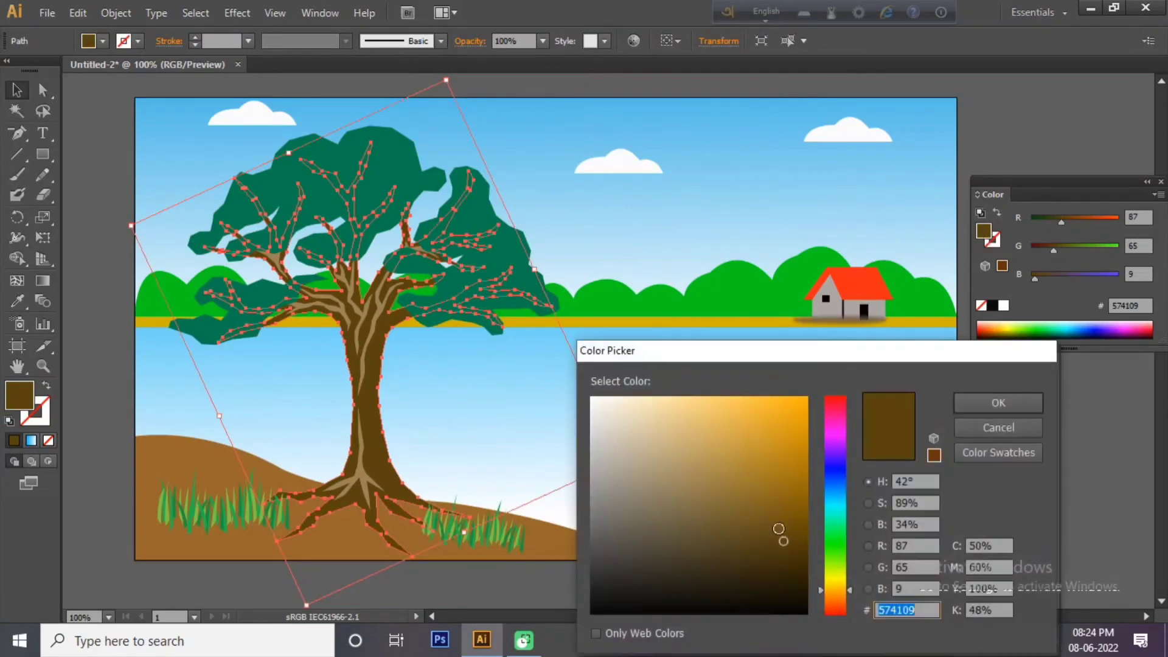
click(851, 602)
click(980, 404)
click(1018, 418)
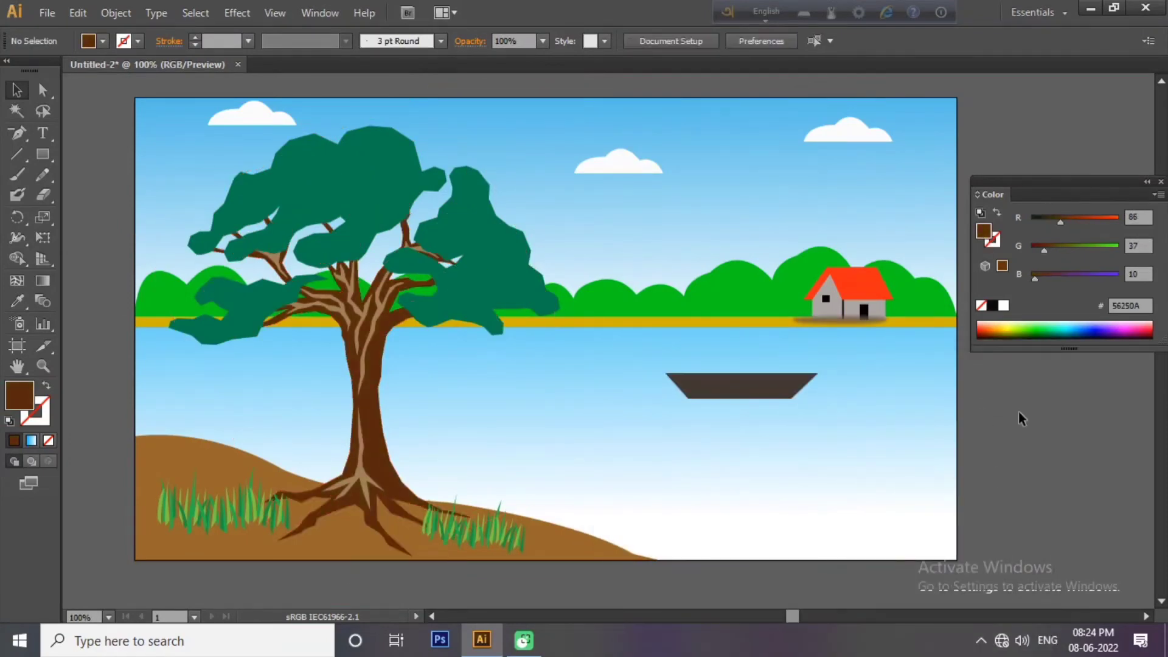
Give the right and lower-left leaf clusters a dark green fill
click(493, 265)
right_click(463, 255)
click(502, 290)
double_click(984, 231)
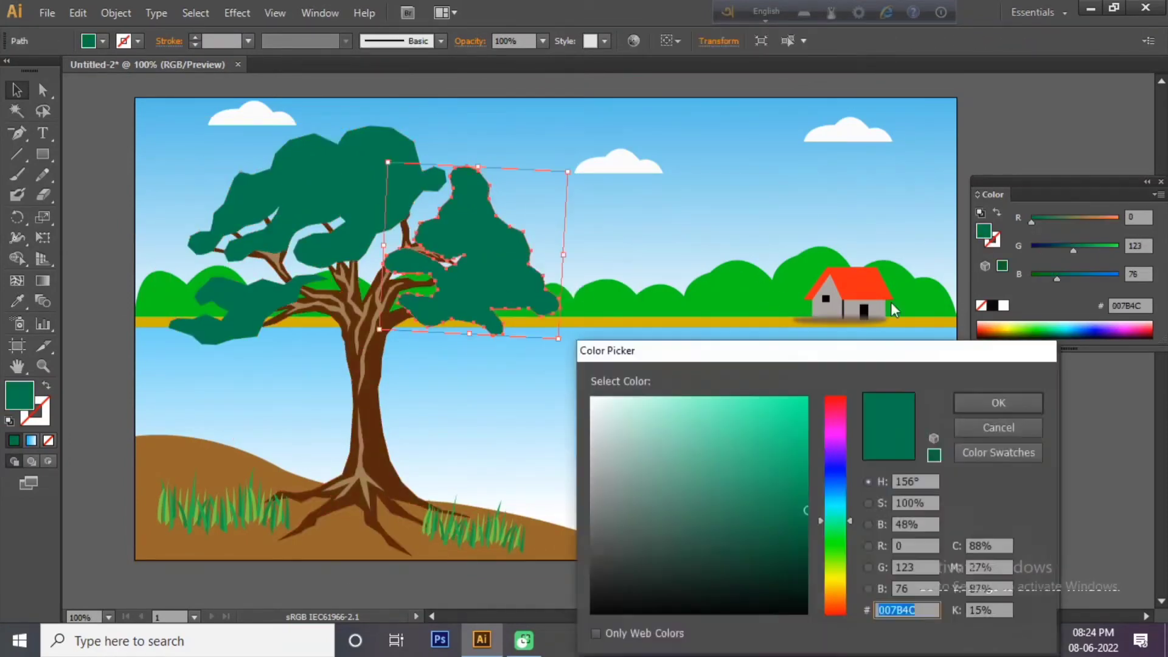
click(835, 538)
click(786, 555)
click(998, 403)
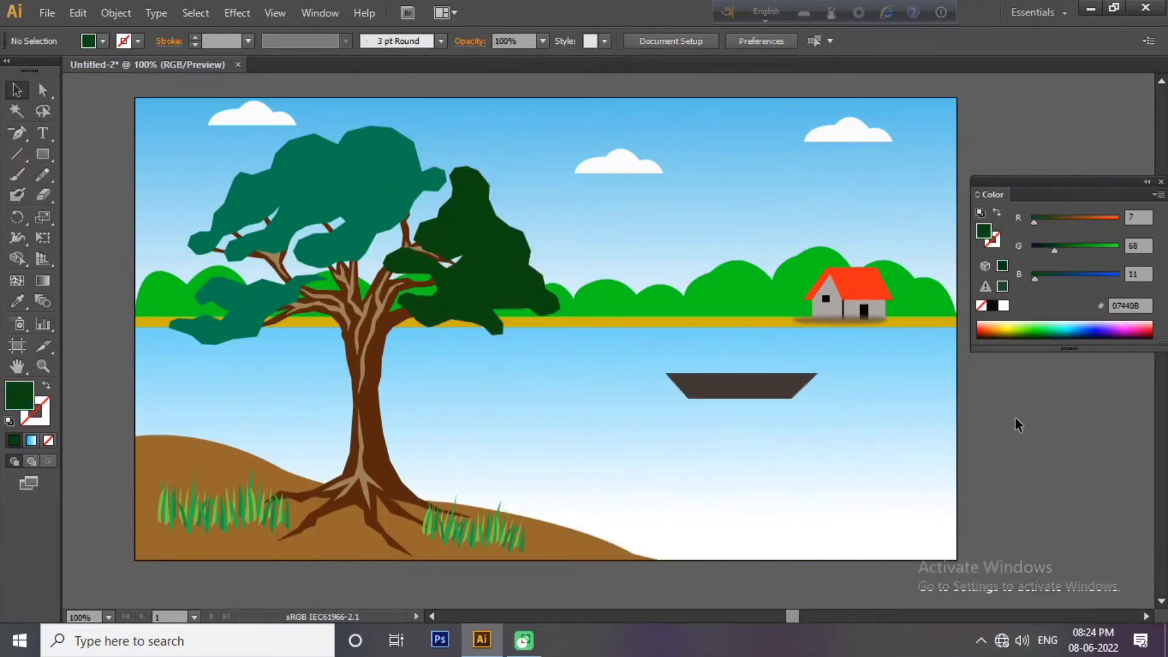
click(240, 294)
key(i)
click(477, 268)
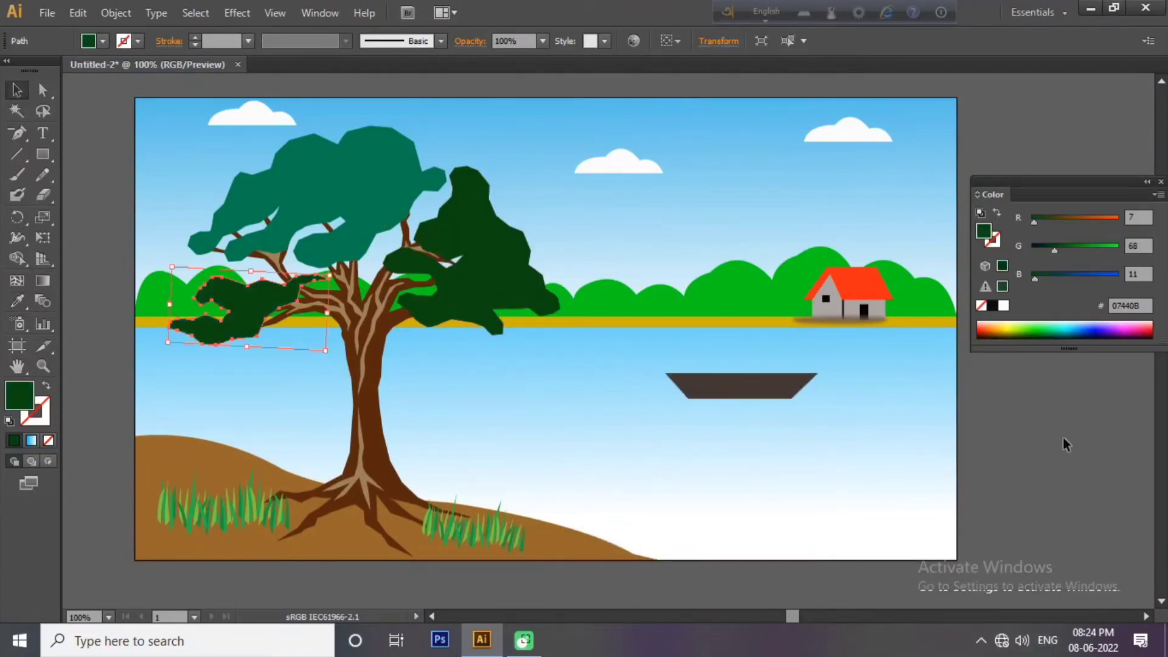
click(1063, 439)
Colour the top leaf cluster a lighter green
click(398, 184)
double_click(981, 234)
click(835, 534)
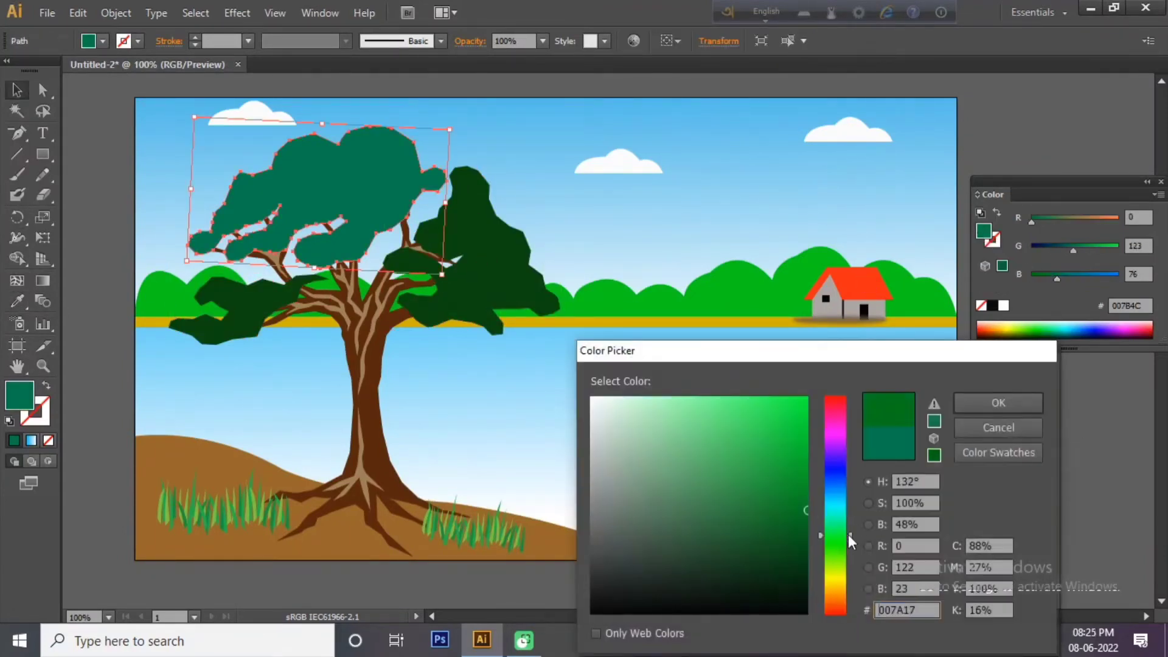
click(757, 453)
click(991, 404)
double_click(981, 243)
click(736, 495)
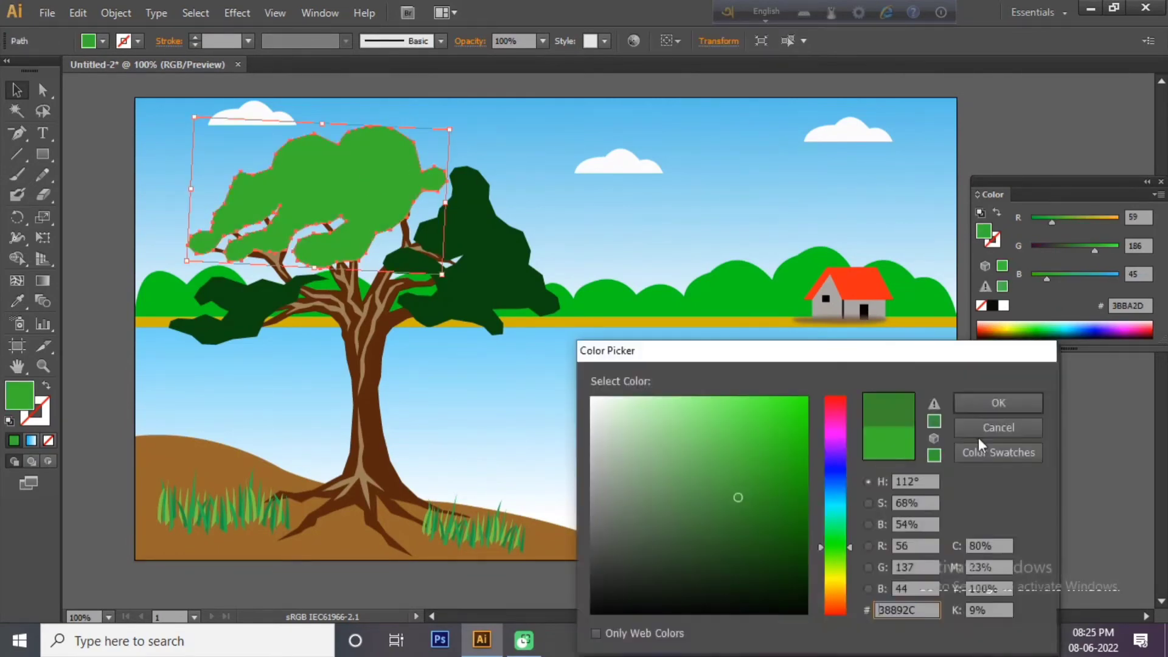
click(1001, 400)
click(1020, 390)
scroll(1016, 384, down, 1)
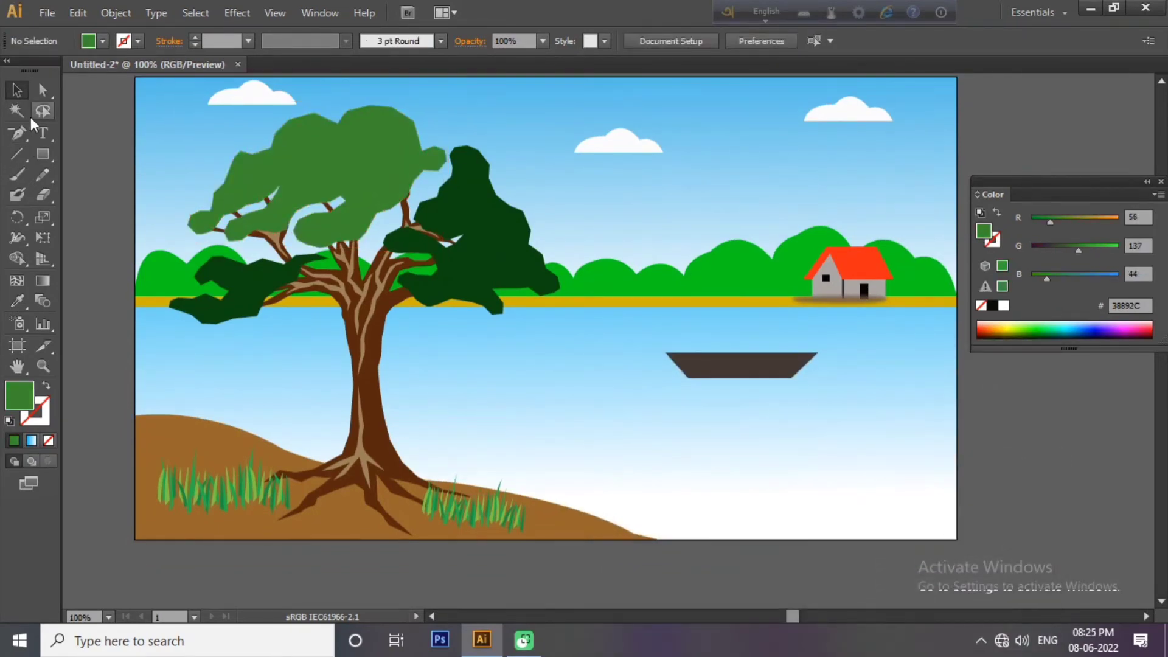
click(17, 133)
Zoom in on the boat and draw a grey triangle on it
key(ctrl+plus)
key(ctrl+plus)
key(ctrl+plus)
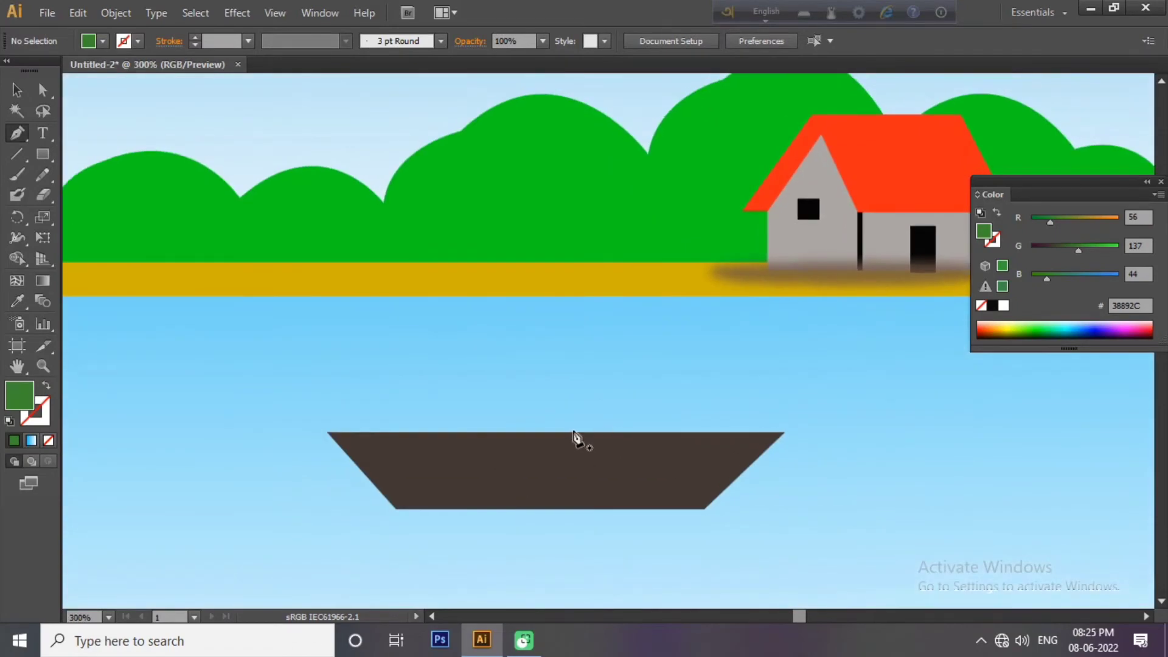
click(570, 433)
click(606, 385)
click(631, 434)
click(571, 434)
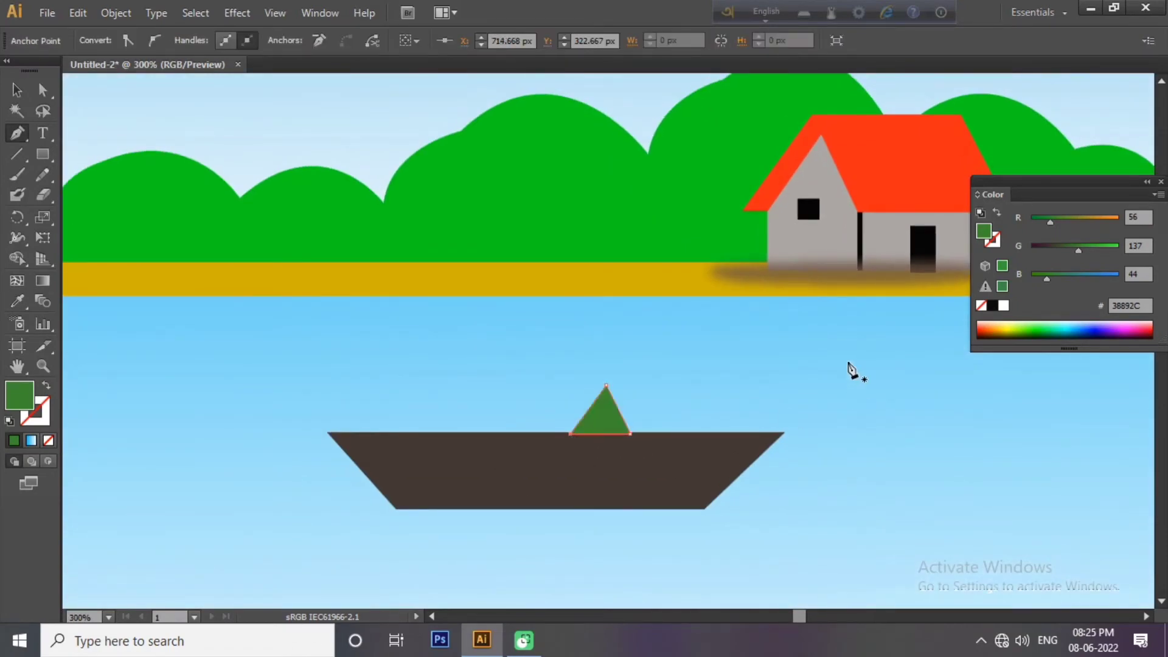
double_click(983, 231)
click(595, 532)
click(986, 400)
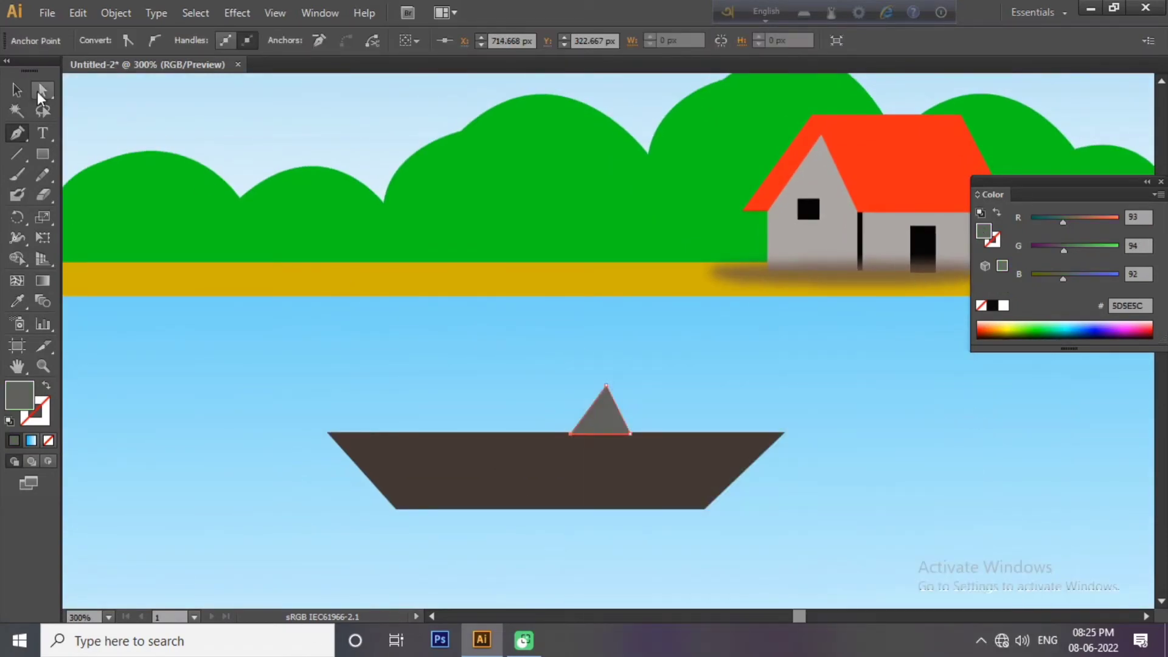
key(v)
click(911, 500)
Send the grey triangle backward behind the boat hull
right_click(589, 425)
click(827, 425)
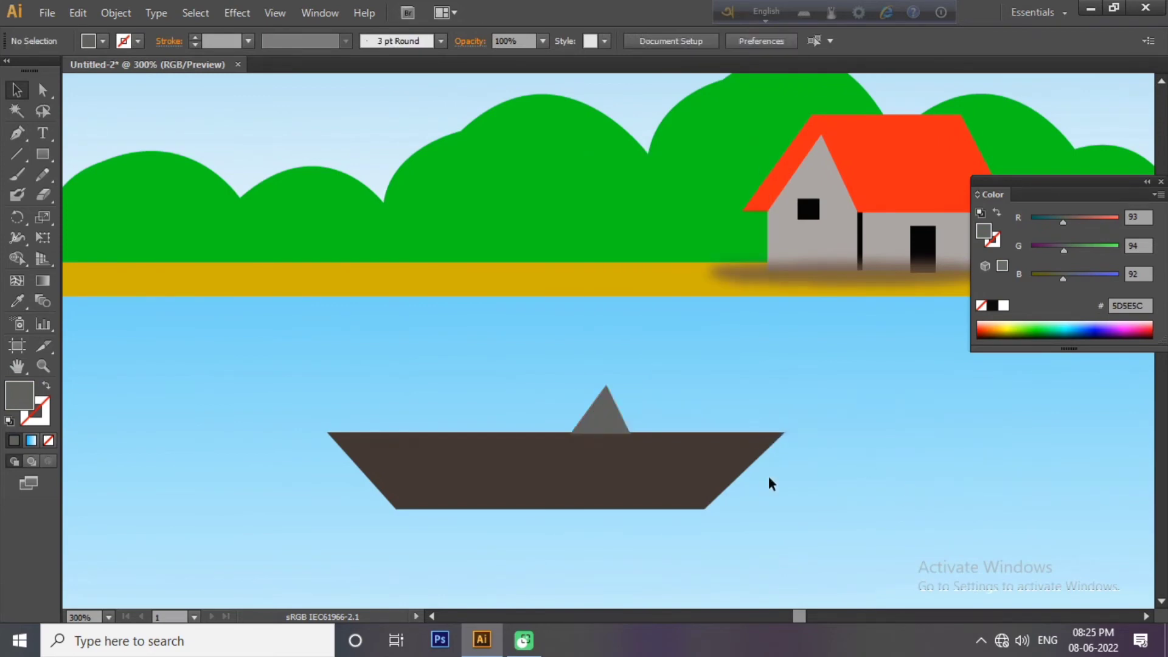
right_click(636, 461)
click(870, 496)
click(602, 417)
mouse_move(17, 132)
mouse_down()
mouse_move(73, 140)
mouse_move(18, 140)
mouse_up()
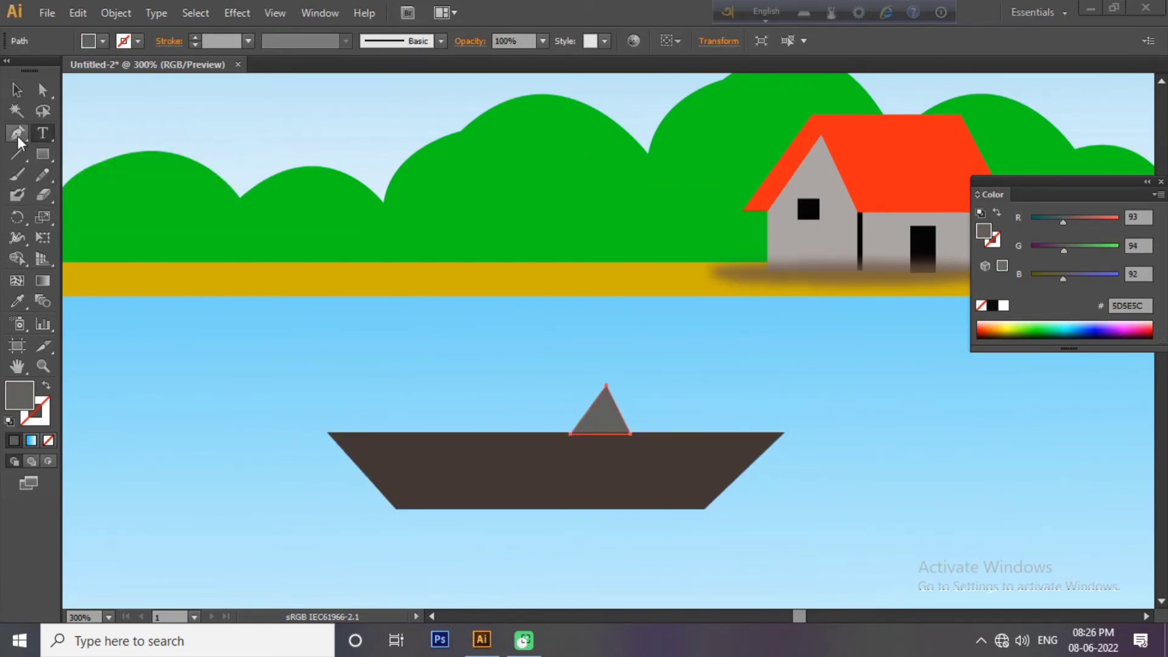
drag(43, 90, 82, 94)
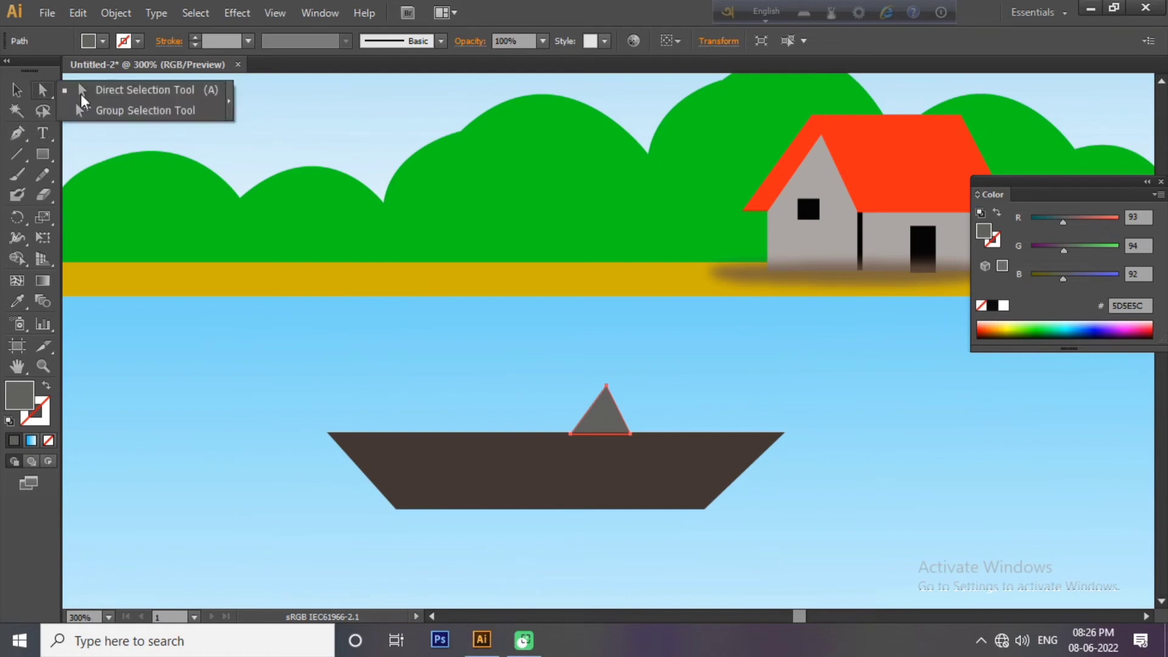
click(771, 456)
click(17, 133)
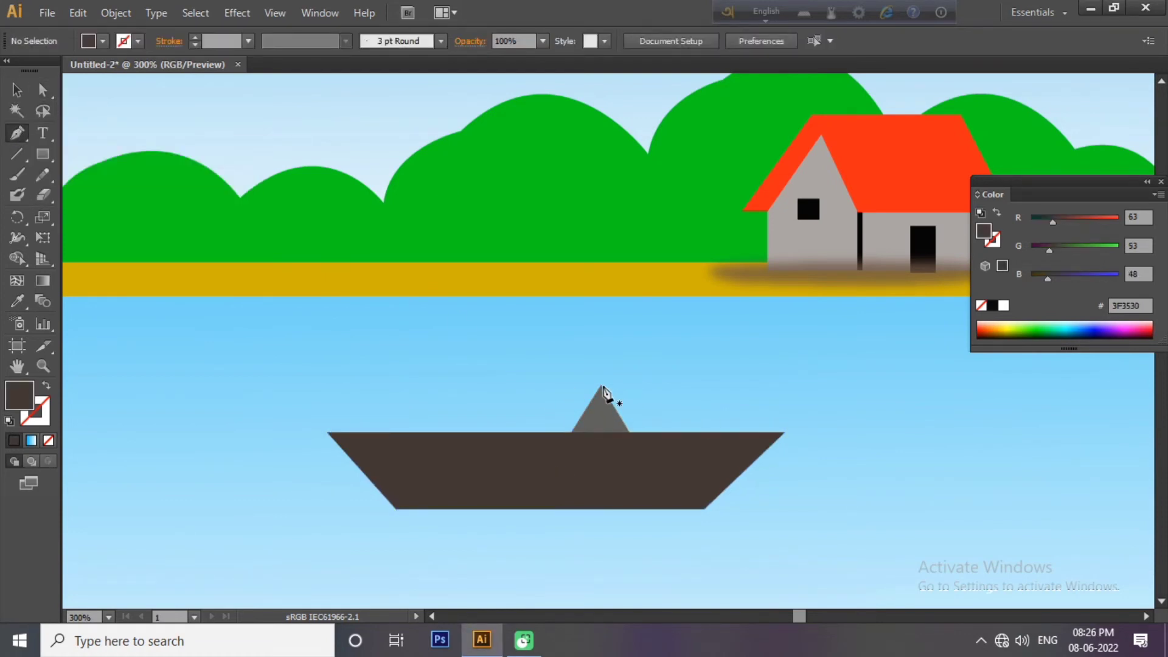
Draw a slanted sail beside the triangle, filled with the roof's red
click(720, 409)
click(739, 436)
click(630, 433)
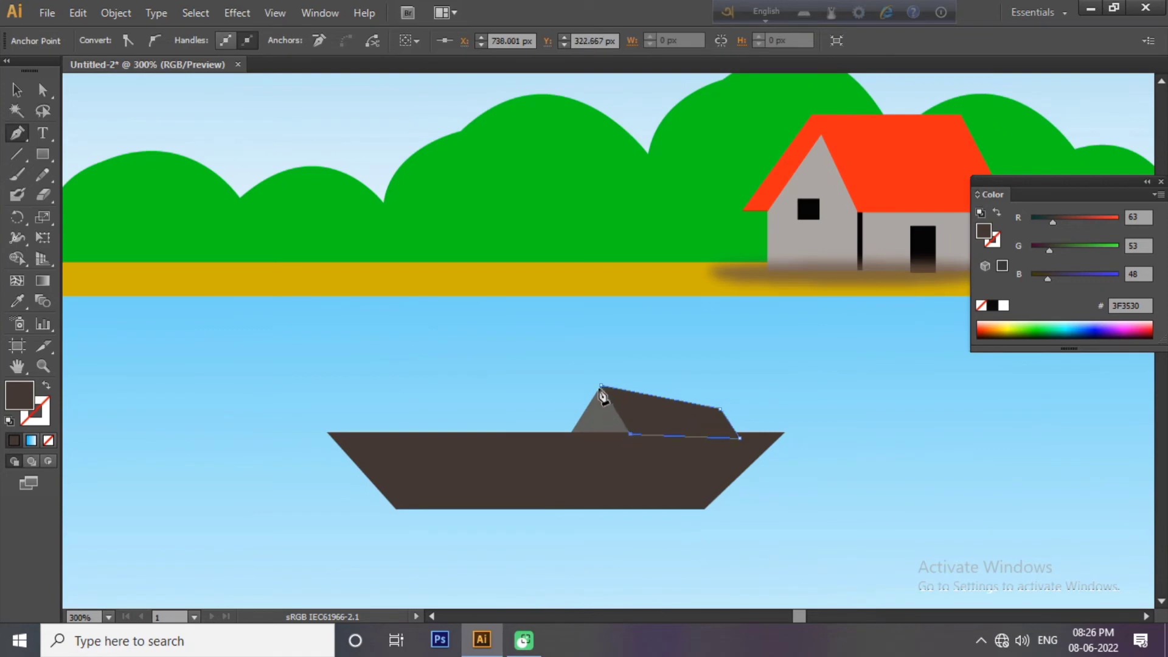
key(i)
click(874, 197)
key(v)
Bring the sail to the front and group all the boat's pieces
click(667, 472)
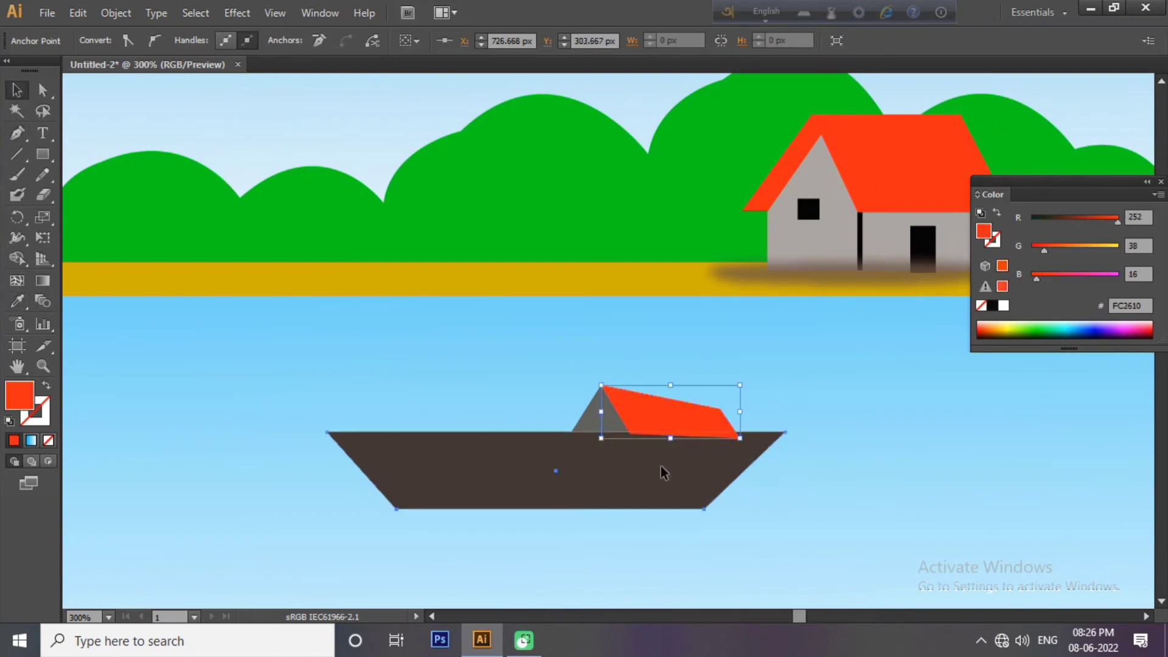
right_click(634, 474)
click(867, 442)
click(422, 429)
click(608, 486)
right_click(665, 493)
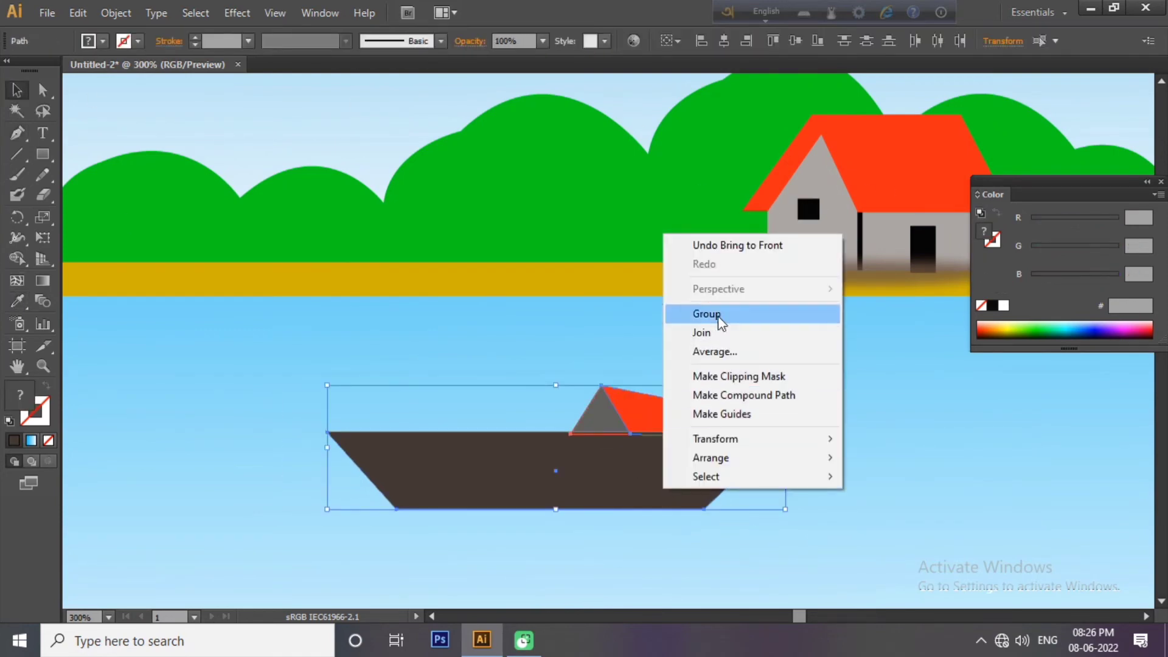
click(815, 532)
key(ctrl+minus)
key(ctrl+minus)
key(ctrl+minus)
key(ctrl+minus)
Zoom in to 300% on the boat and pen-draw a wavy line under its hull
scroll(811, 522, up, 1)
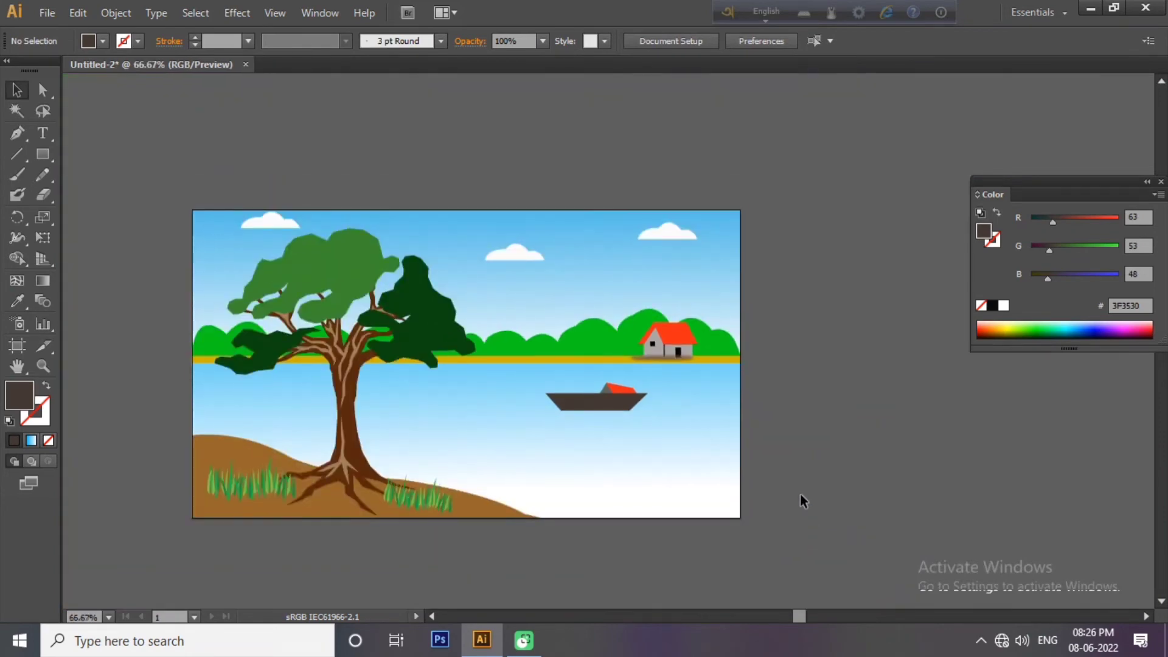
key(ctrl+minus)
key(ctrl+plus)
key(ctrl+plus)
drag(663, 514, 748, 469)
key(ctrl+plus)
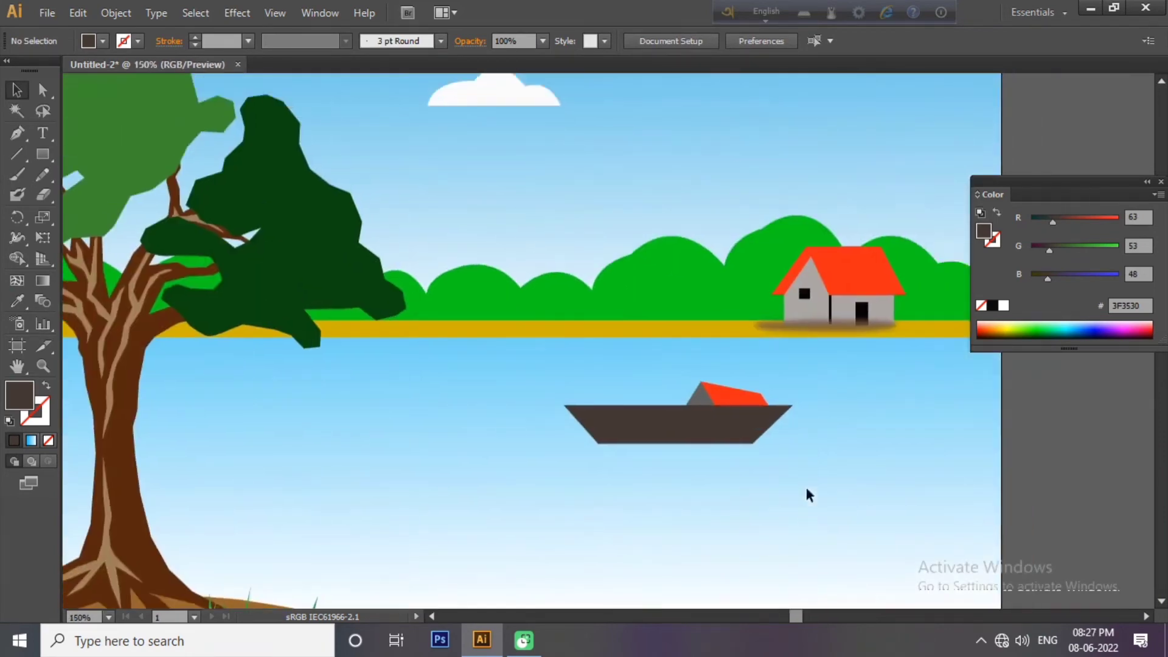
key(ctrl+plus)
key(ctrl+plus)
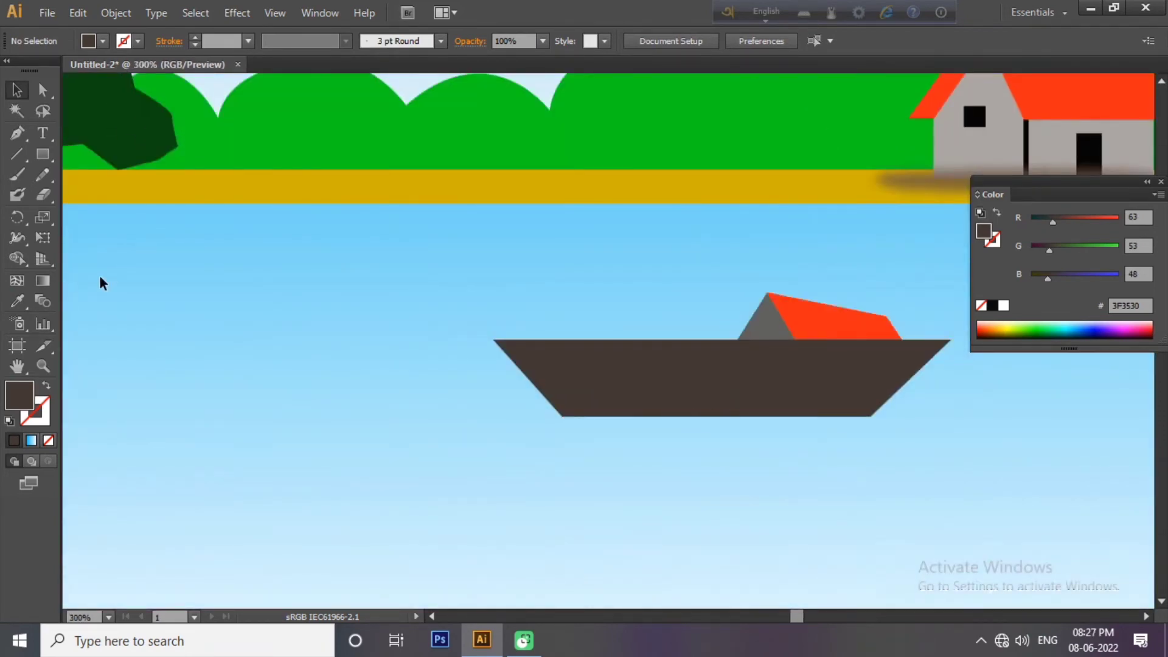
key(p)
click(522, 421)
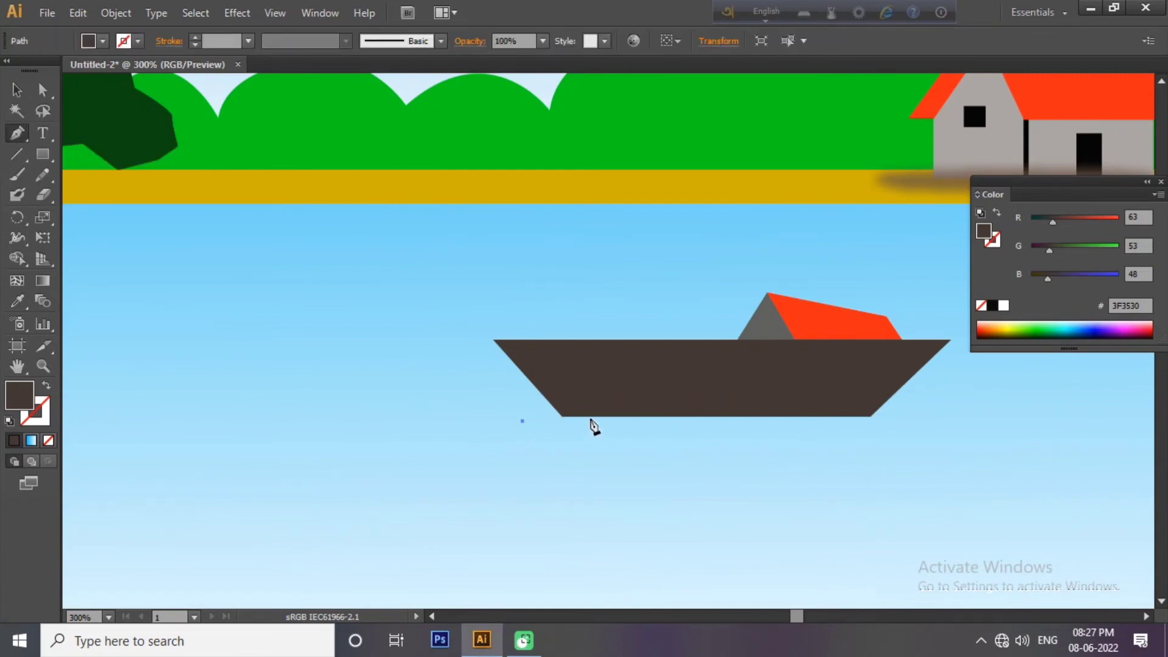
mouse_move(598, 420)
mouse_down()
mouse_move(633, 429)
mouse_move(675, 409)
mouse_move(713, 445)
mouse_up()
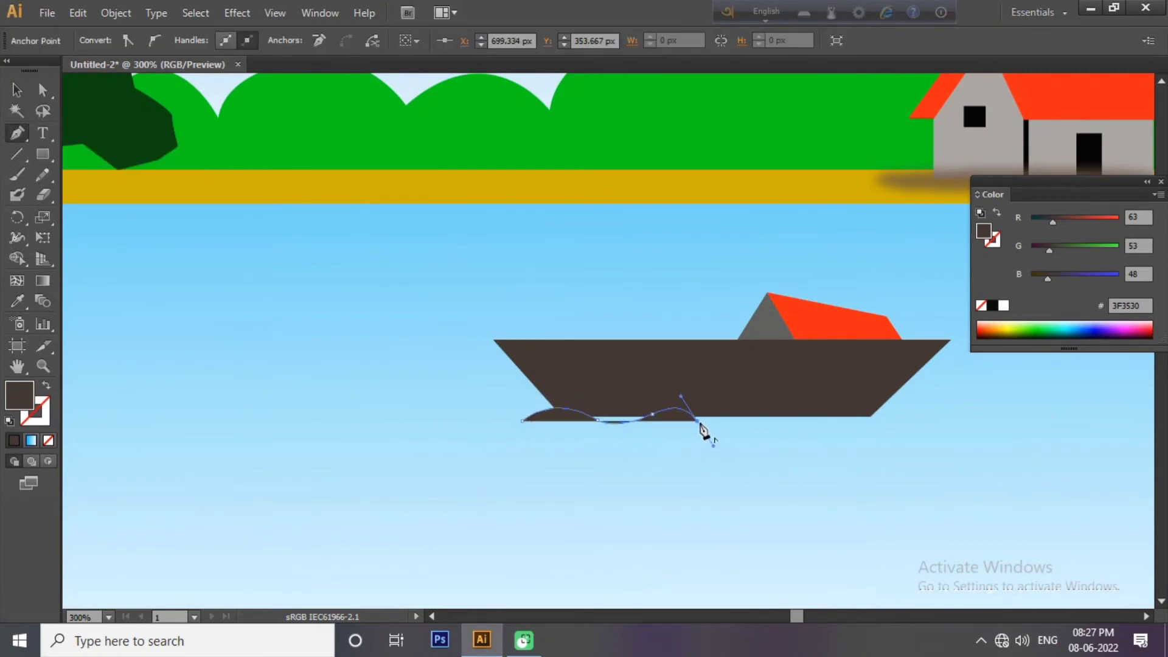
mouse_move(767, 398)
mouse_down()
mouse_move(735, 420)
mouse_move(796, 449)
mouse_up()
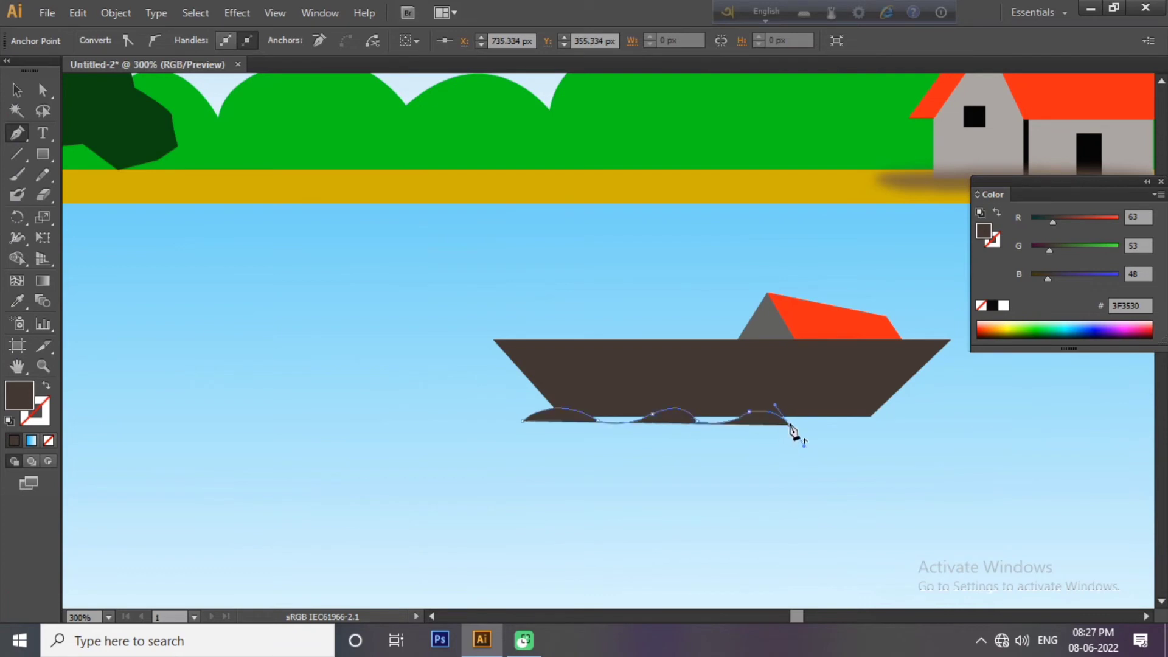
mouse_move(826, 413)
mouse_down()
mouse_move(875, 399)
mouse_move(858, 394)
mouse_move(900, 450)
mouse_move(942, 404)
mouse_up()
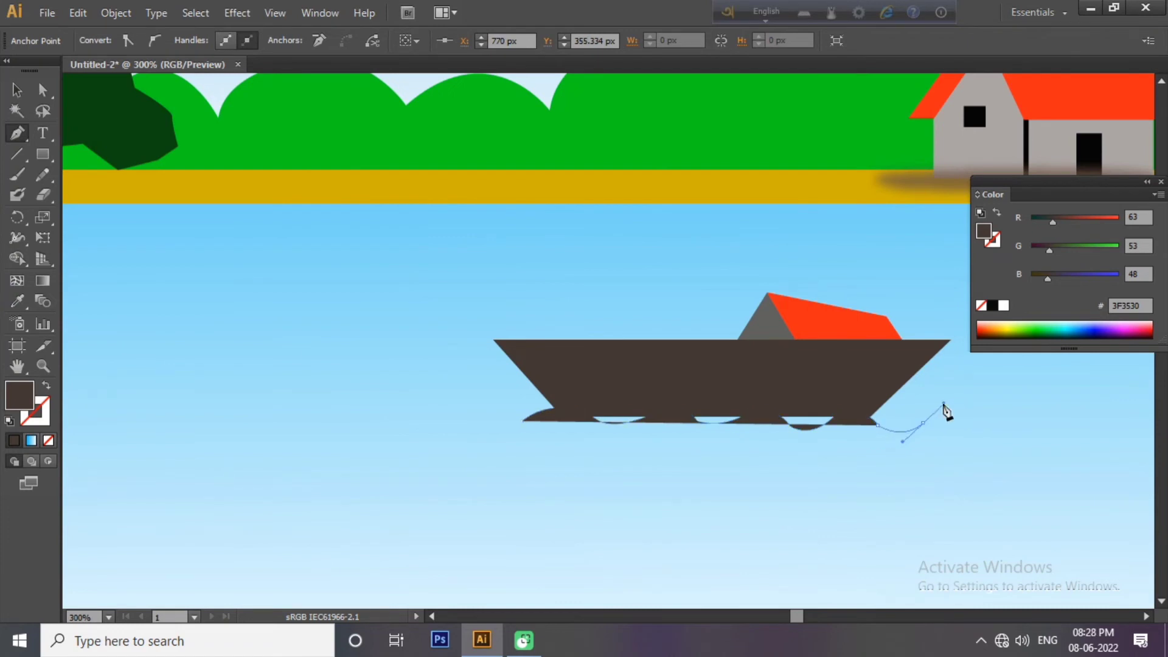
key(v)
Give the wave a 2E69FF blue stroke at 4 pt weight
click(981, 306)
click(995, 243)
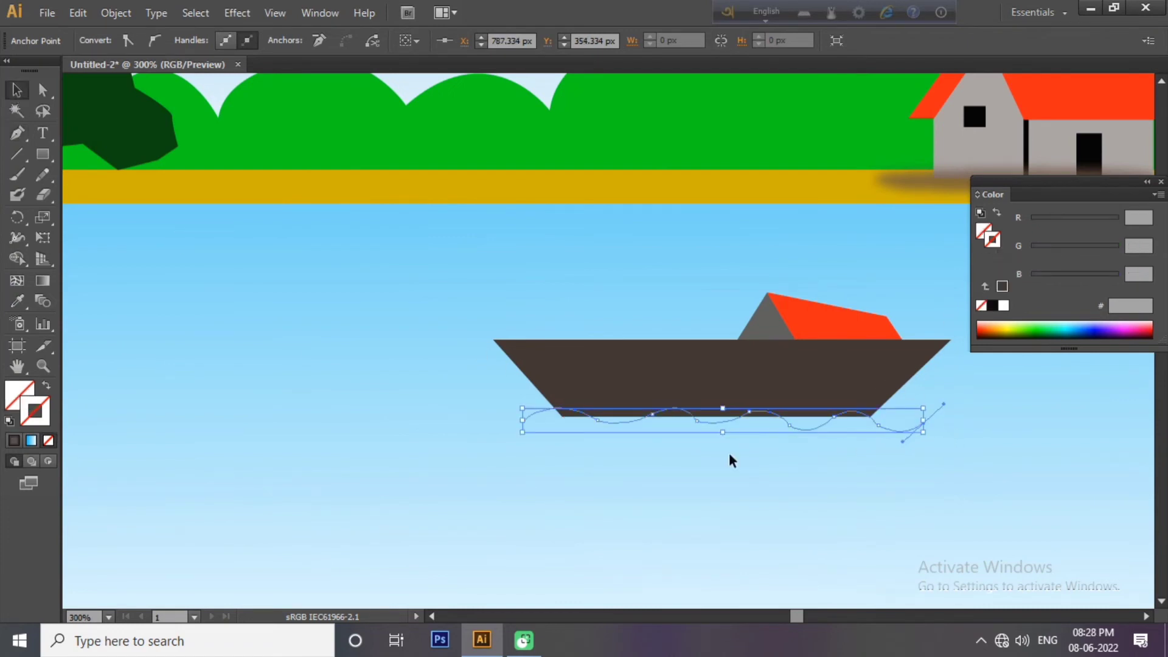
click(1092, 325)
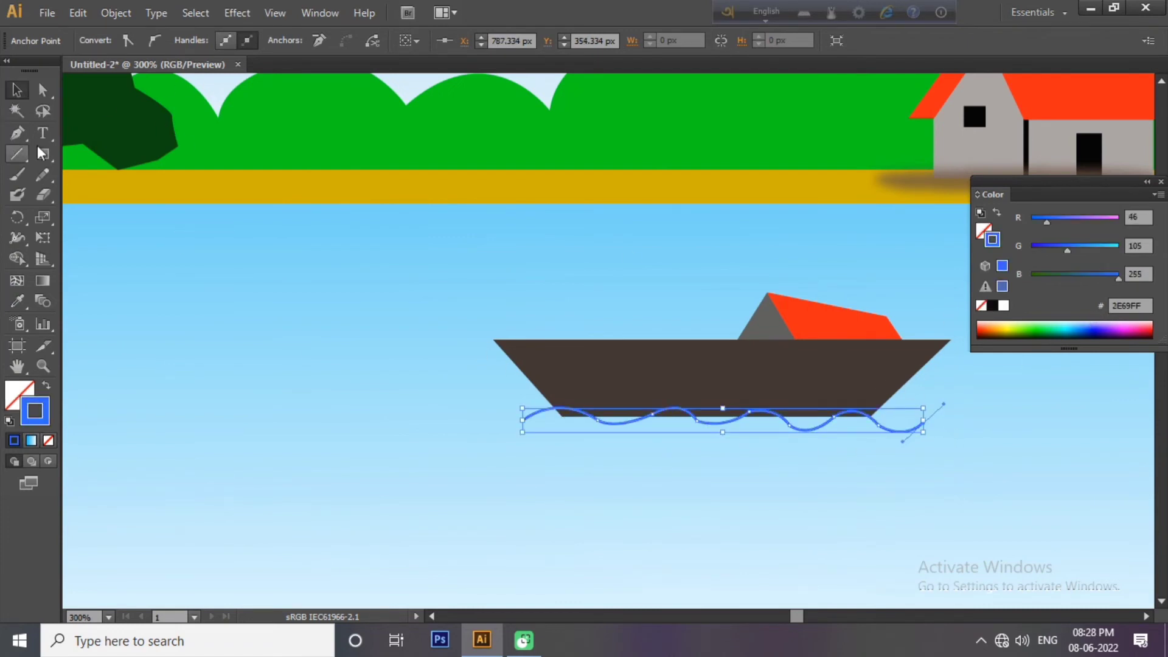
click(320, 13)
click(391, 363)
click(206, 148)
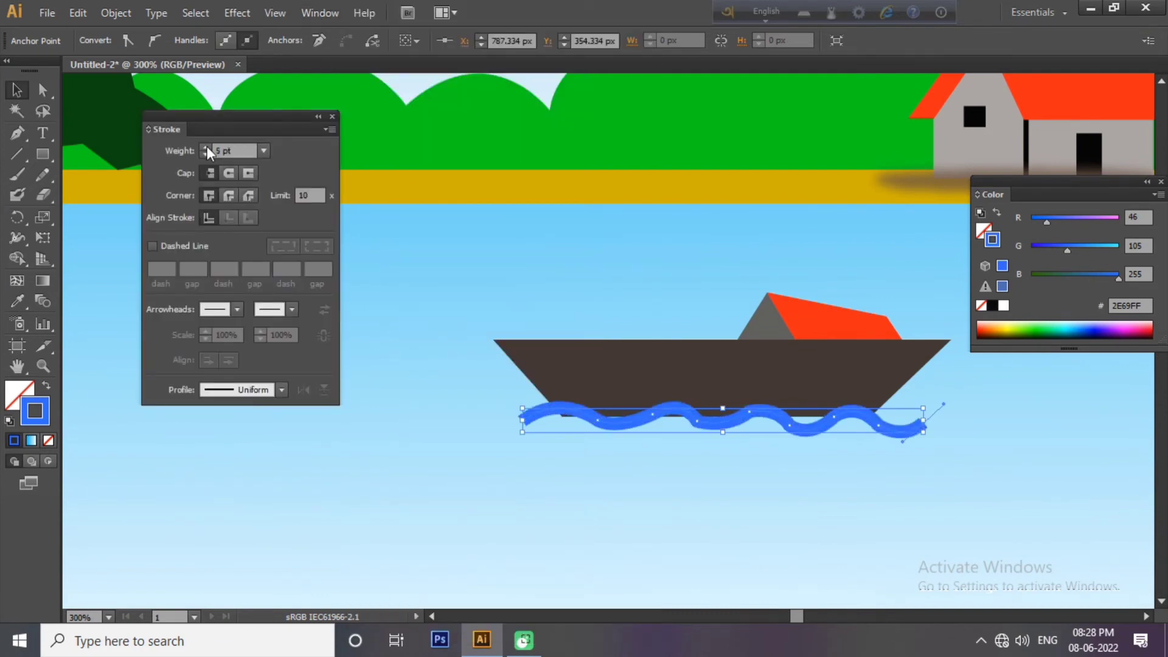
text(4)
click(718, 424)
click(48, 180)
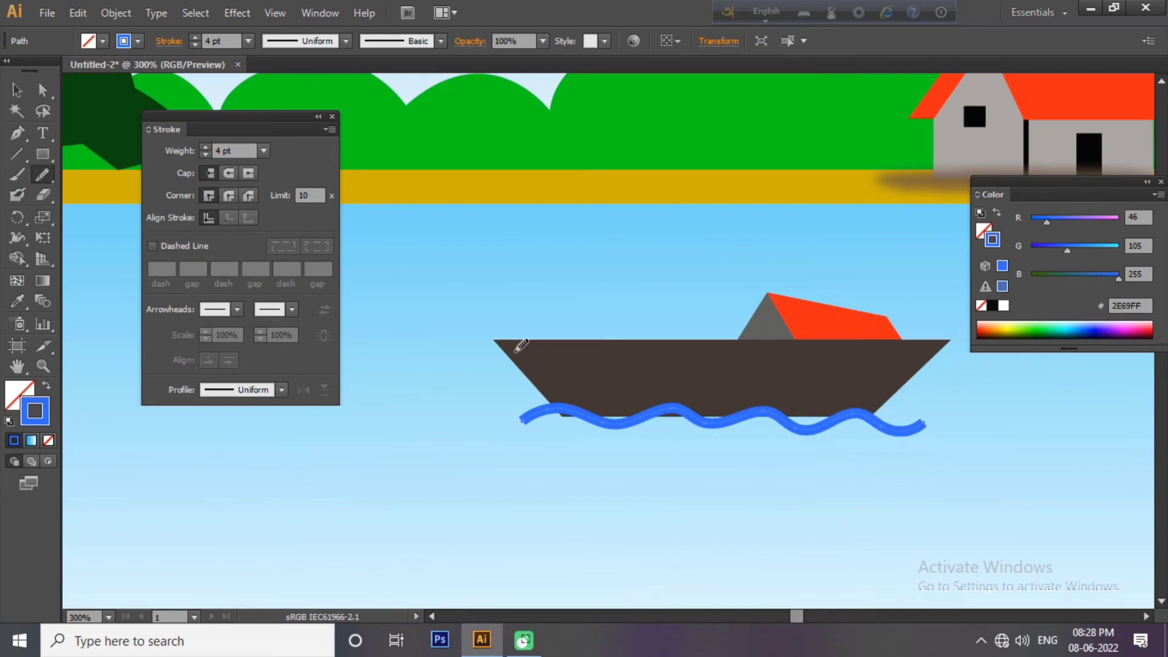
click(332, 116)
Place a copy of the wave just below and recolour its stroke 71A0F4
key(v)
click(720, 418)
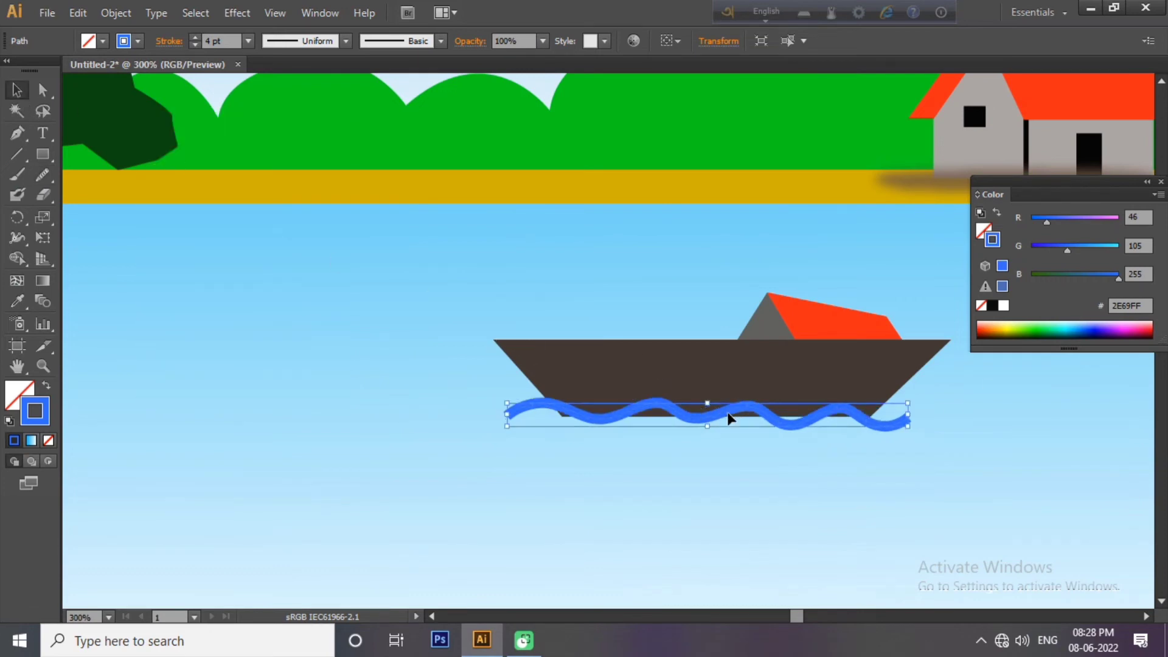
drag(731, 418, 732, 443)
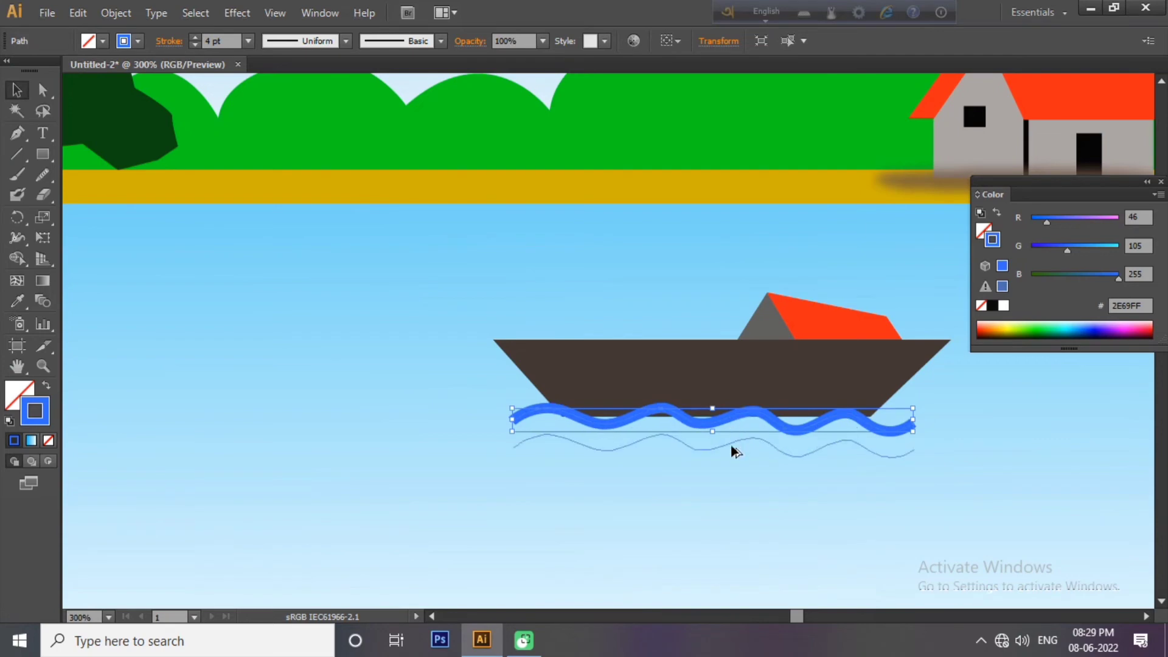
double_click(992, 239)
click(1028, 402)
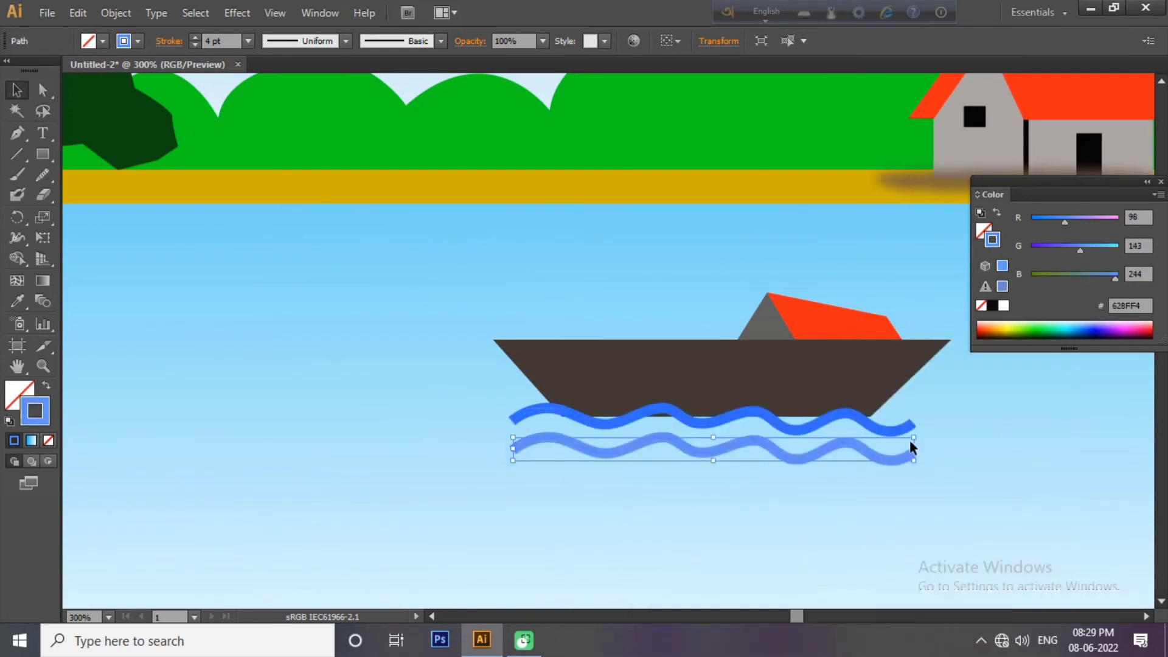
double_click(992, 239)
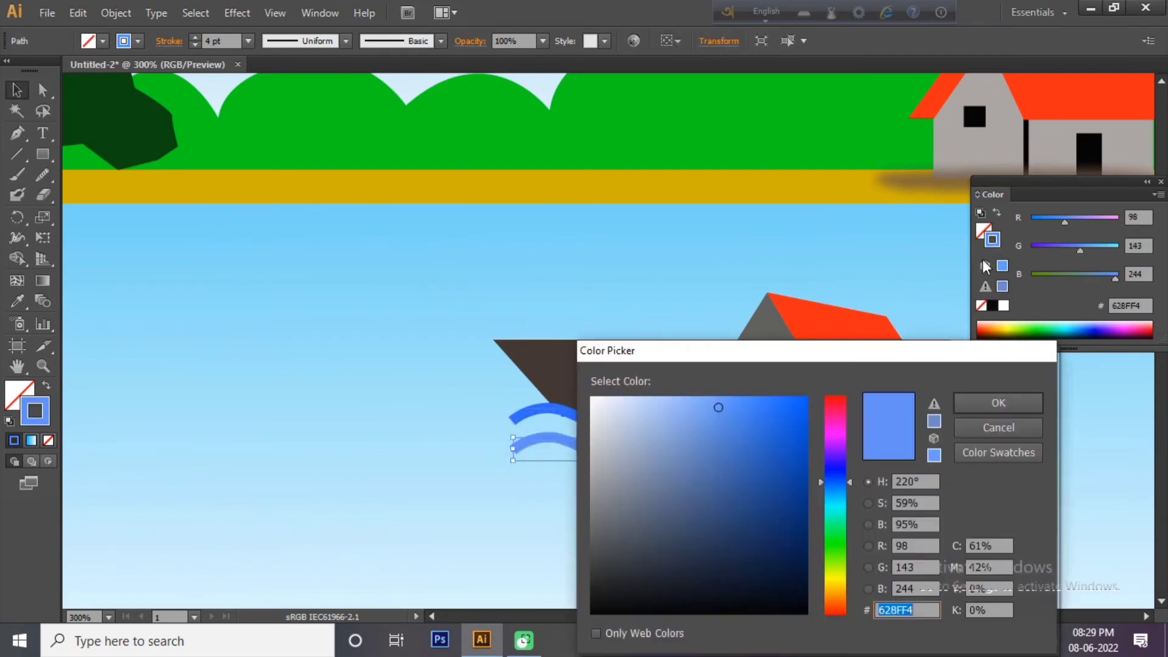
text(71A0F4)
click(960, 402)
click(855, 526)
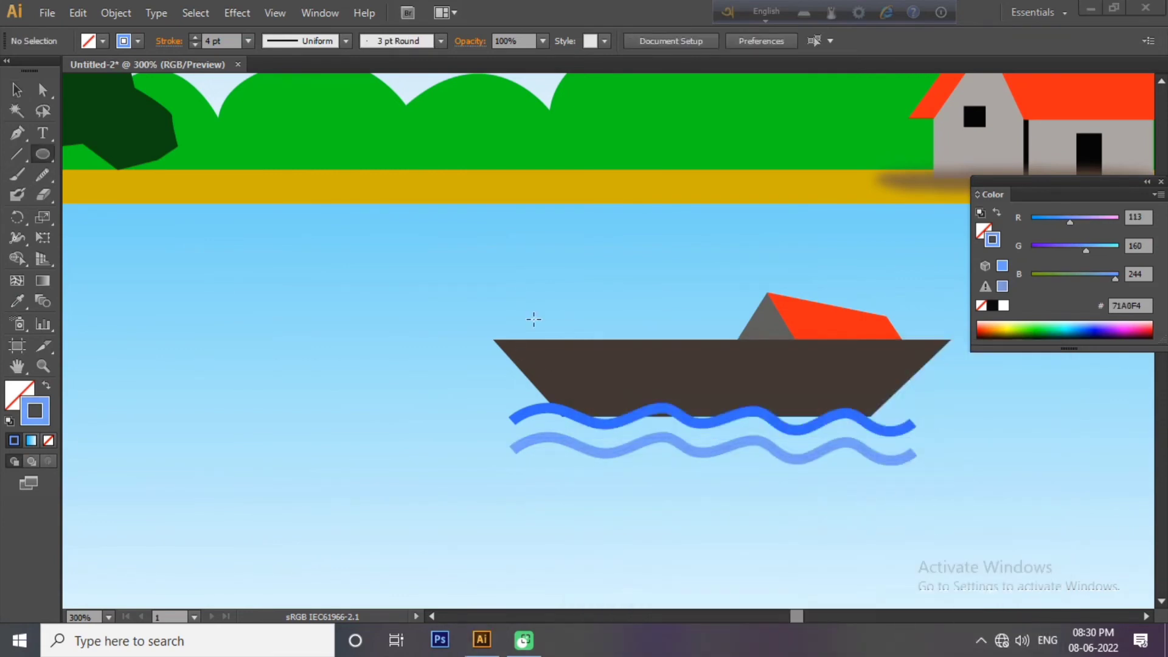
Draw a small 1 pt circle for the rower's head and a short body path
click(992, 305)
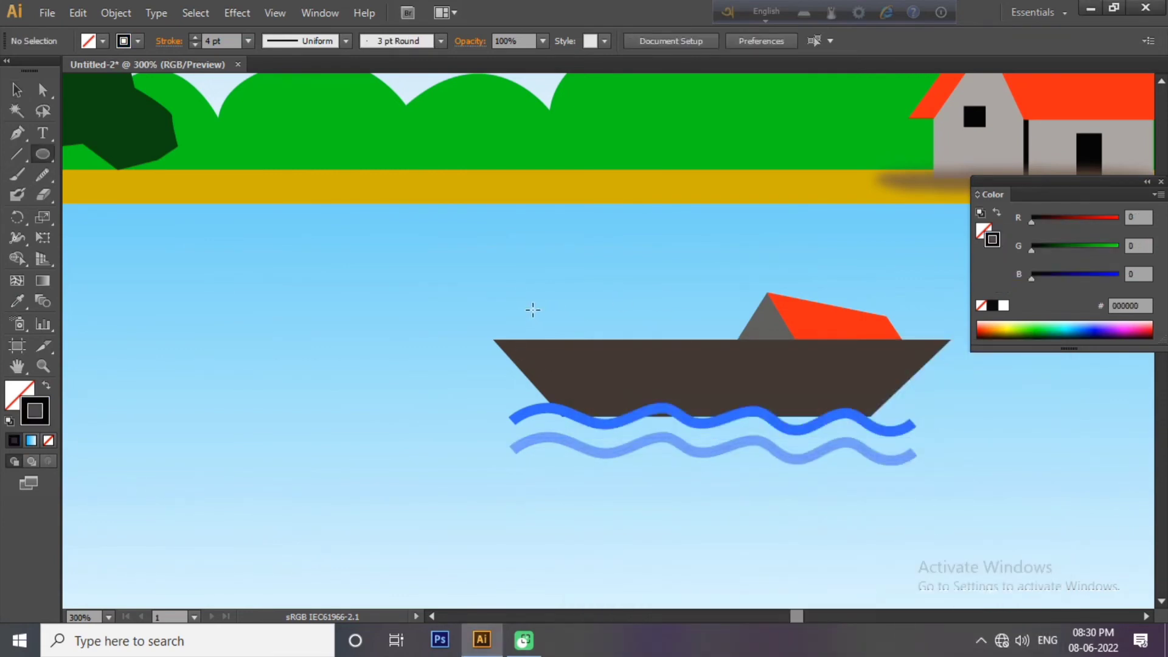
drag(526, 305, 548, 327)
click(194, 44)
click(194, 44)
click(193, 44)
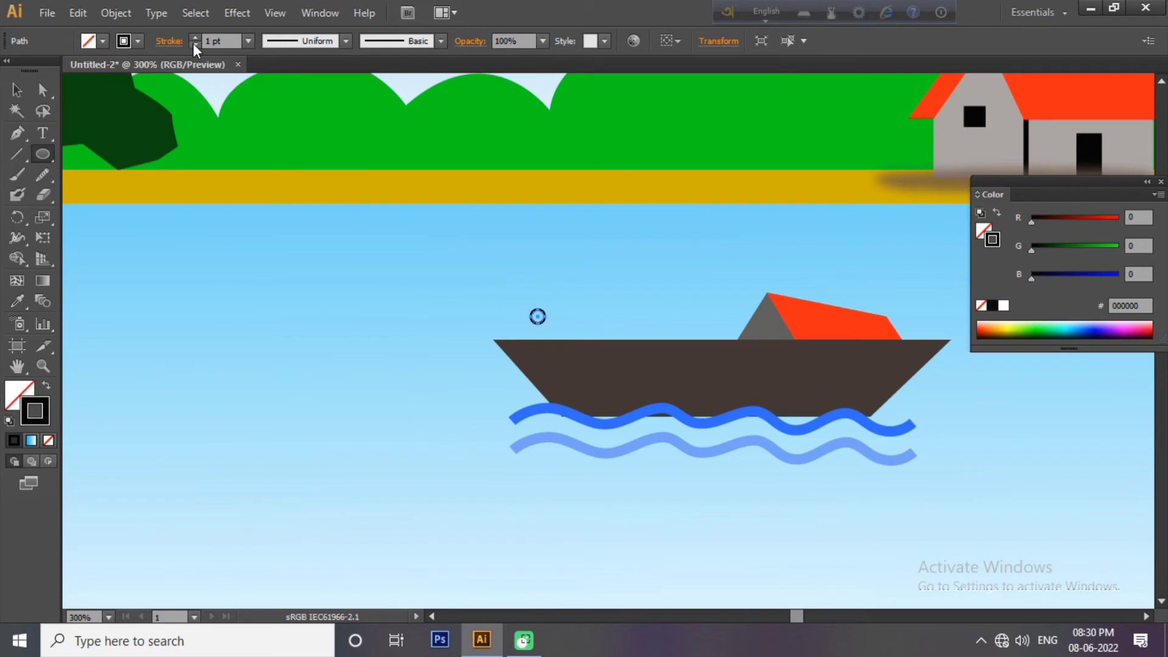
key(v)
click(305, 298)
key(ctrl+z)
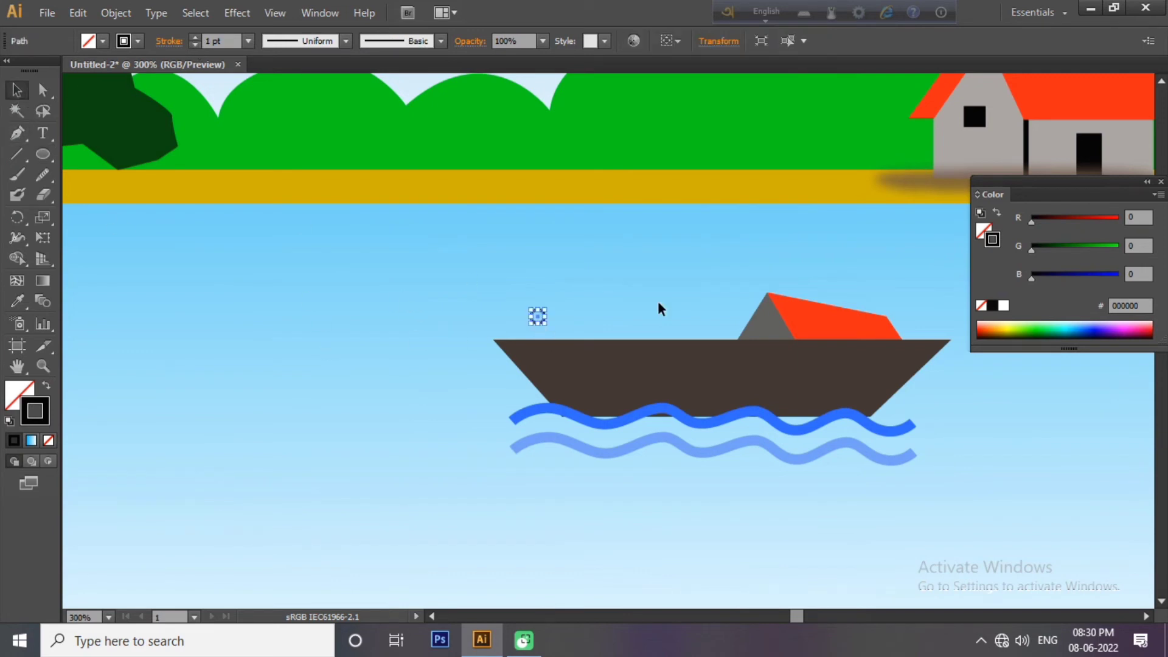
click(658, 300)
key(p)
click(537, 336)
key(ctrl+z)
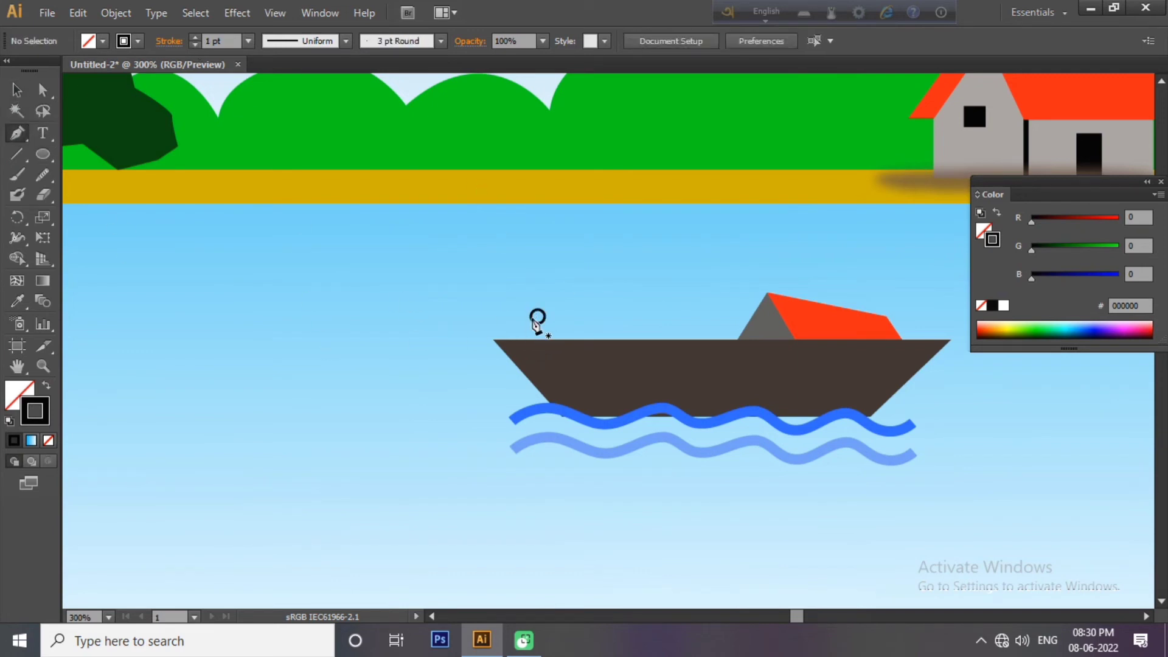
click(534, 352)
click(531, 345)
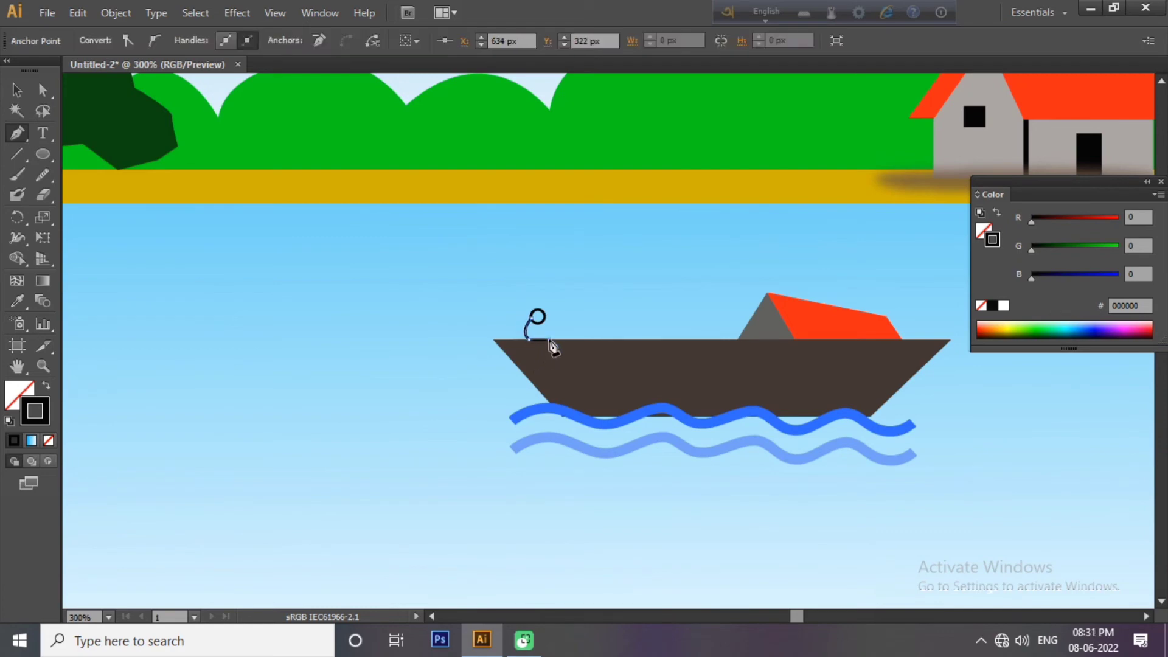
key(v)
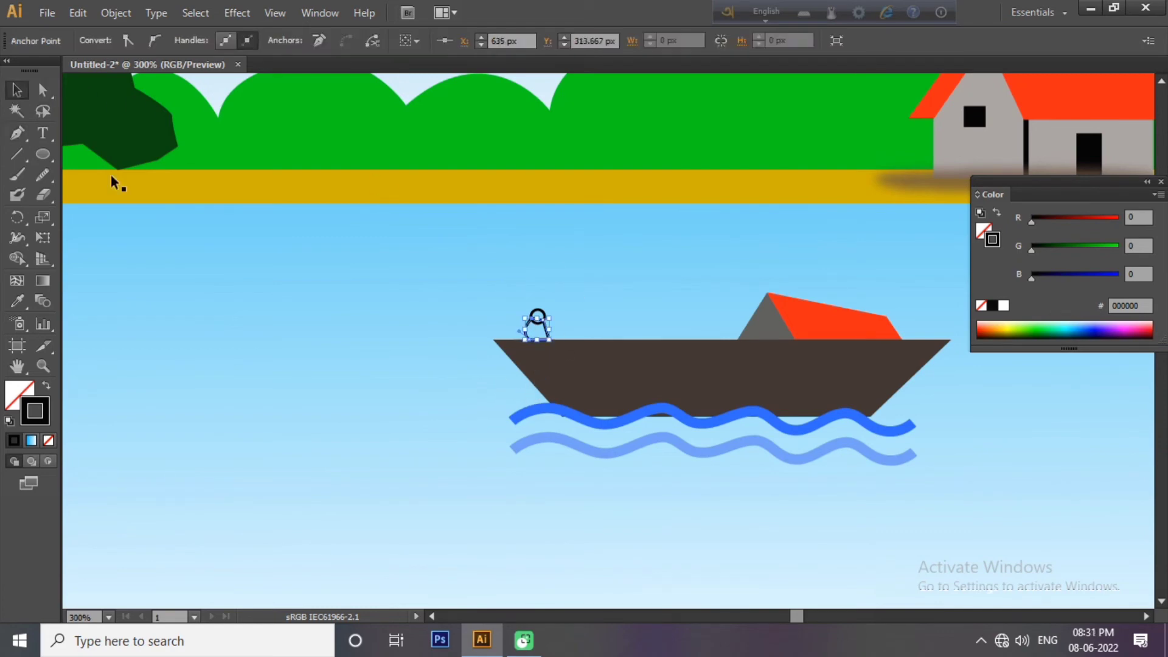
click(115, 12)
click(146, 135)
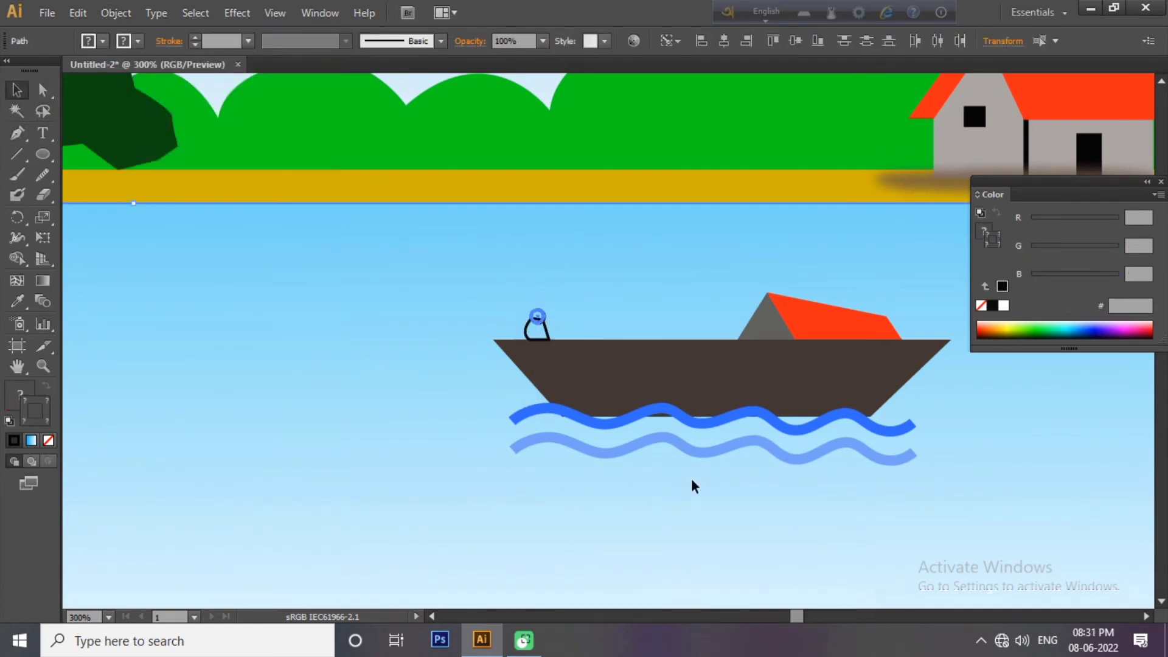
Fill the rower's head black and the body bright orange
double_click(982, 225)
click(998, 424)
scroll(871, 461, down, 1)
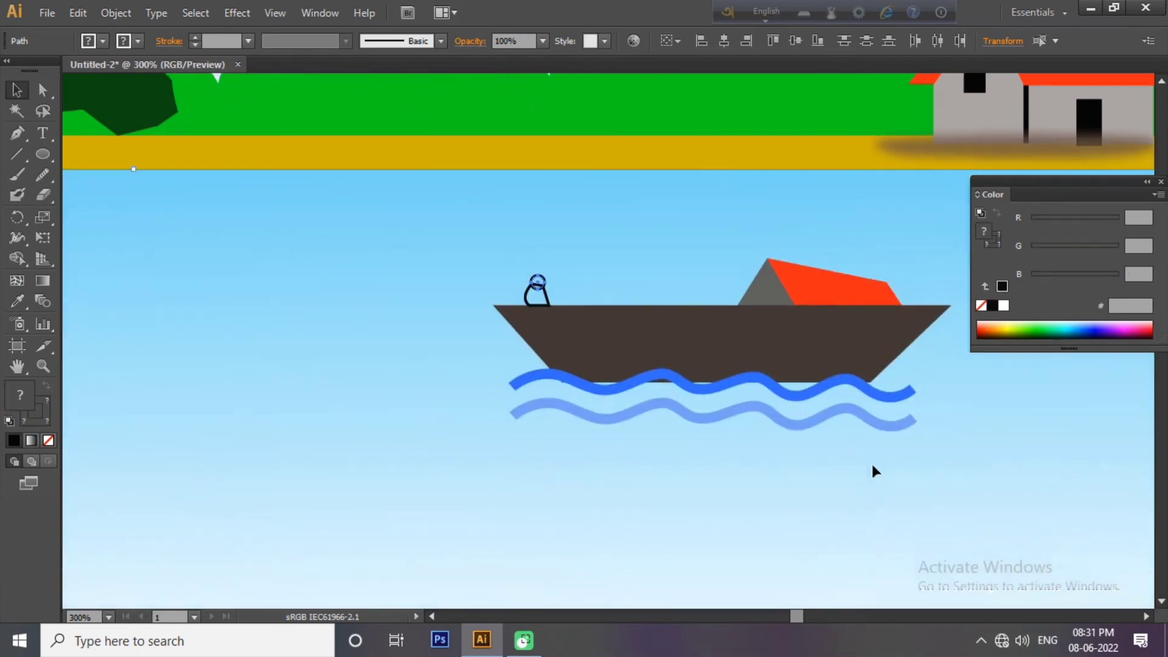
scroll(871, 465, down, 3)
key(ctrl+minus)
key(ctrl+minus)
key(ctrl+shift+a)
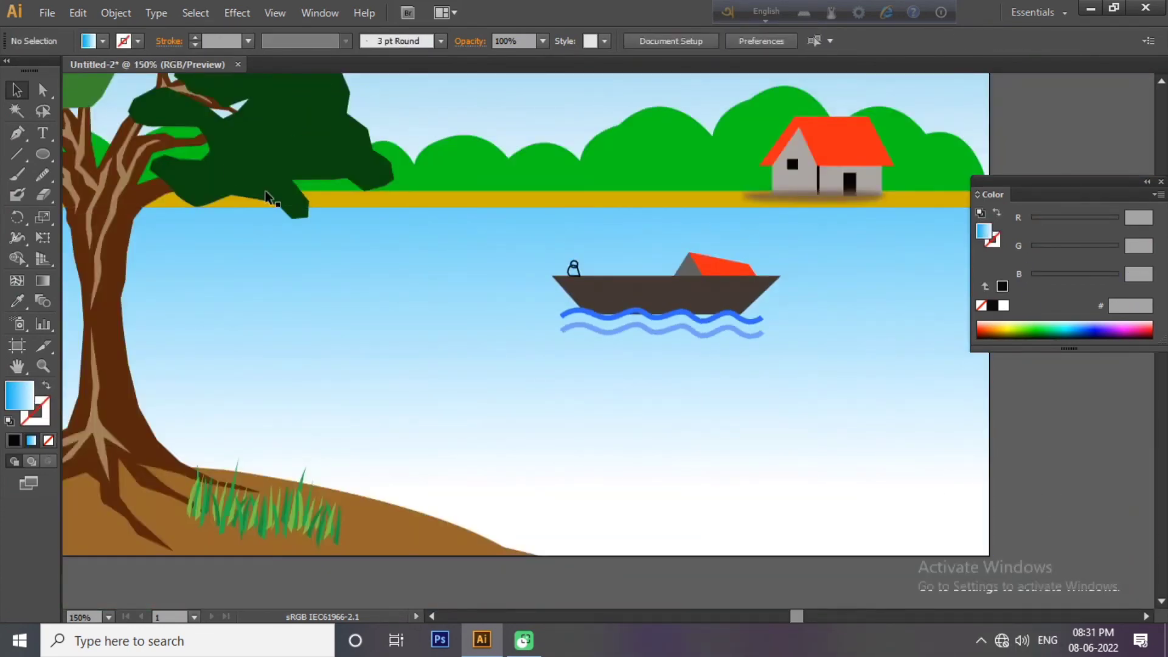
key(ctrl+plus)
key(ctrl+plus)
key(ctrl+plus)
scroll(378, 258, up, 2)
click(563, 279)
click(991, 305)
click(549, 295)
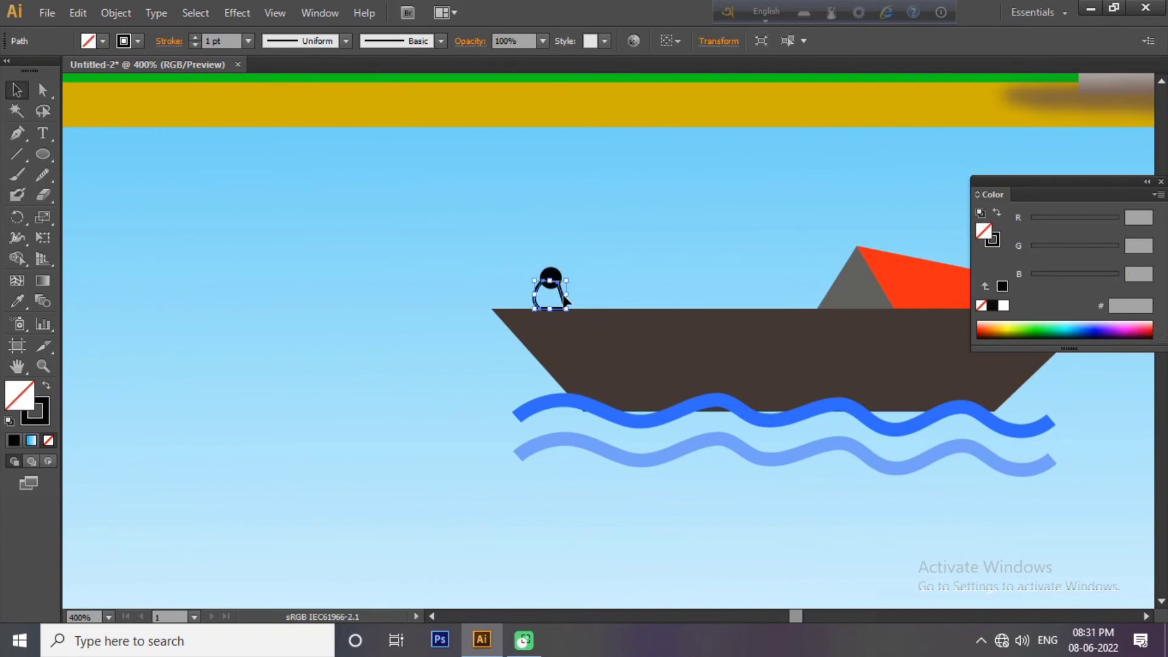
click(1004, 326)
click(1145, 329)
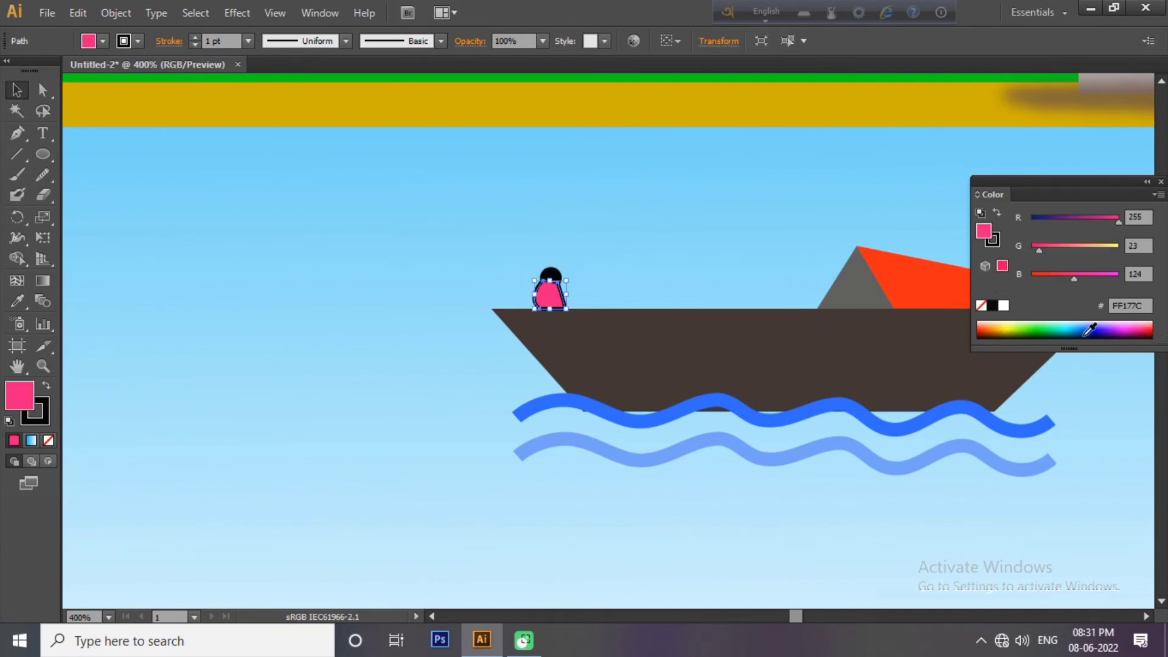
click(1001, 324)
click(1001, 327)
click(750, 430)
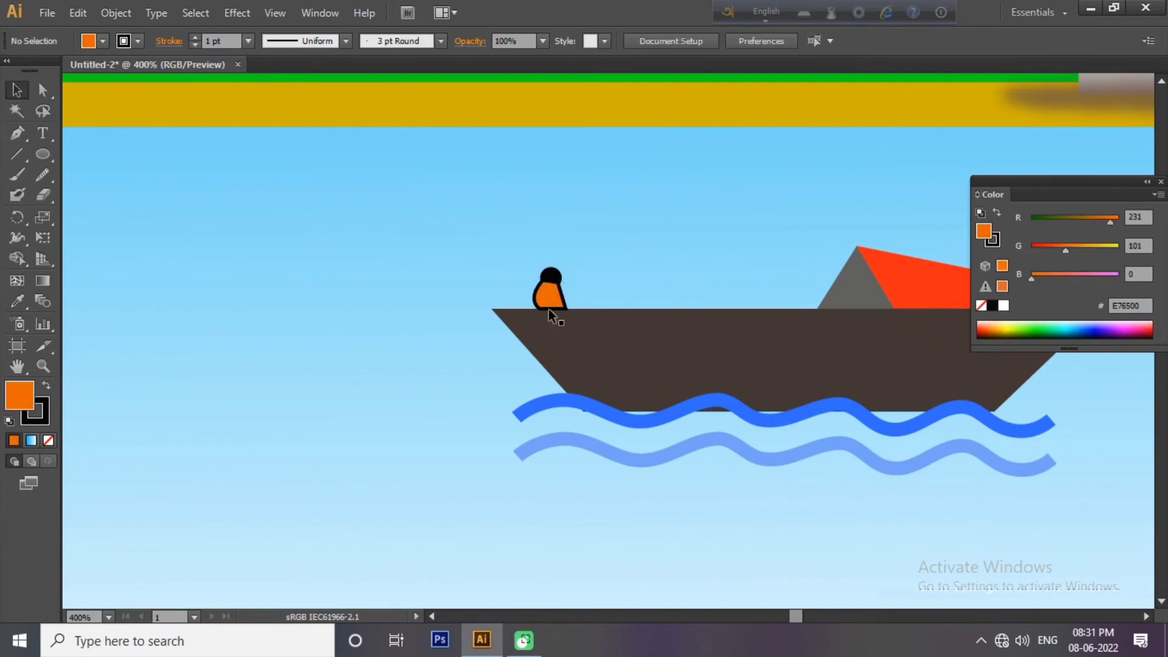
Draw a long black pole from the rower's hand down into the water
click(572, 323)
click(17, 154)
drag(559, 290, 574, 277)
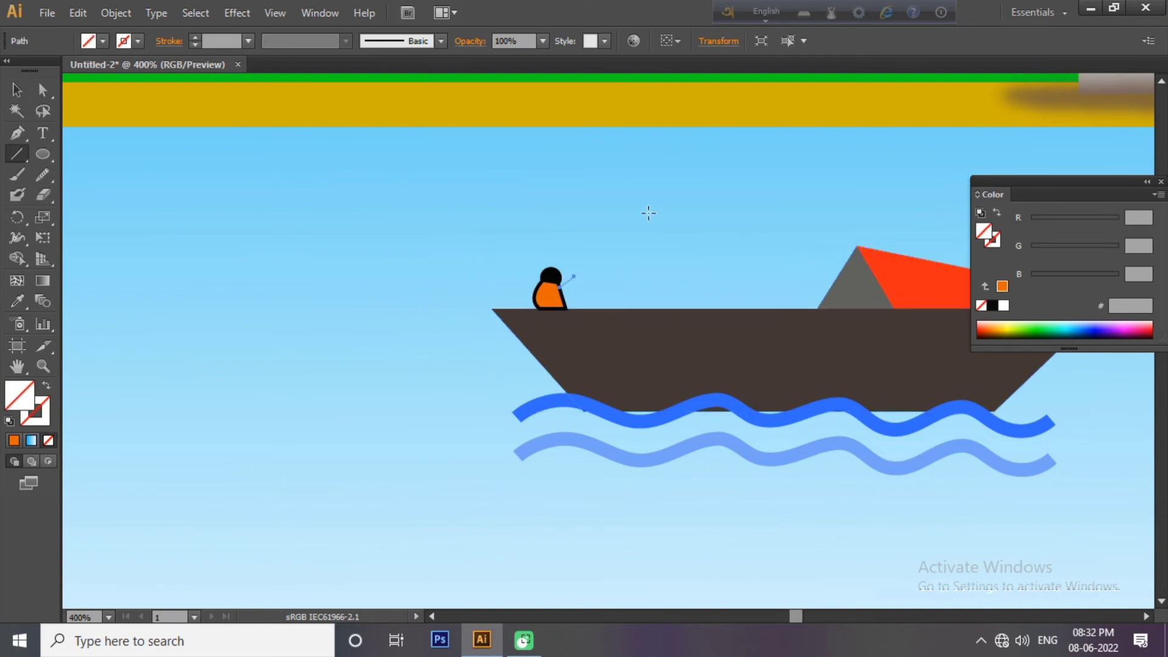
key(v)
key(ctrl+shift+a)
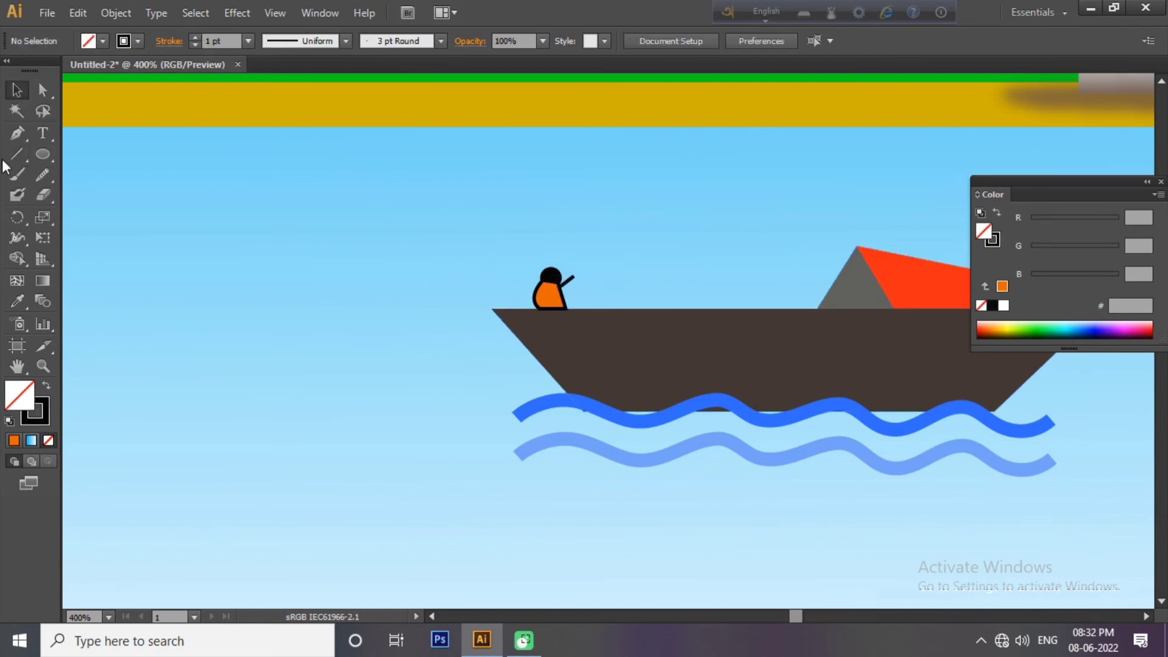
click(17, 154)
drag(545, 418, 545, 417)
key(v)
key(ctrl+shift+a)
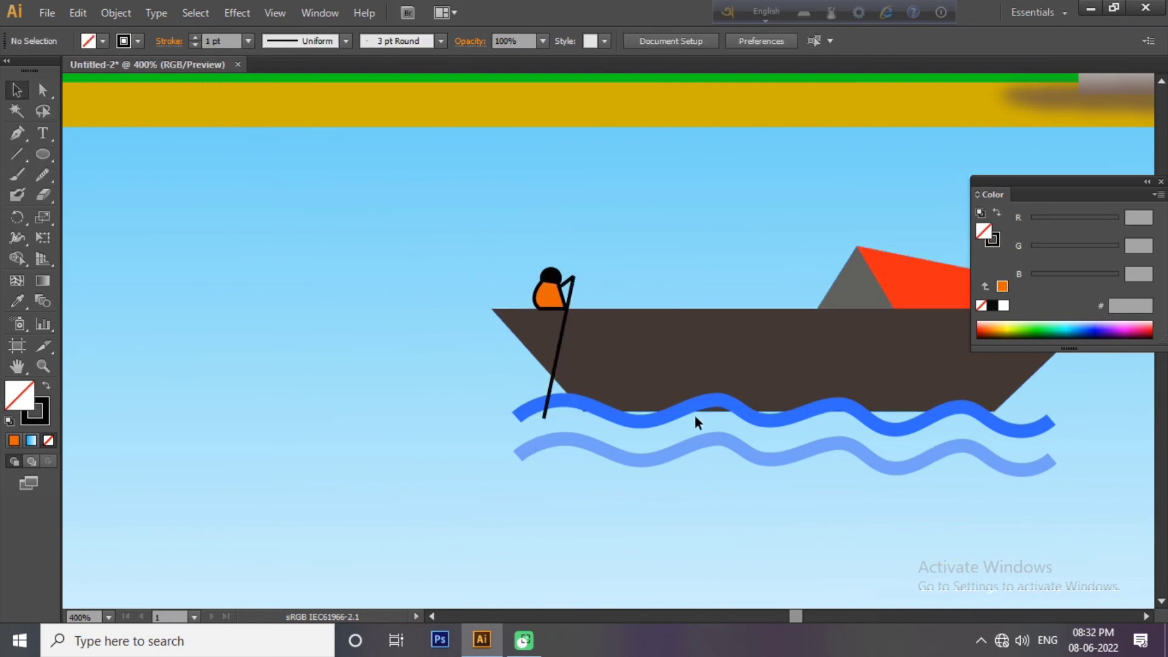
click(560, 350)
click(679, 497)
key(ctrl+1)
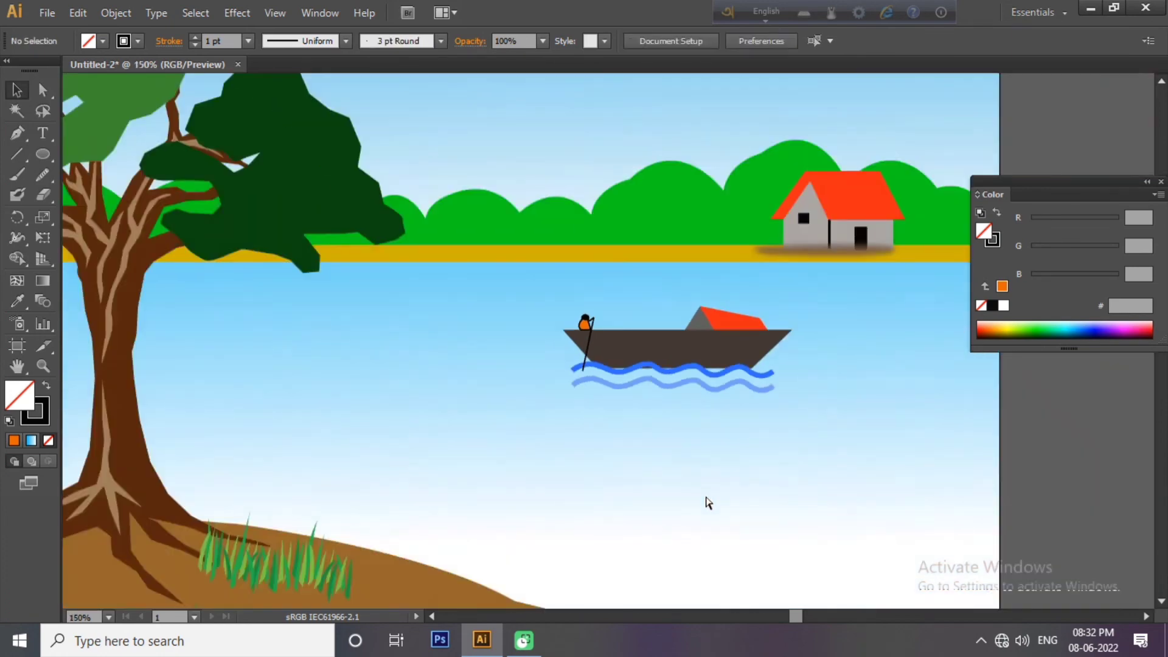
Open the Symbol Libraries and browse through to the Primitive library
drag(673, 444, 730, 449)
click(320, 12)
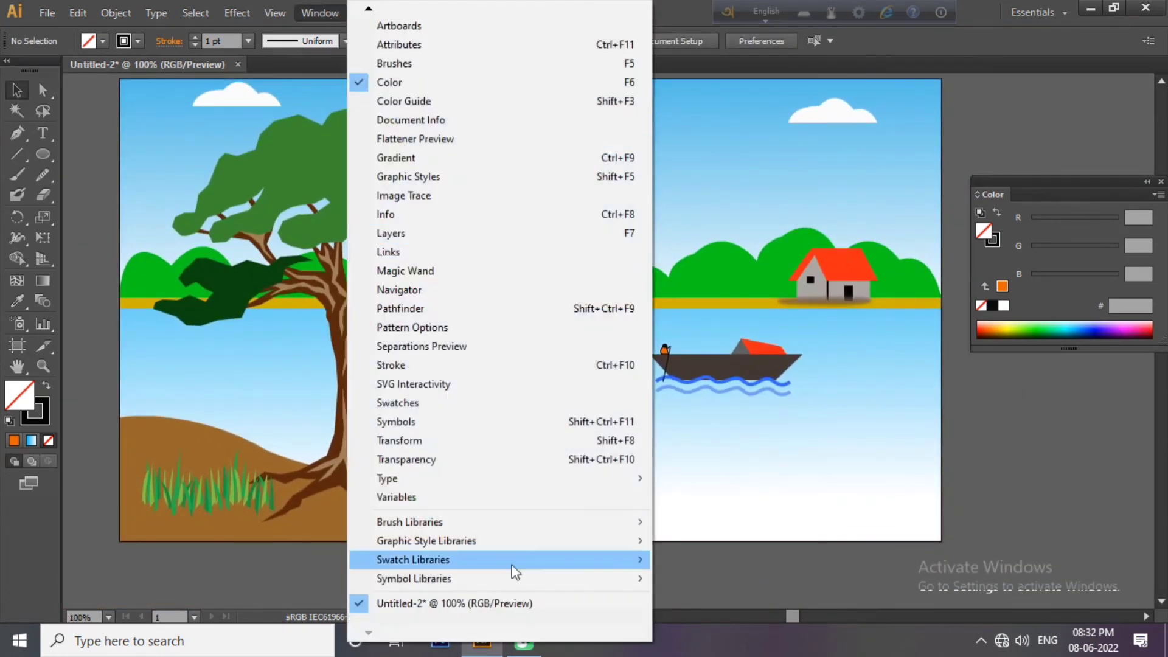
click(688, 293)
click(444, 469)
click(444, 469)
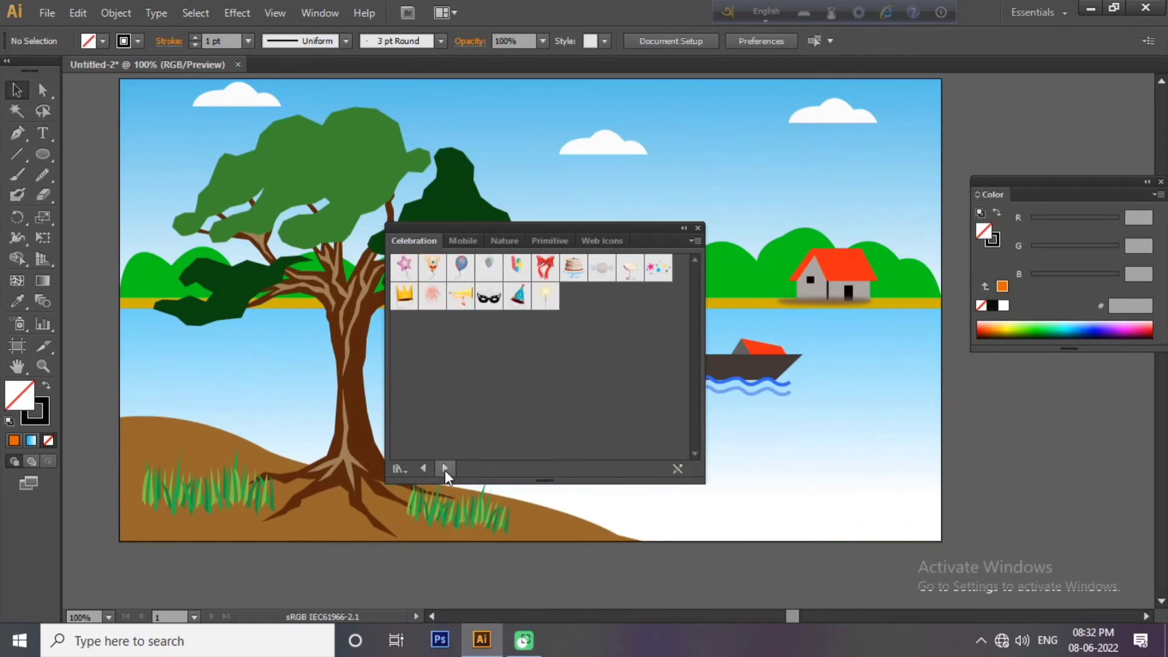
click(444, 469)
click(444, 468)
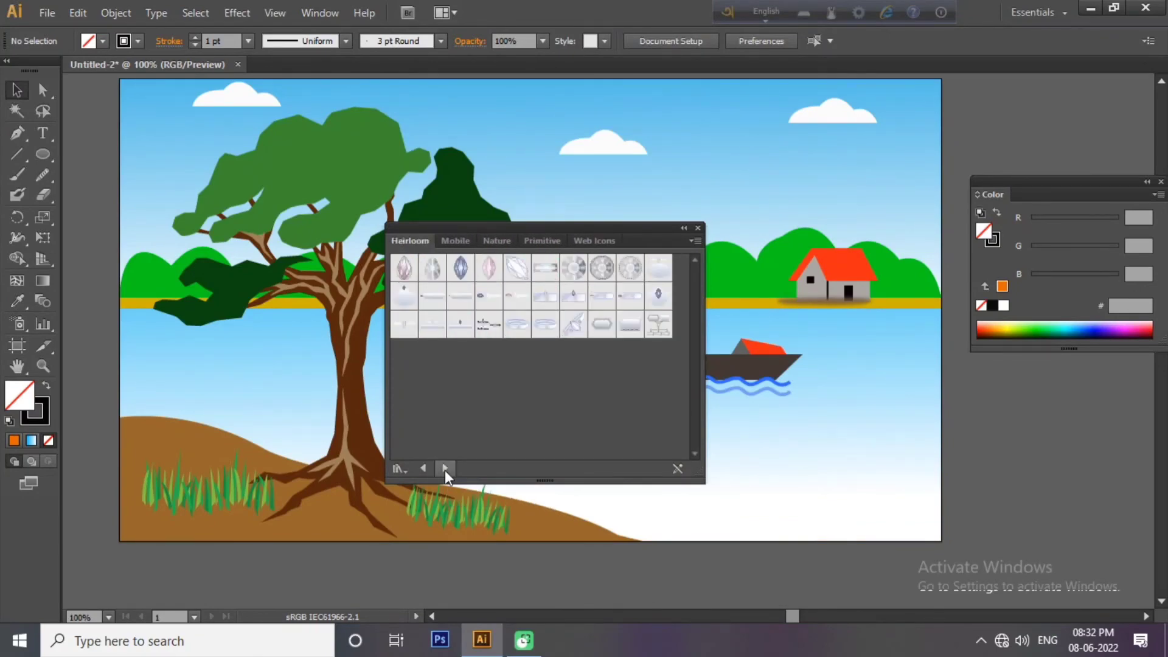
click(444, 468)
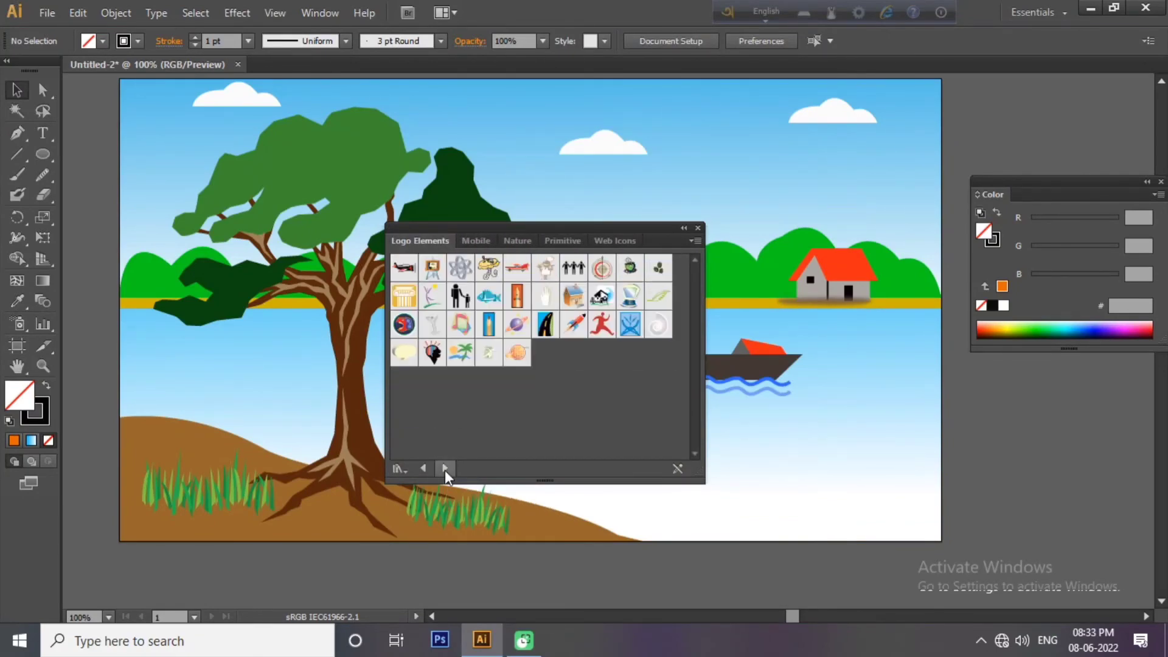
click(444, 469)
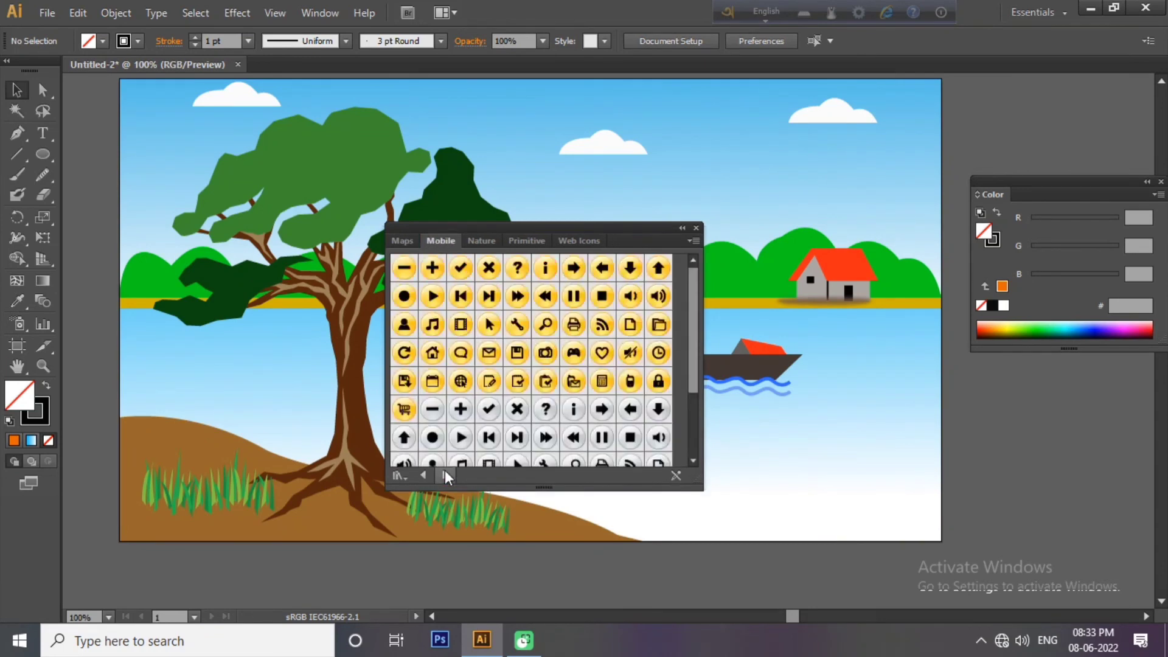
click(444, 471)
click(444, 471)
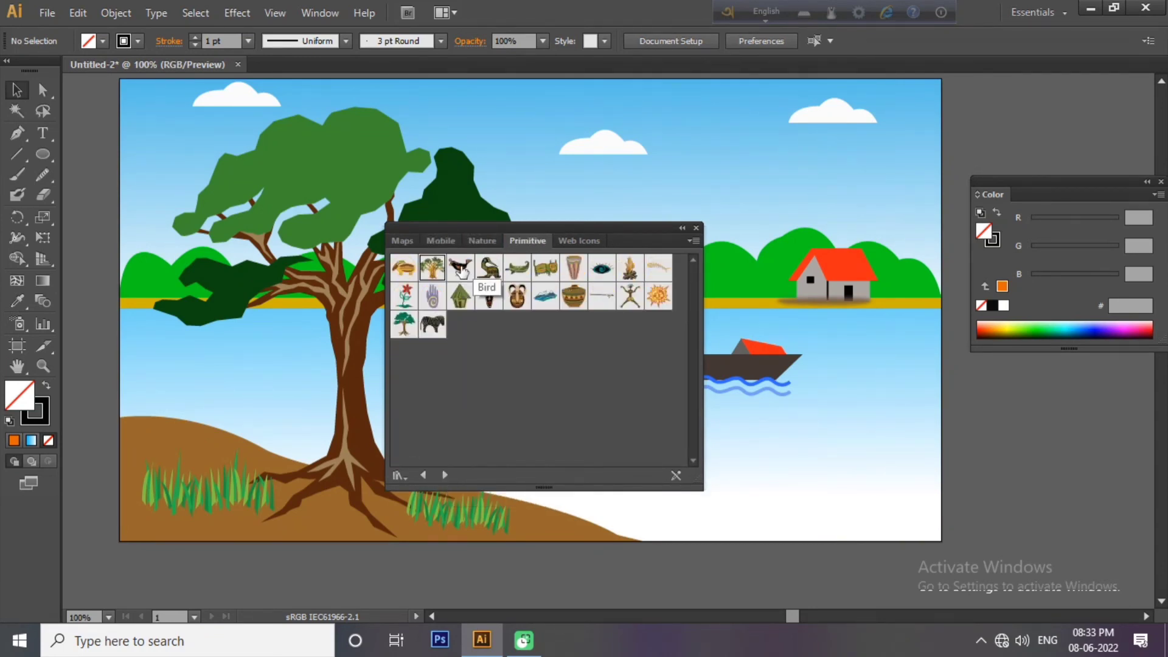
Place a Bird symbol on a tree branch and a red Flower on the lower-left hill
drag(462, 272, 274, 249)
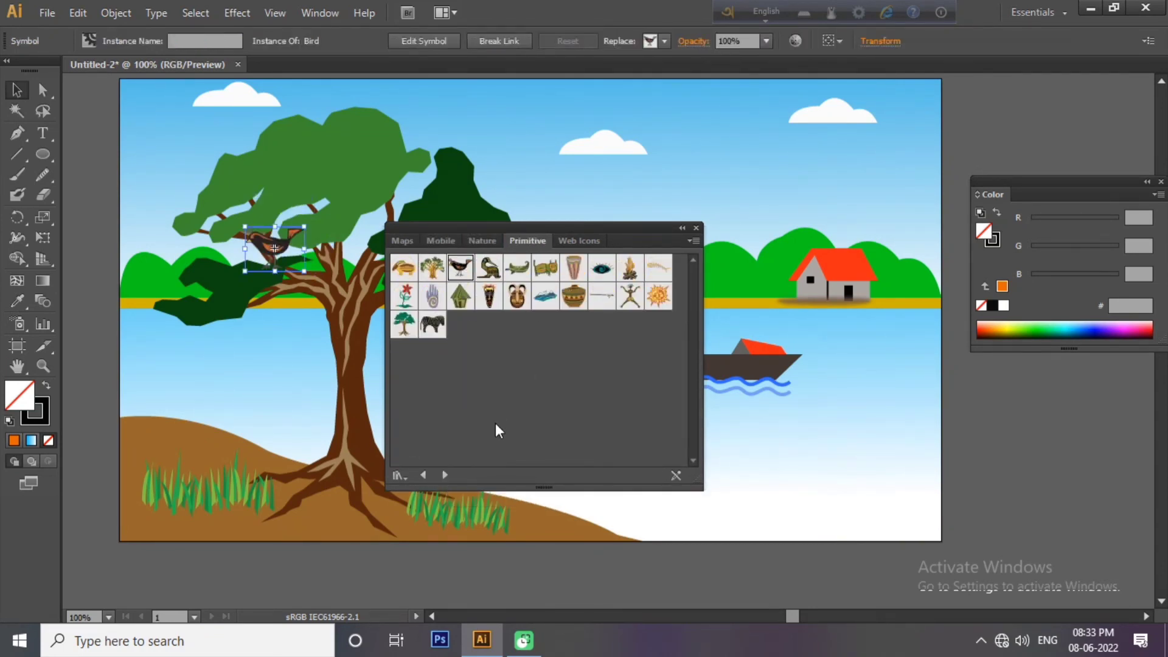
click(450, 478)
click(426, 479)
drag(404, 296, 187, 437)
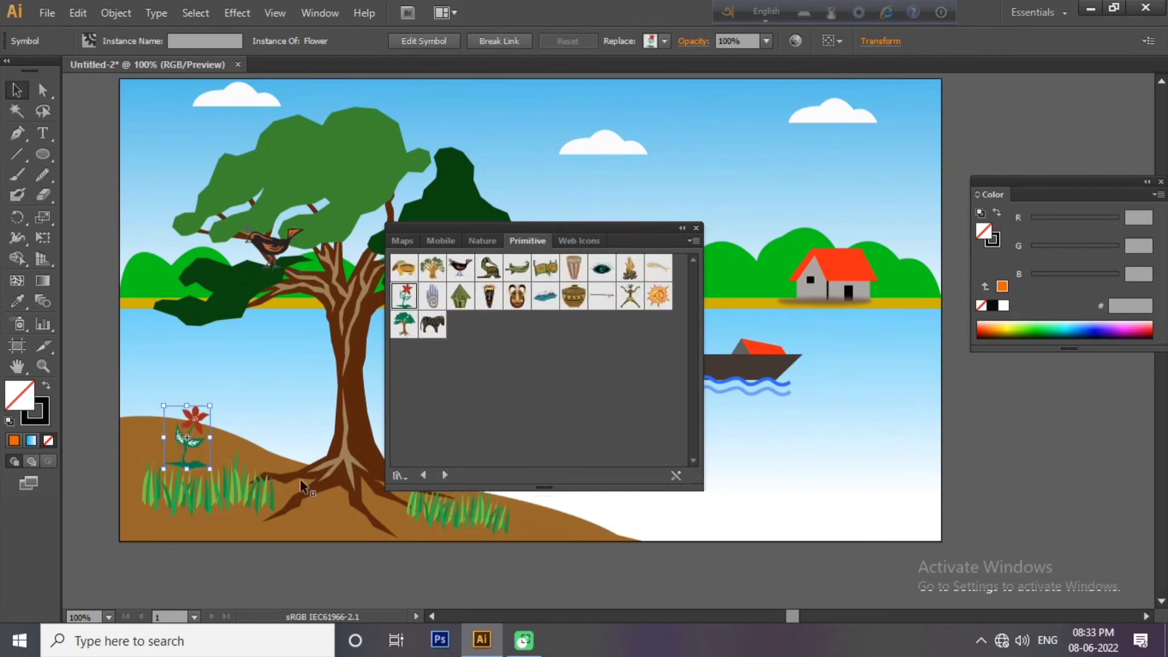
Try a palm tree symbol at lower right, then delete it
click(446, 479)
click(446, 475)
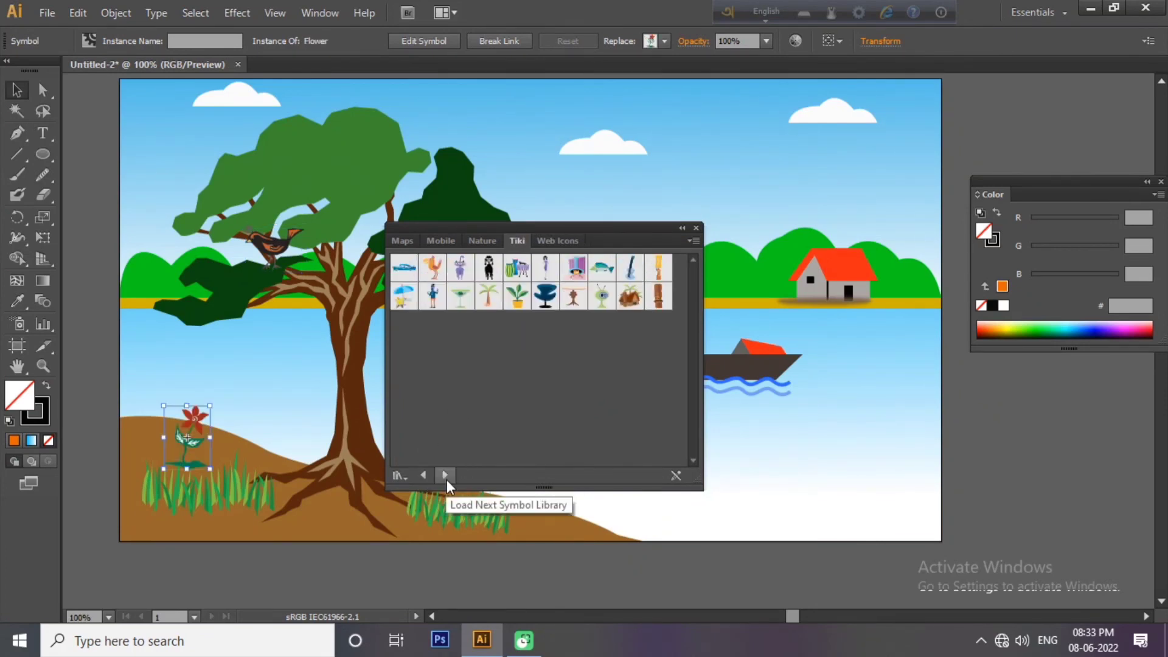
drag(494, 303, 794, 453)
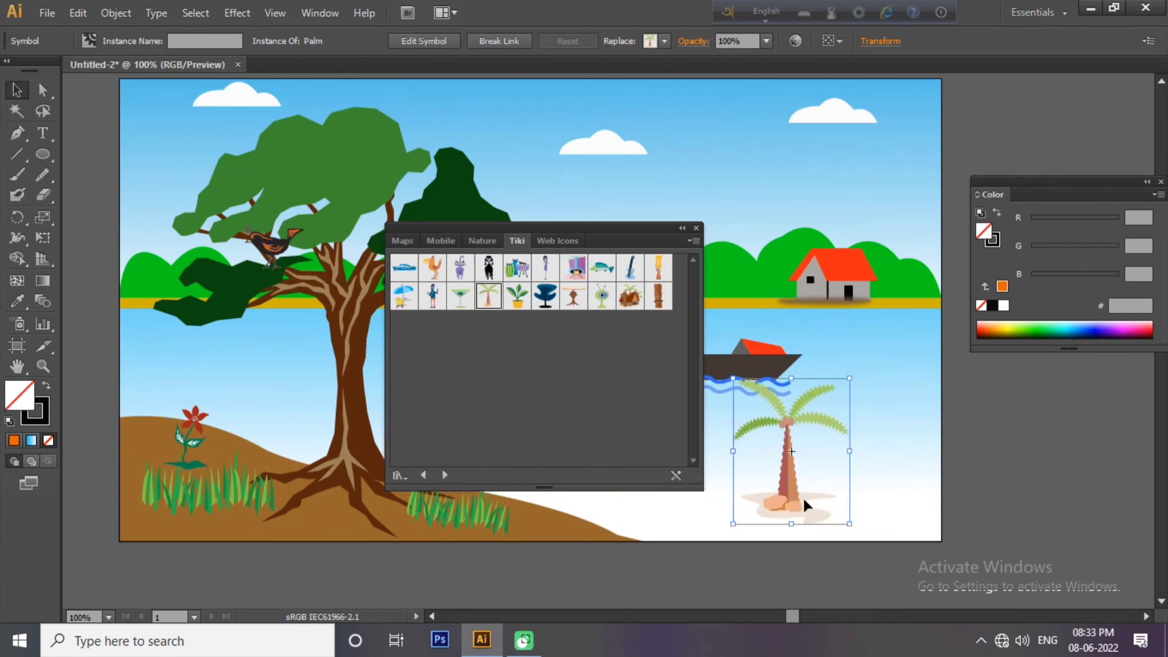
key(Delete)
click(445, 475)
Tuck a red flower behind the right grass clump and duplicate it to its right
click(695, 227)
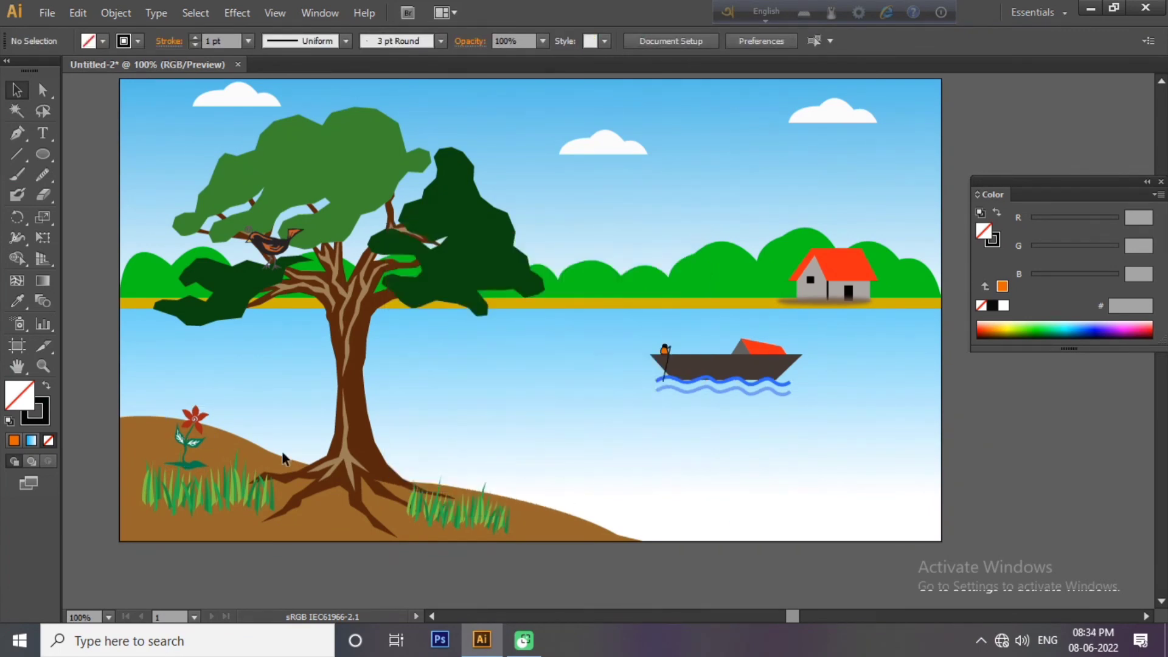
drag(432, 484, 458, 450)
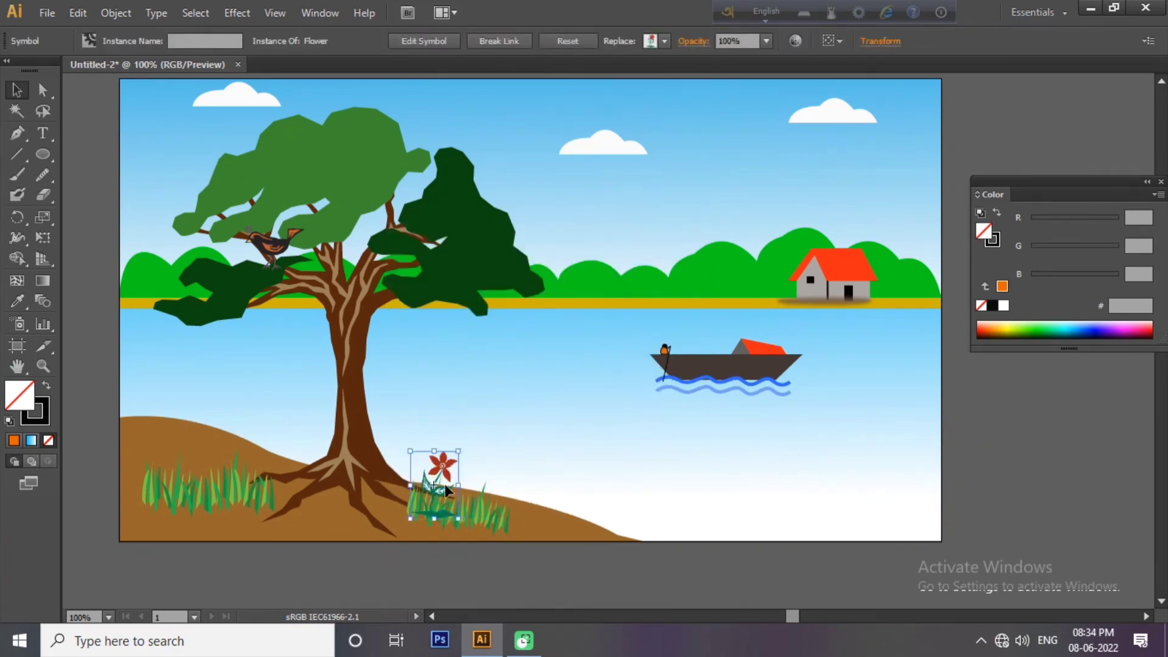
right_click(434, 498)
click(687, 507)
right_click(478, 520)
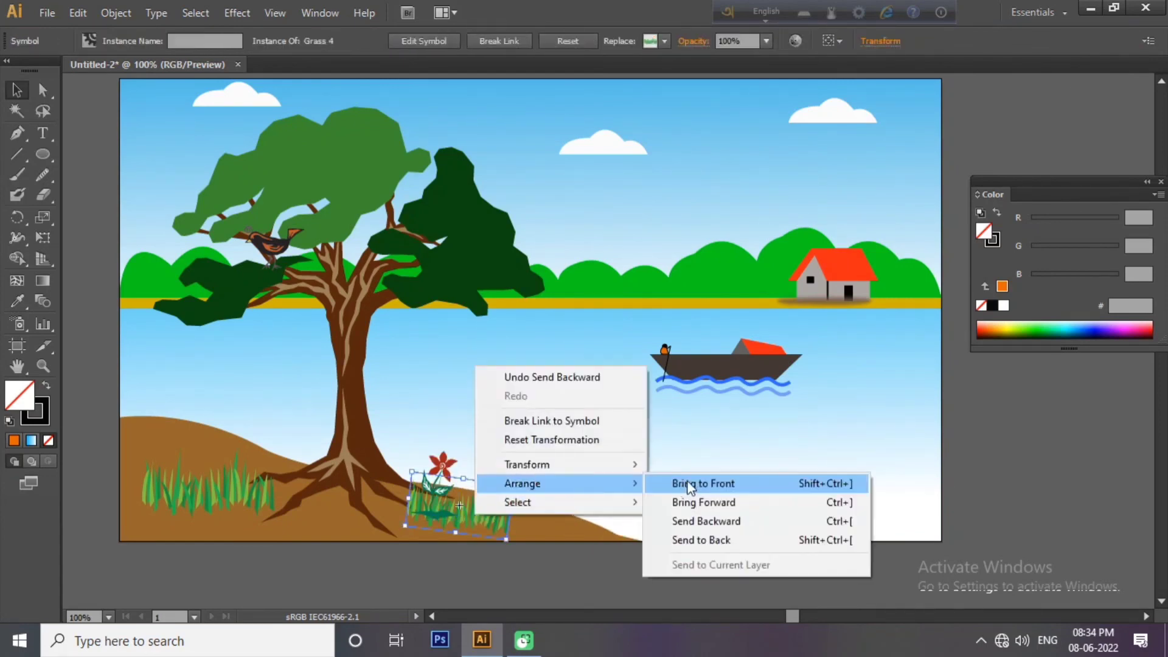
click(684, 482)
drag(435, 483, 484, 481)
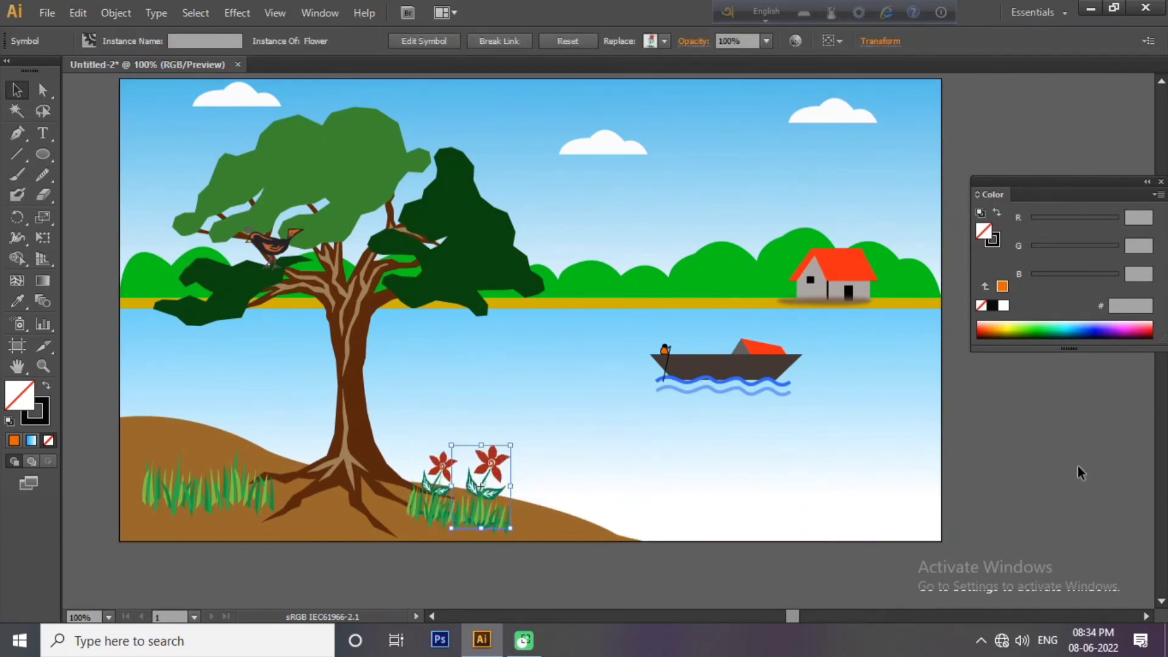
click(704, 517)
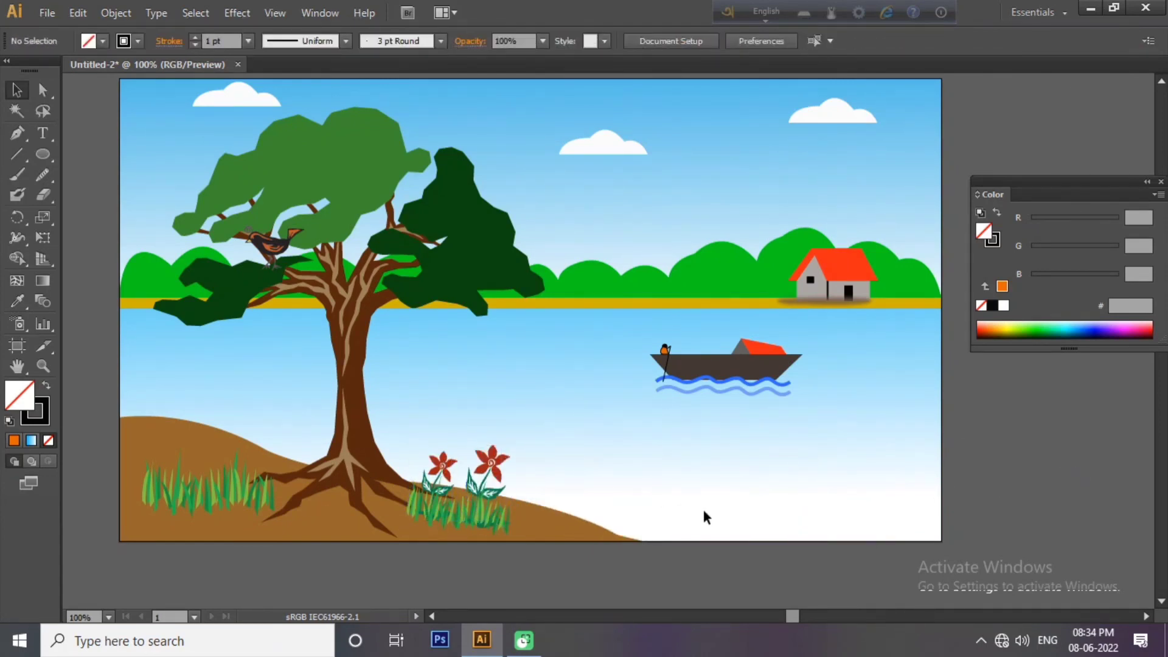
Scale the boat up and shift it slightly left
click(715, 377)
drag(801, 396, 886, 427)
drag(760, 389, 712, 389)
click(988, 464)
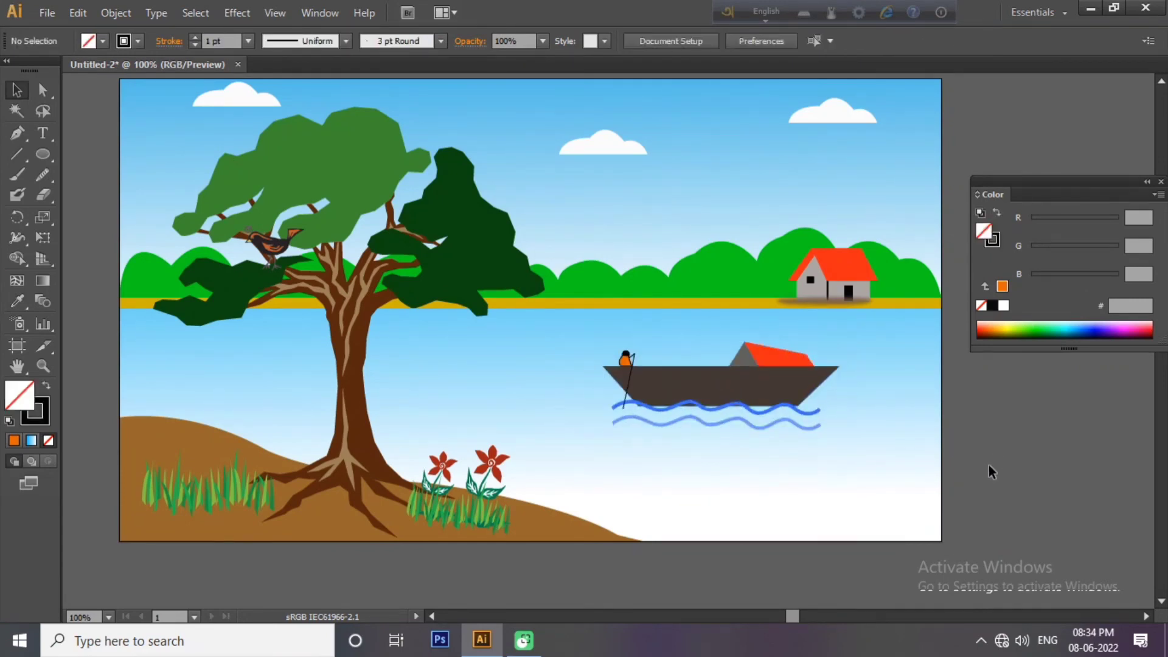
Drag the bird higher up the tree
scroll(994, 491, up, 2)
drag(297, 271, 422, 214)
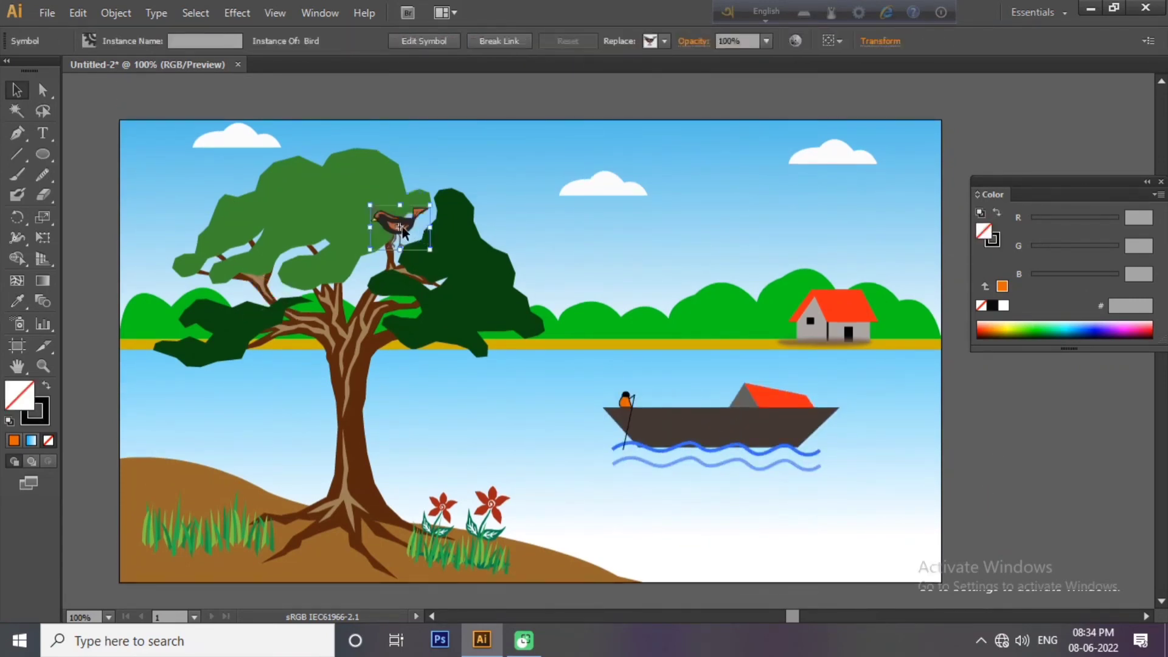
click(1028, 386)
click(392, 228)
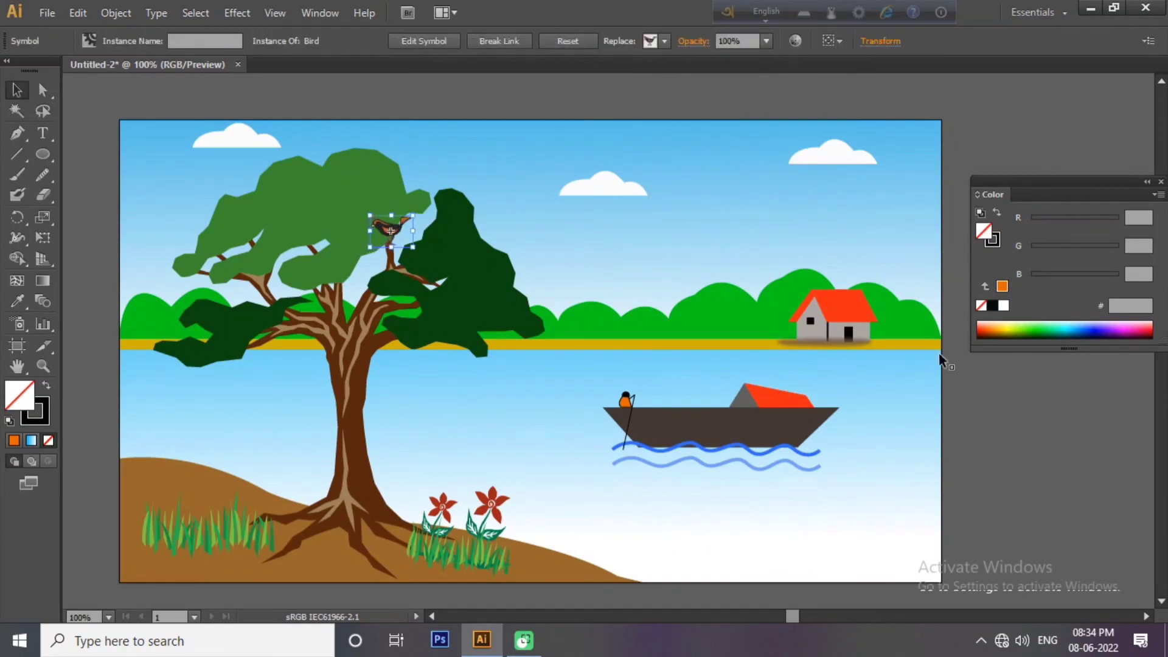
click(972, 392)
scroll(764, 307, down, 1)
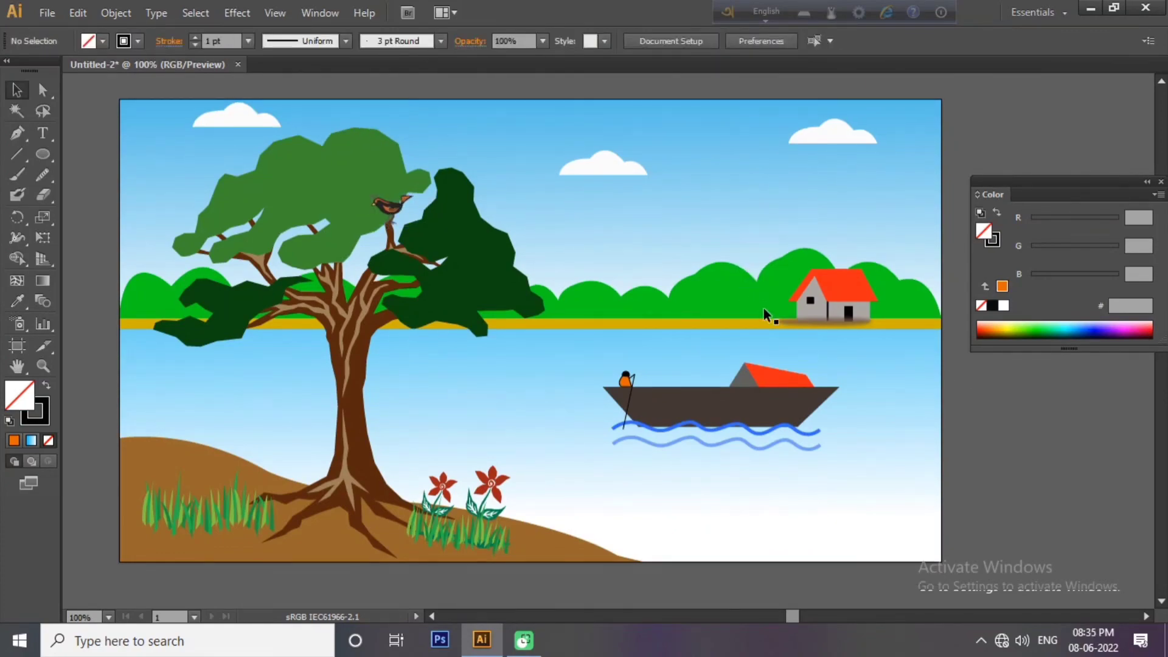